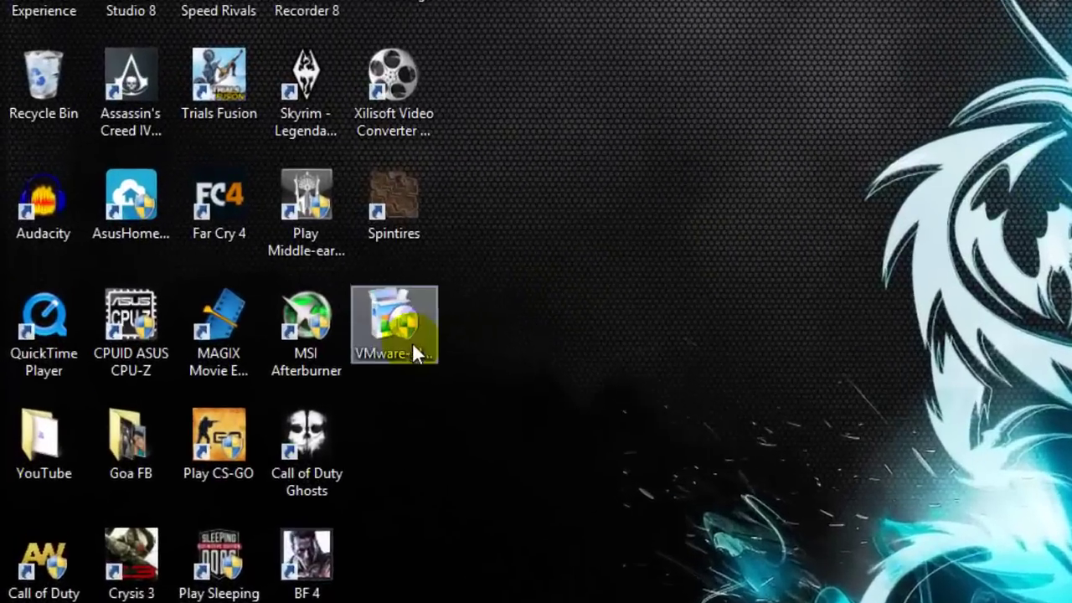
Launch the downloaded VMware Player 7.0 installer from the desktop.
left_click(412, 350)
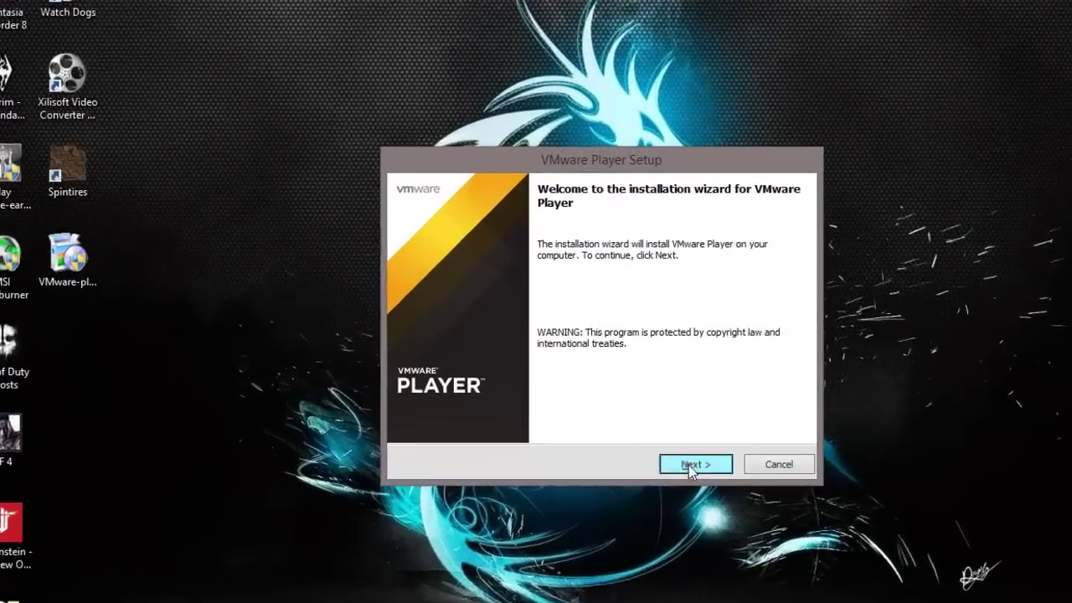
Accept the license, keep default location, update, feedback and shortcut options, and start installing.
left_click(688, 465)
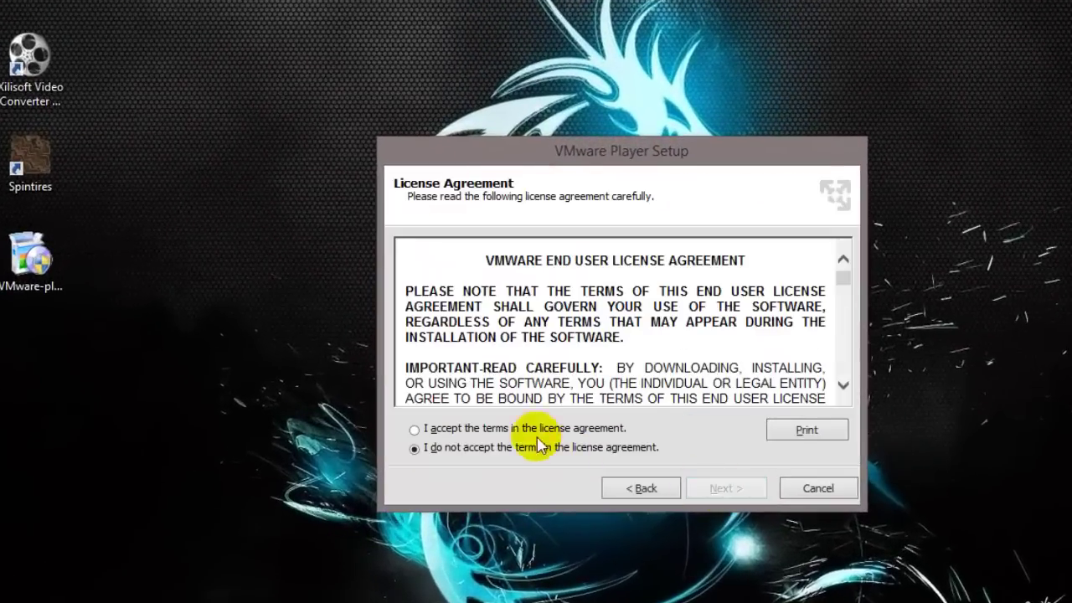
left_click(525, 419)
left_click(692, 465)
left_click(735, 490)
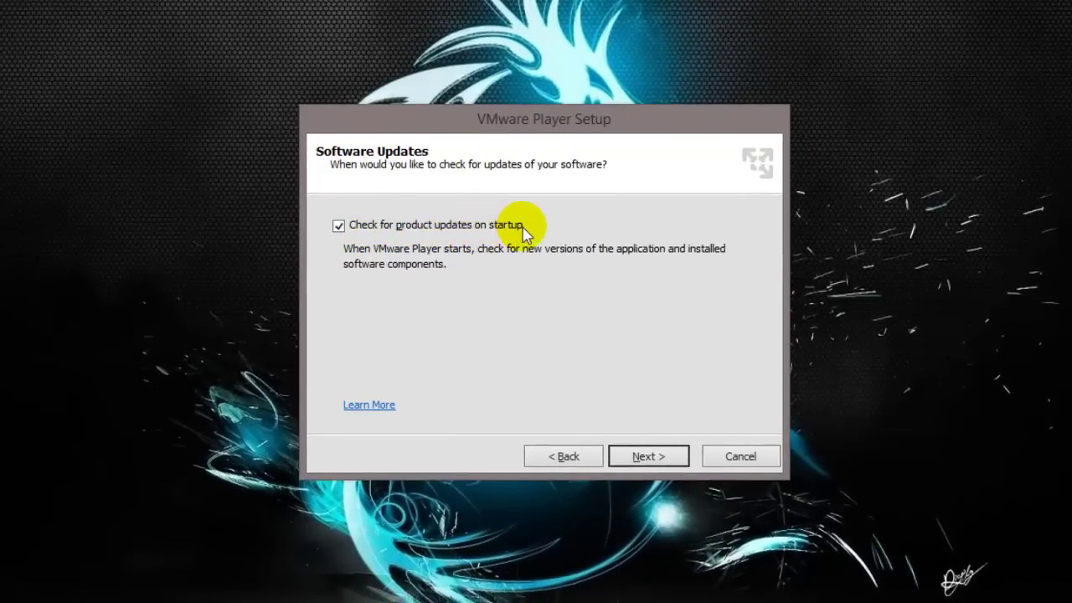
left_click(654, 446)
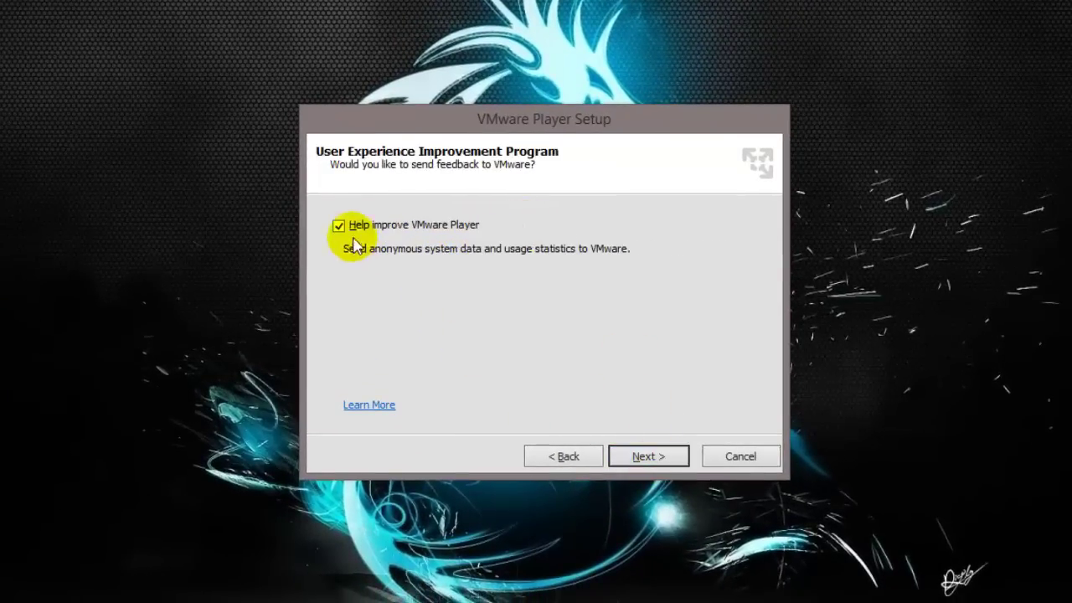
left_click(653, 452)
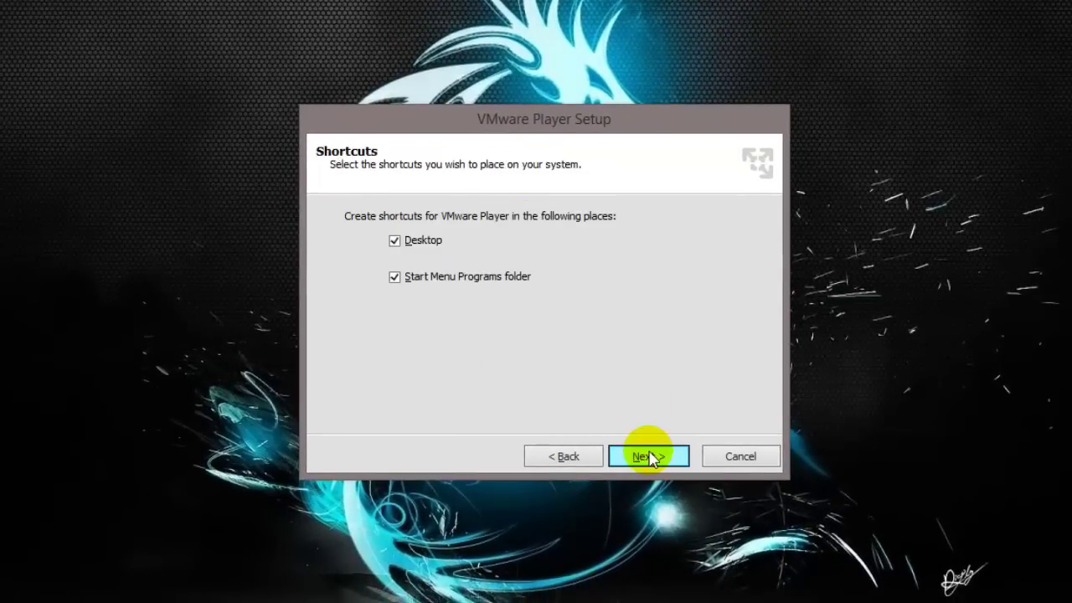
left_click(652, 457)
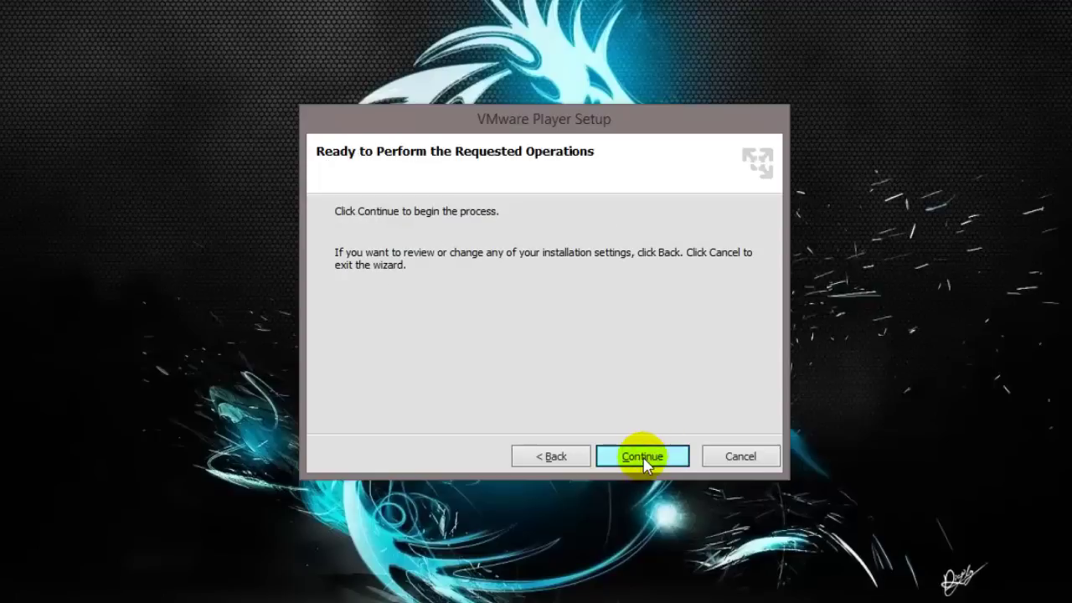
left_click(644, 459)
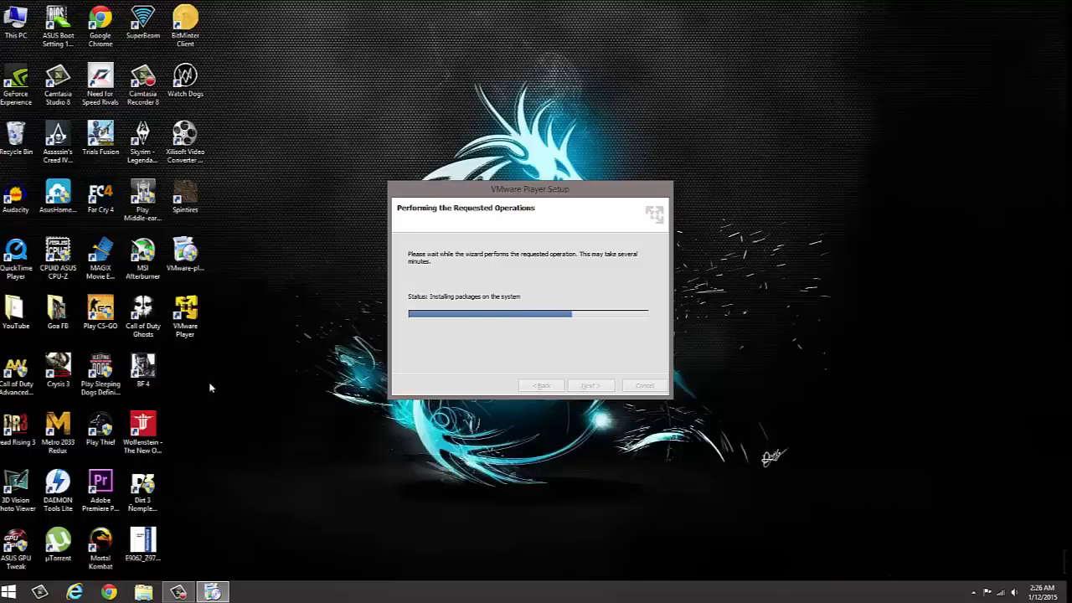
Check This PC's system properties for 64-bit Windows 8.1 Pro, then close the System window.
key("super")
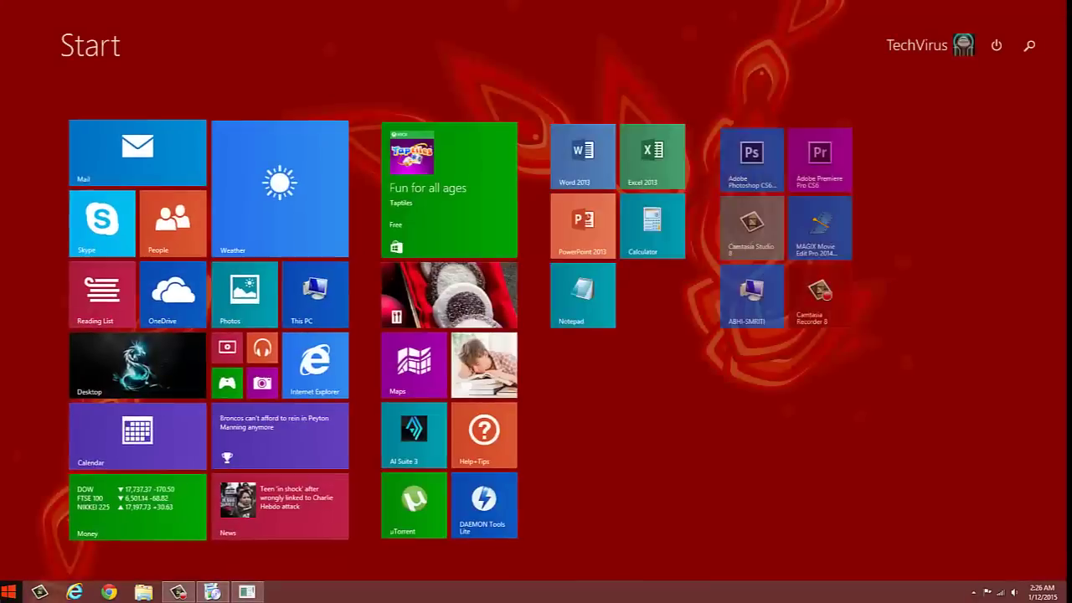
left_click(147, 366)
right_click(22, 25)
left_click(54, 140)
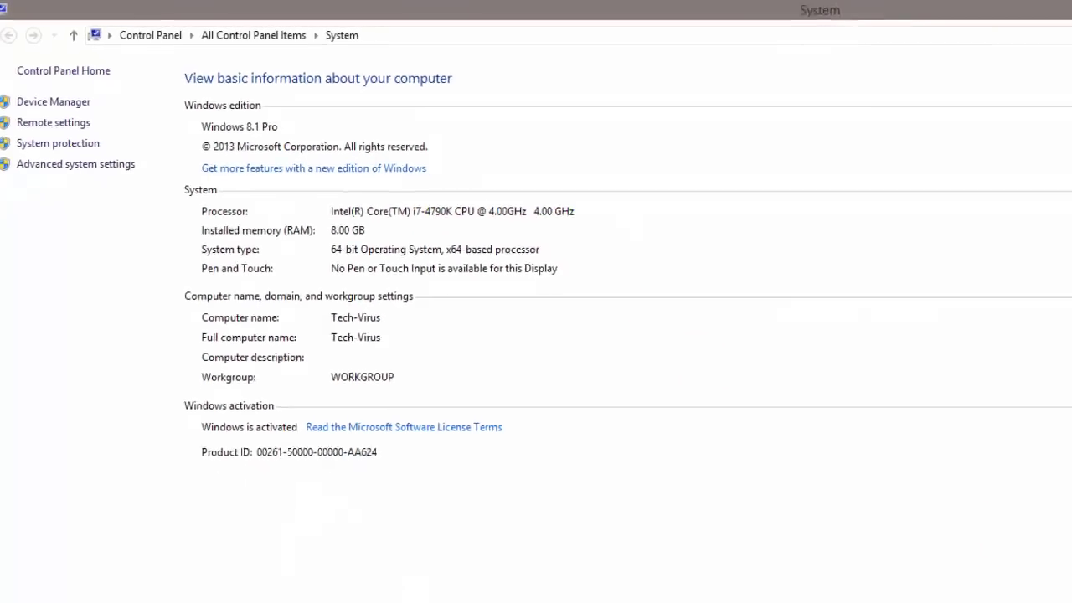
left_click(1031, 6)
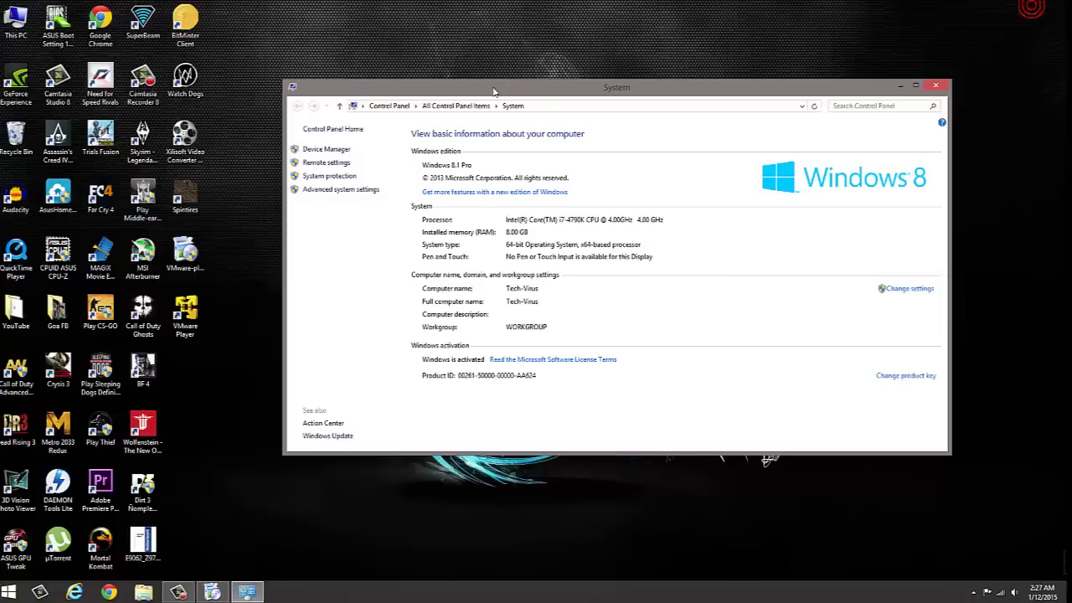
left_click_drag(517, 94, 329, 178)
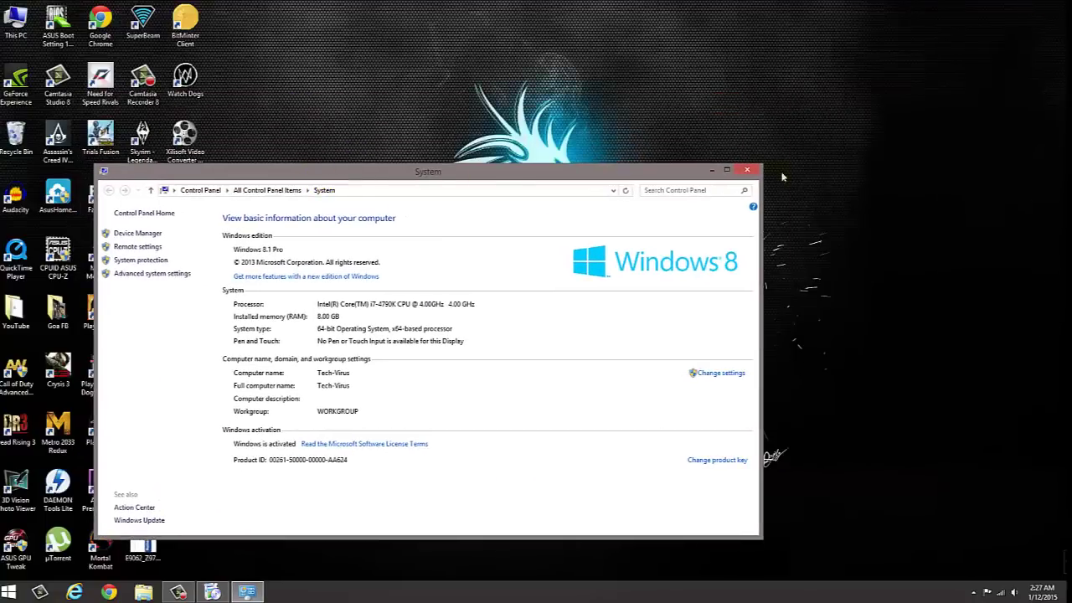
left_click(746, 172)
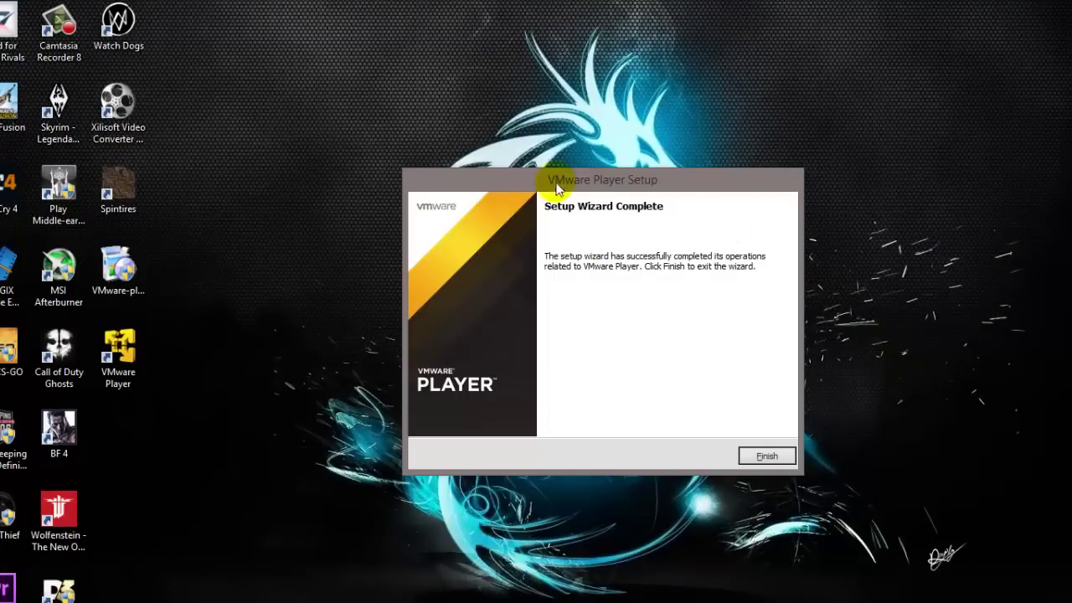
Finish setup, launch VMware Player, and start the New Virtual Machine Wizard.
left_click(766, 456)
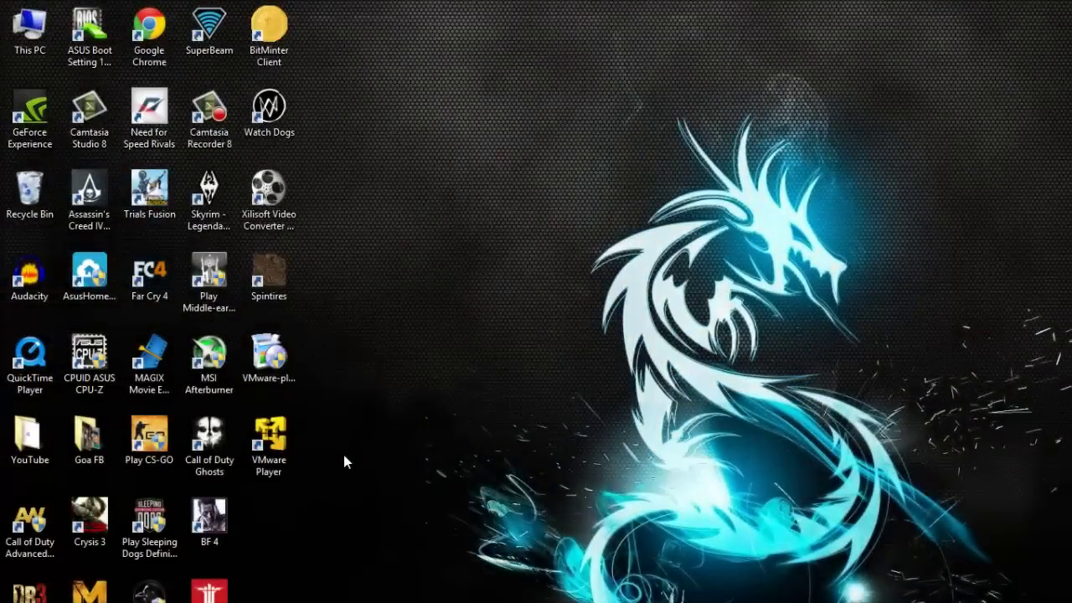
double_click(276, 444)
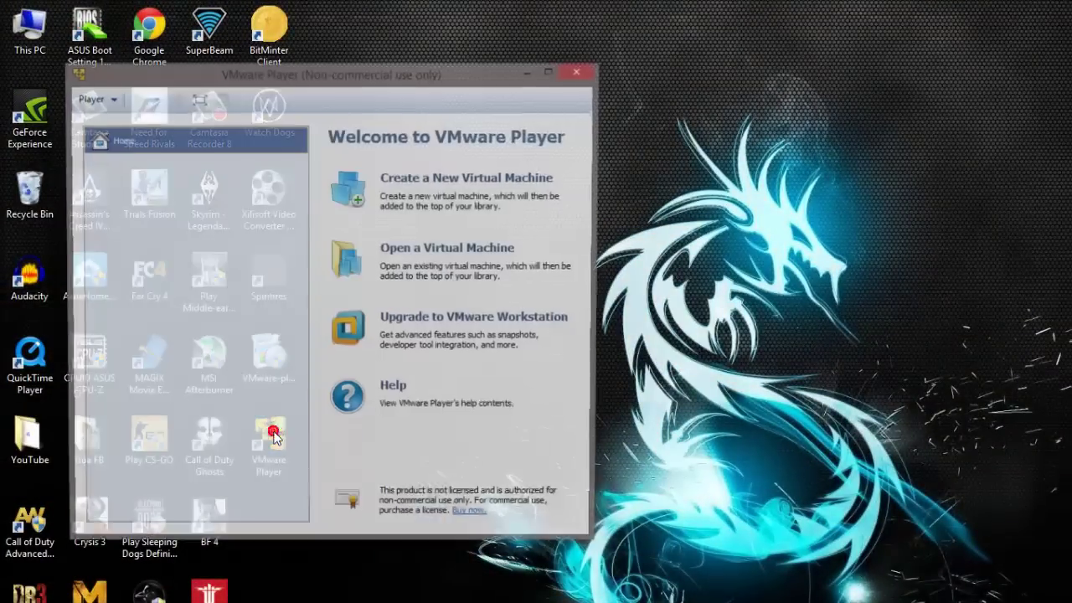
left_click_drag(453, 84, 930, 132)
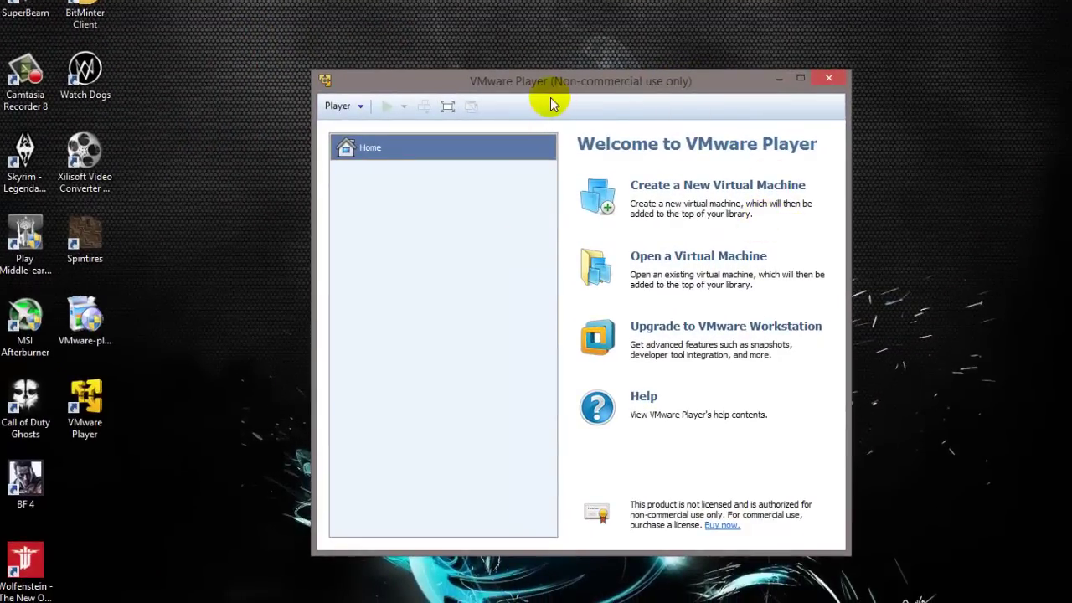
left_click_drag(495, 87, 459, 81)
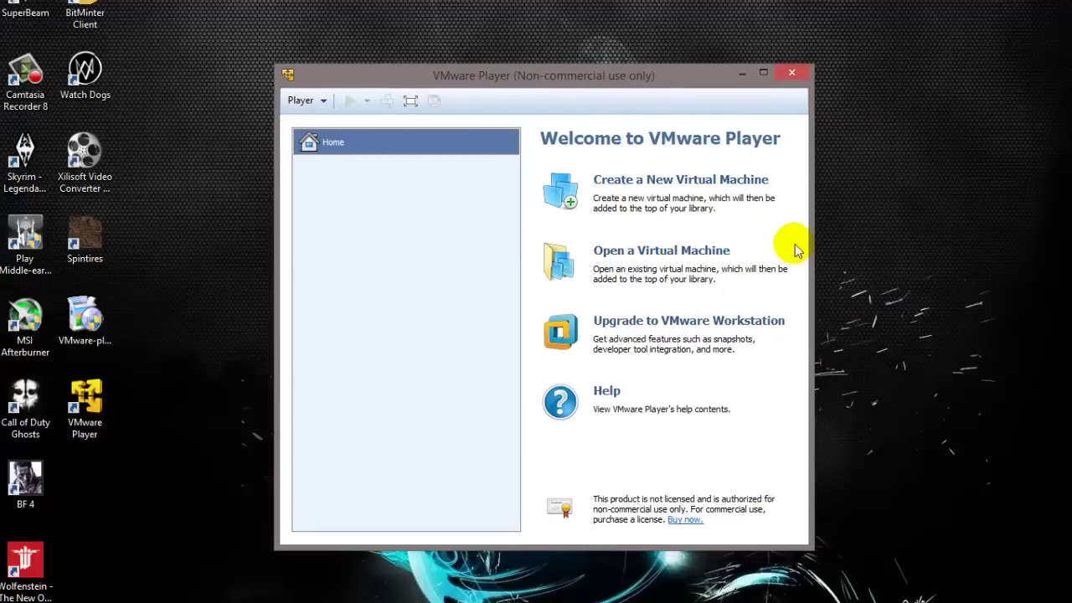
left_click(610, 190)
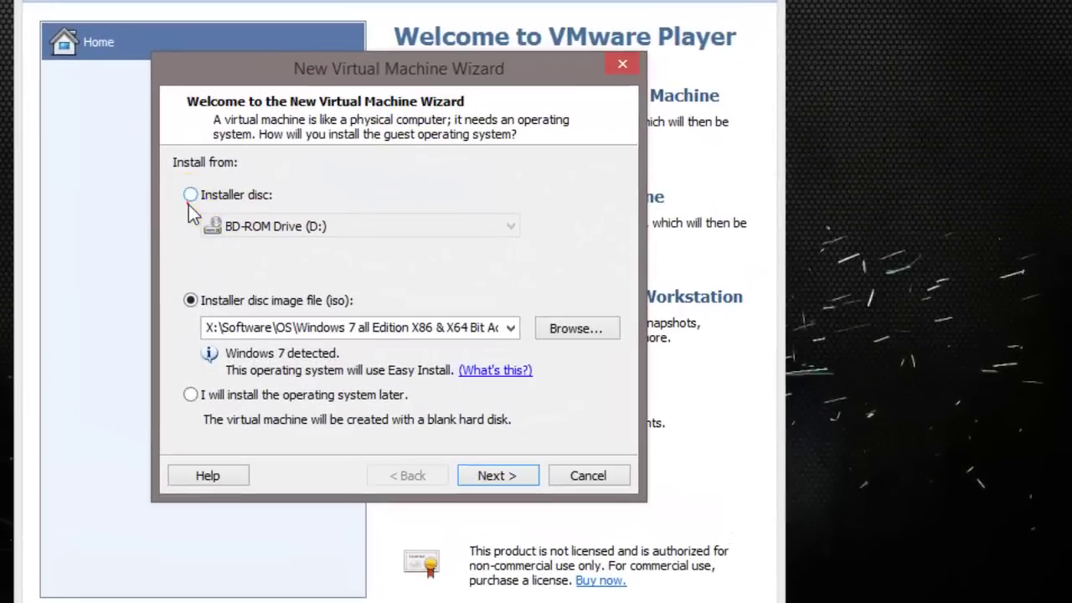
Switch the install source between physical disc and disc image, ending on the ISO image option.
left_click(190, 198)
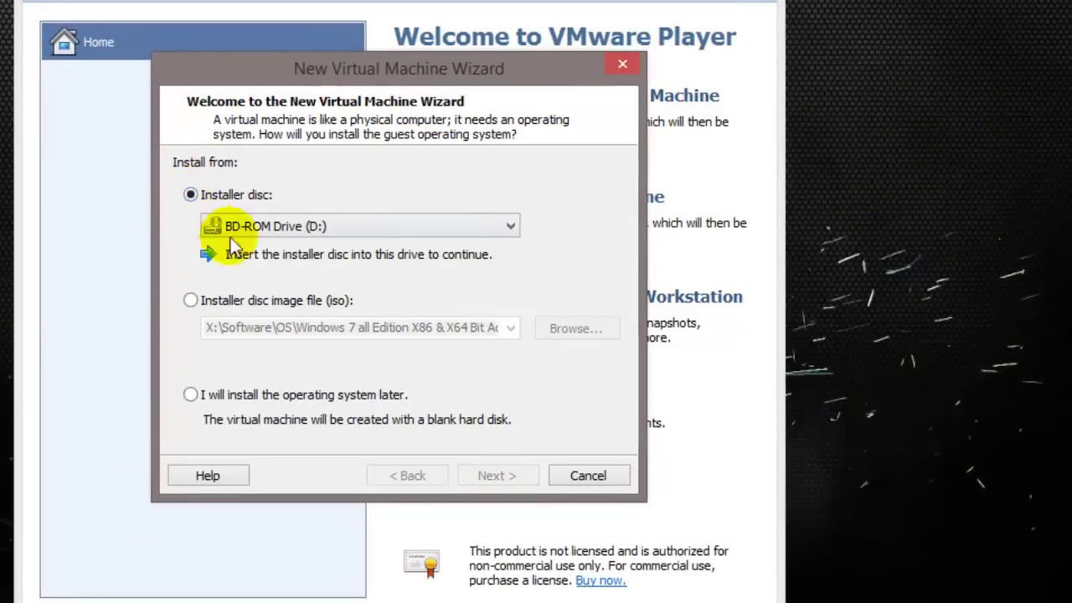
left_click(217, 308)
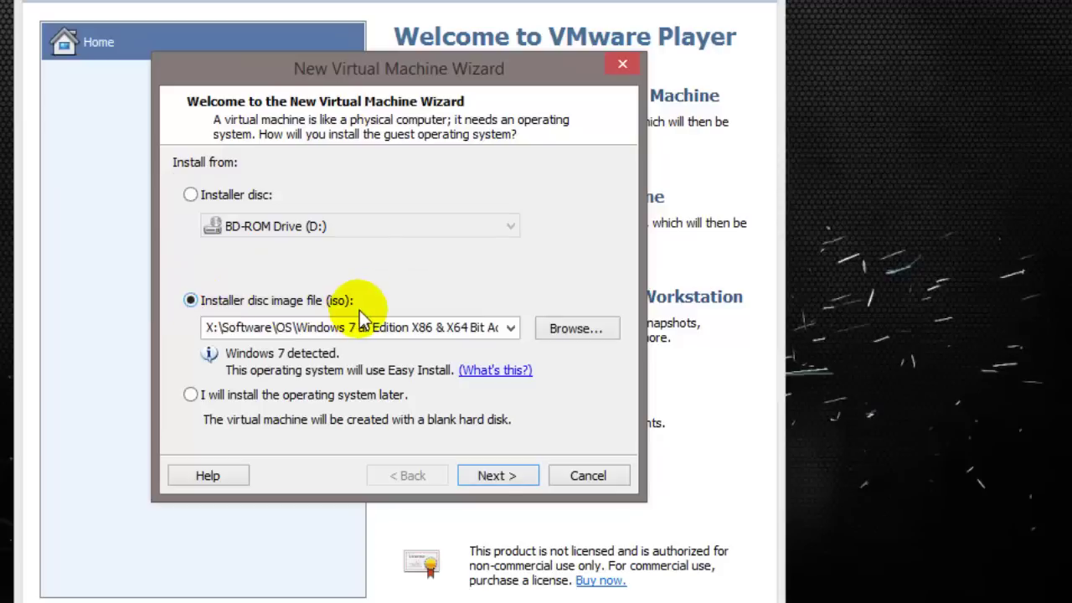
left_click(191, 195)
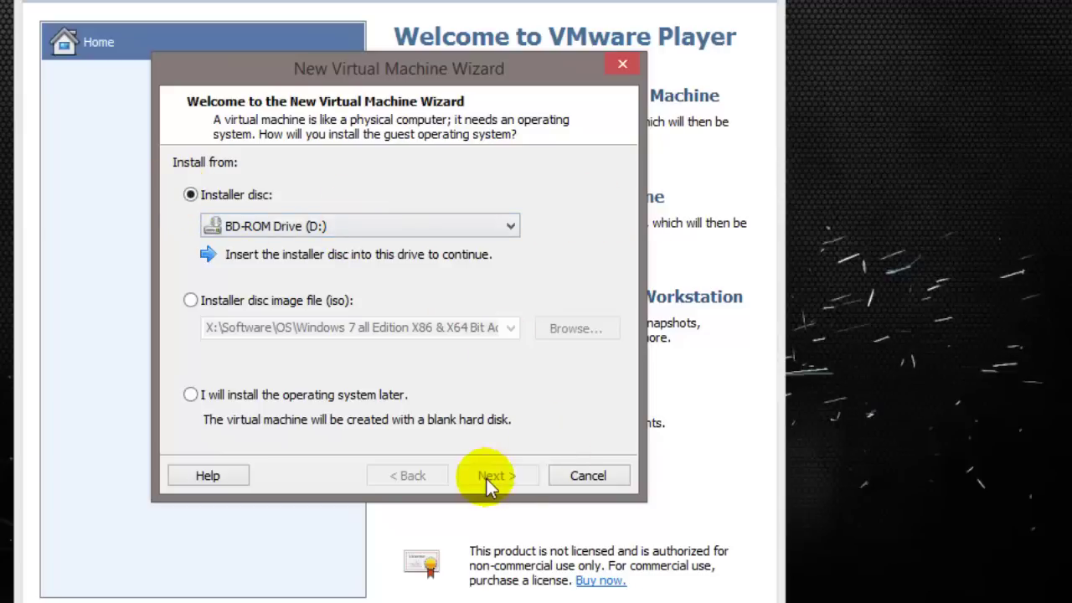
left_click(191, 300)
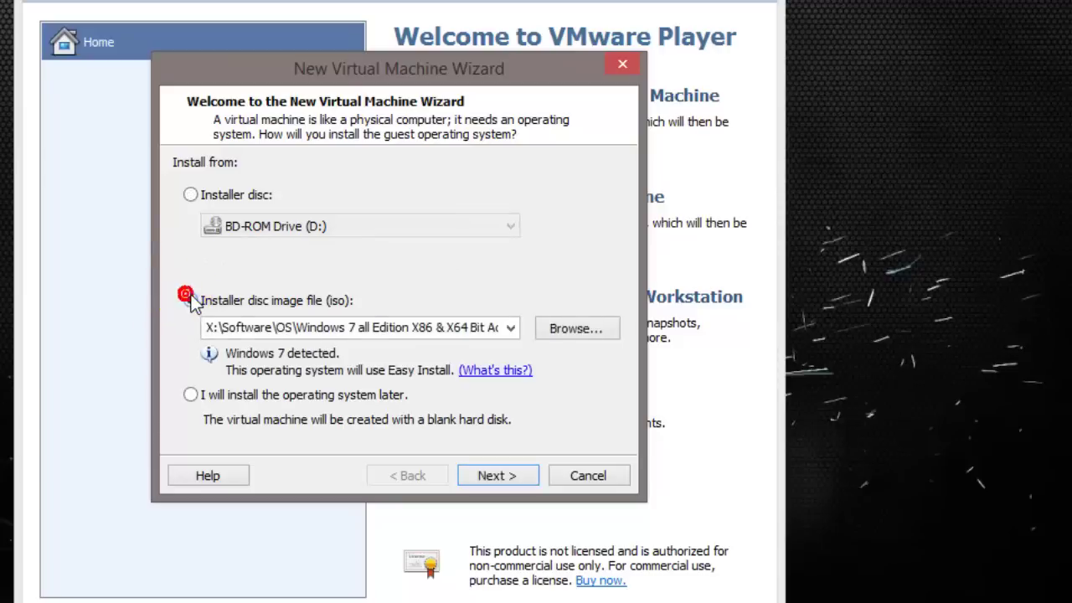
Pick the Windows 7 ISO from the OS\Windows 7 folder and continue to Easy Install.
left_click(593, 331)
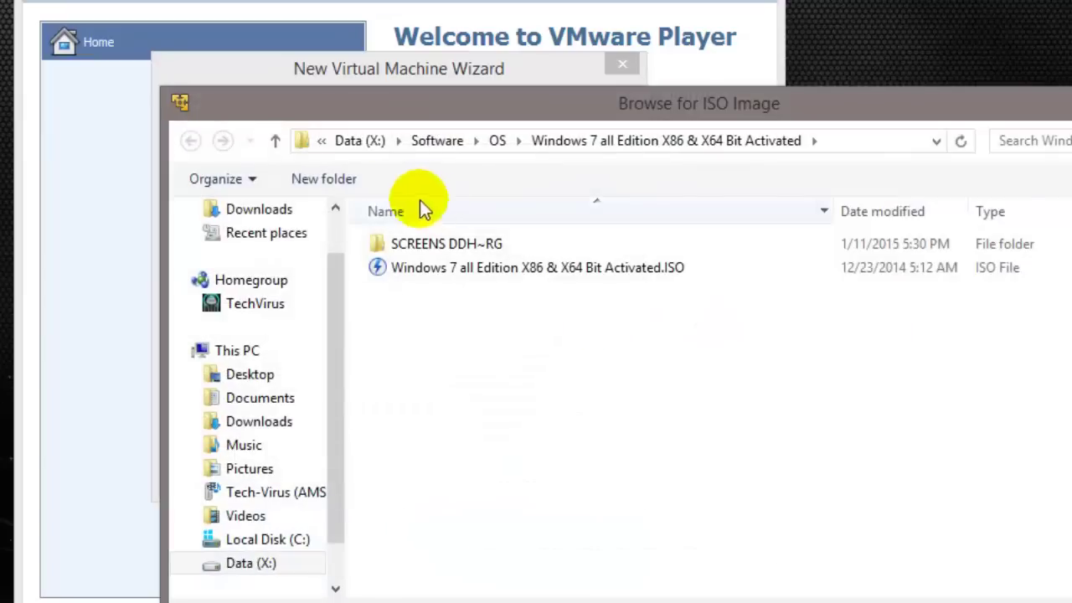
left_click(497, 141)
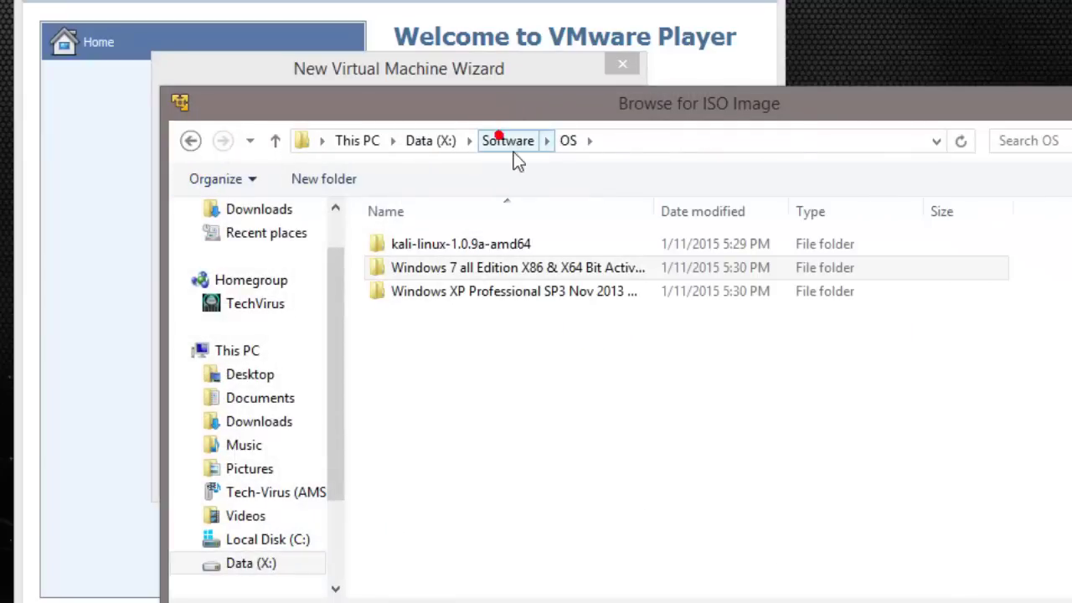
left_click(484, 272)
left_click(474, 285)
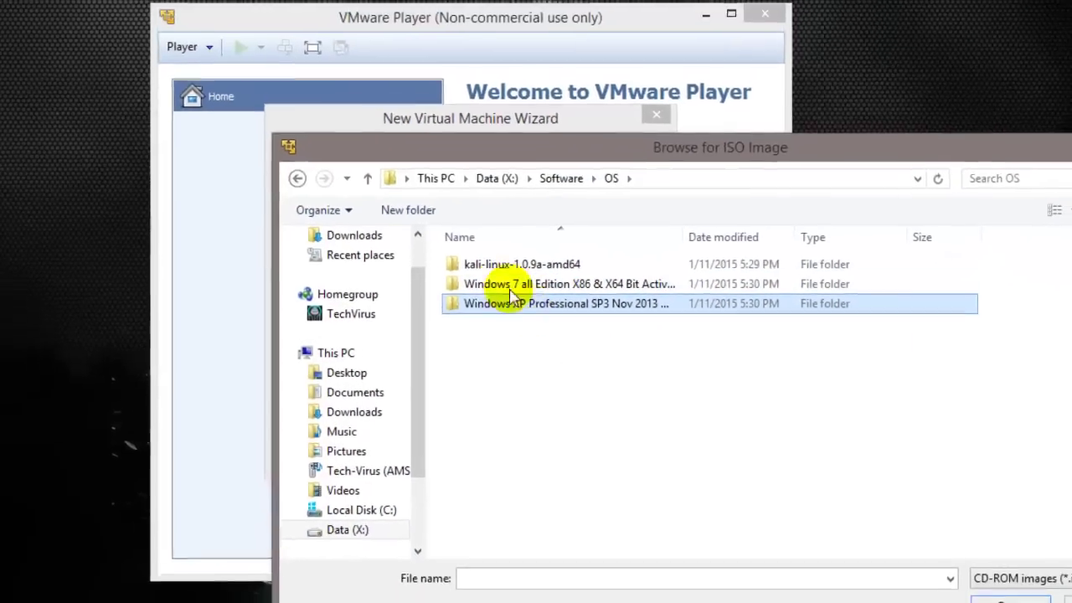
double_click(435, 270)
left_click(510, 275)
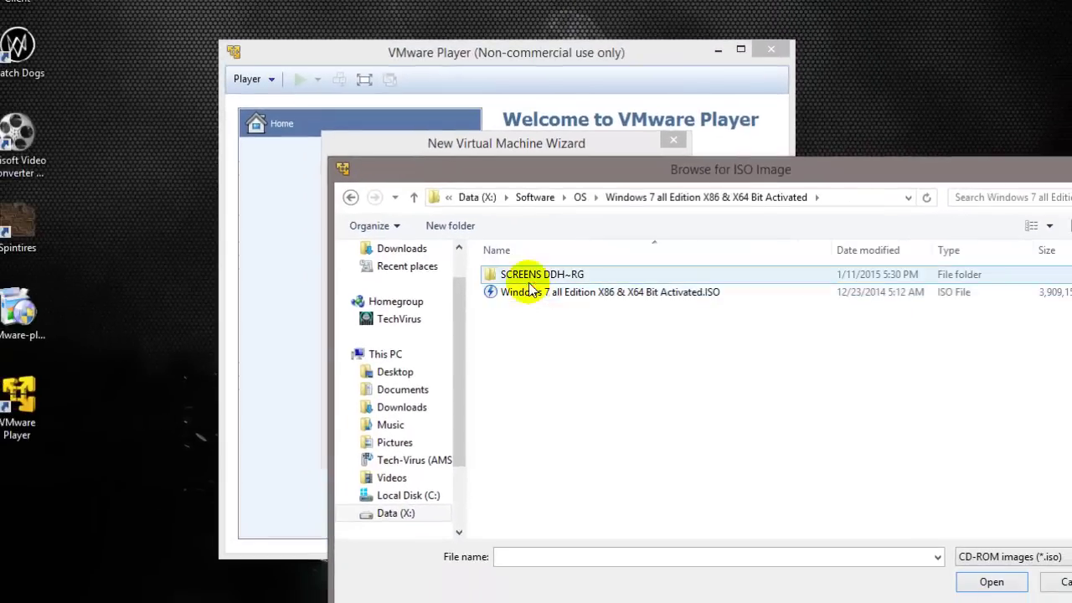
left_click(520, 293)
left_click(991, 580)
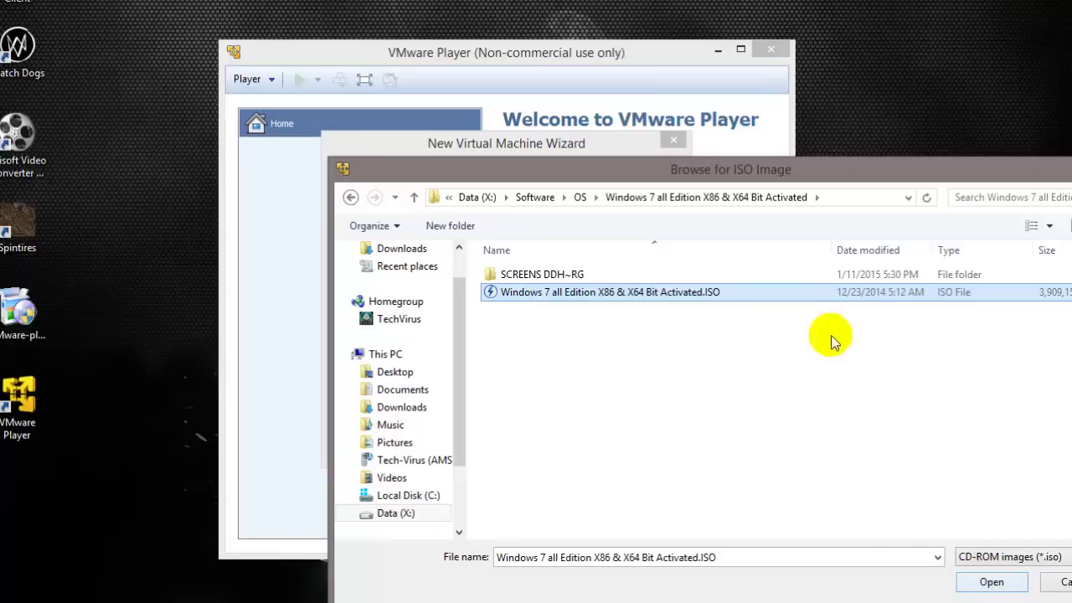
left_click(990, 579)
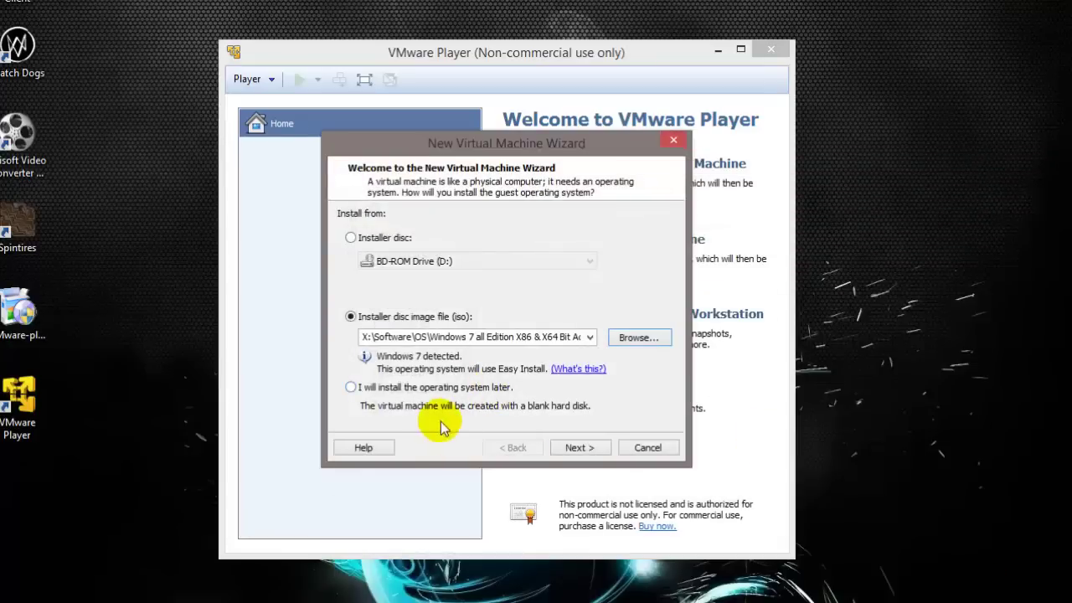
left_click(586, 449)
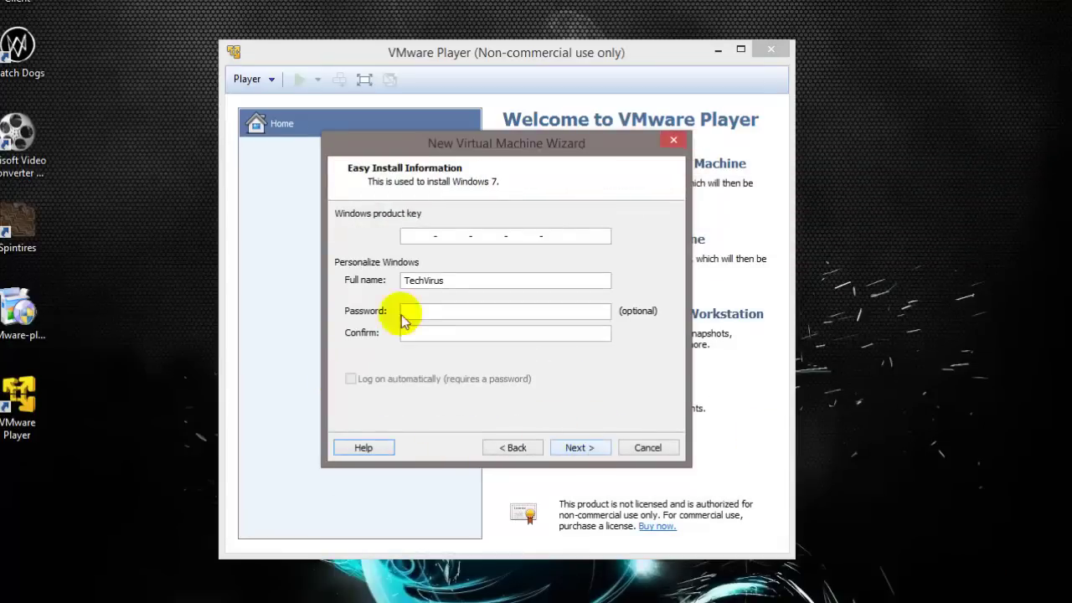
Proceed without a Windows product key and review the VM name and storage path.
left_click(576, 449)
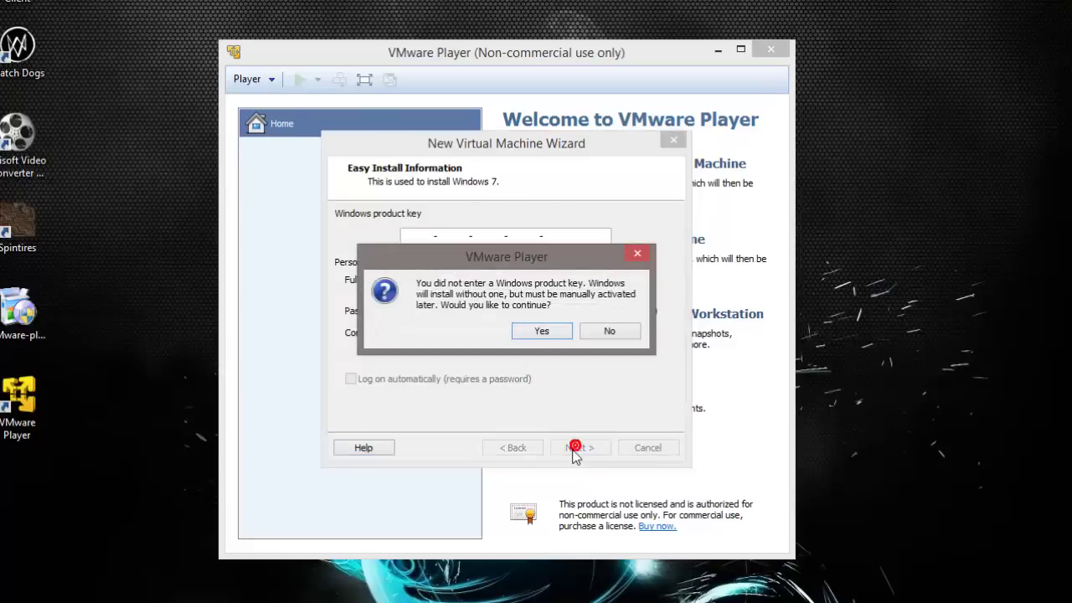
left_click(520, 331)
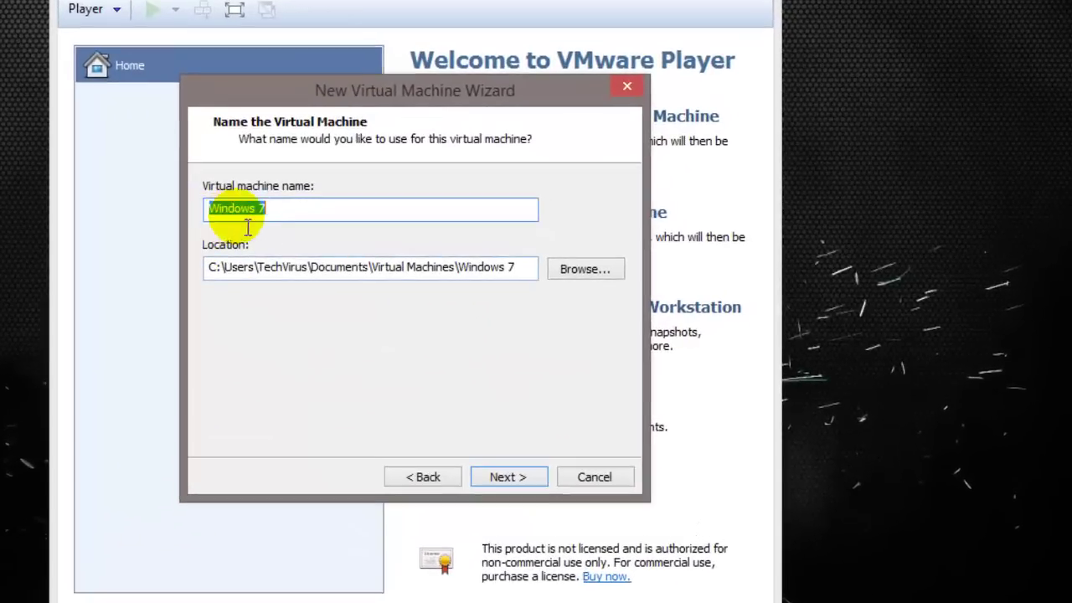
left_click(338, 228)
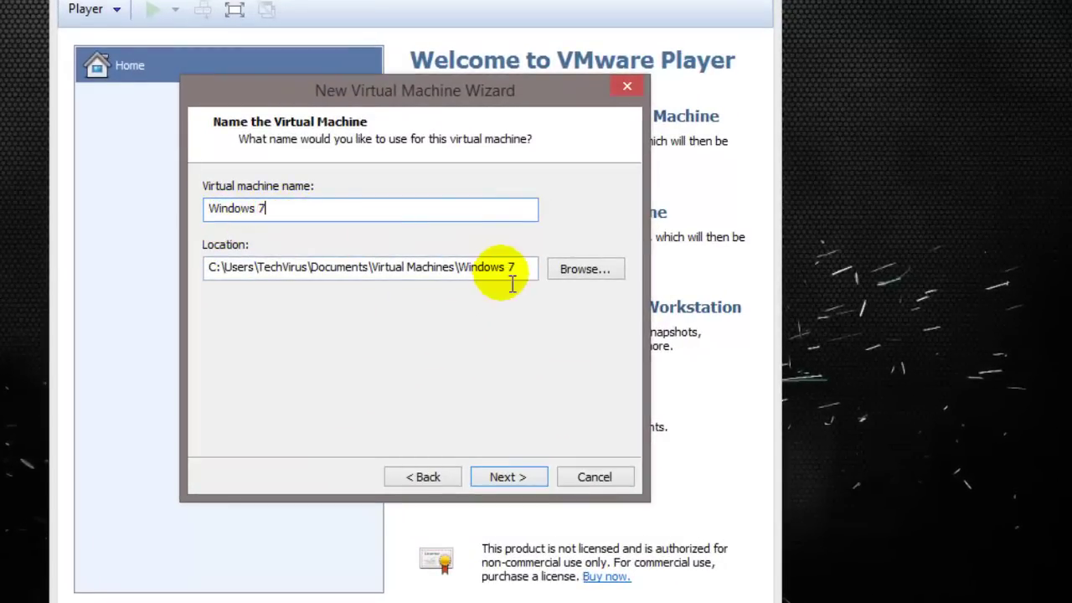
left_click_drag(212, 267, 521, 278)
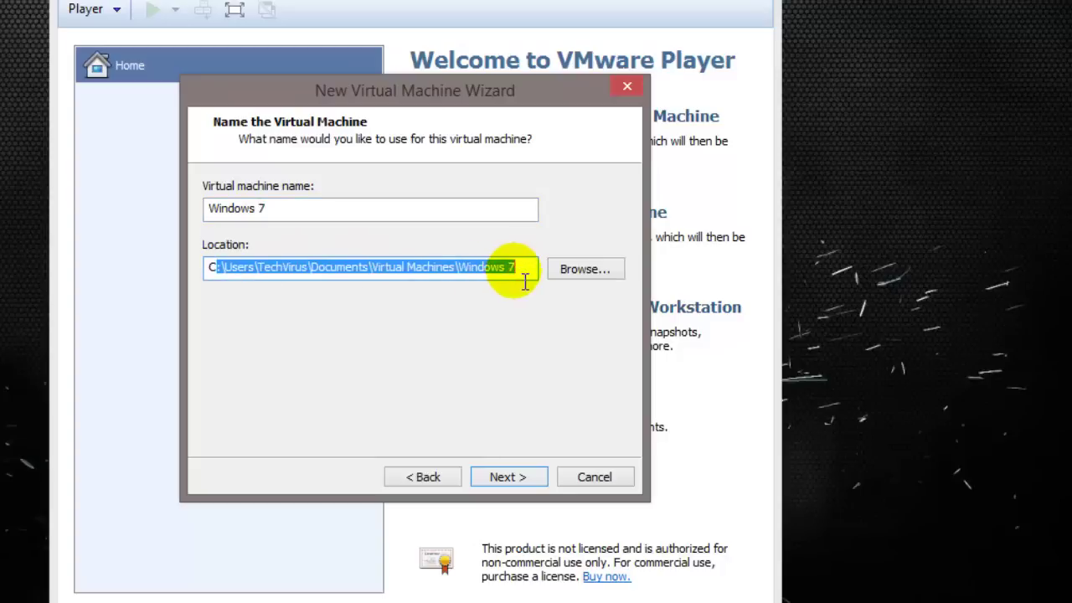
left_click(526, 274)
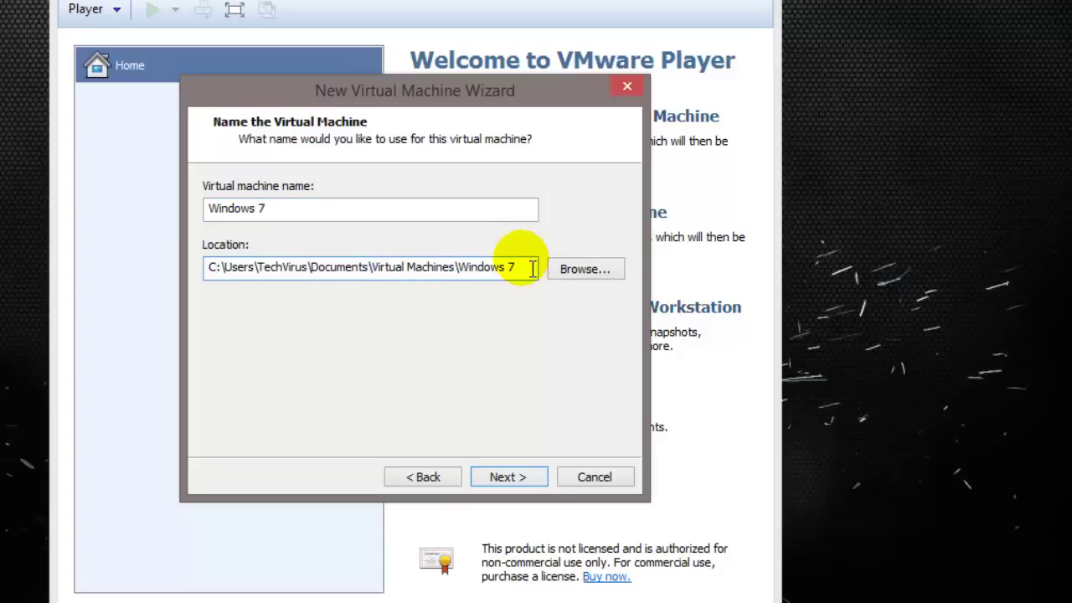
Store the virtual machine in a new 'Win 7 VM' folder on Data (X:).
left_click(584, 268)
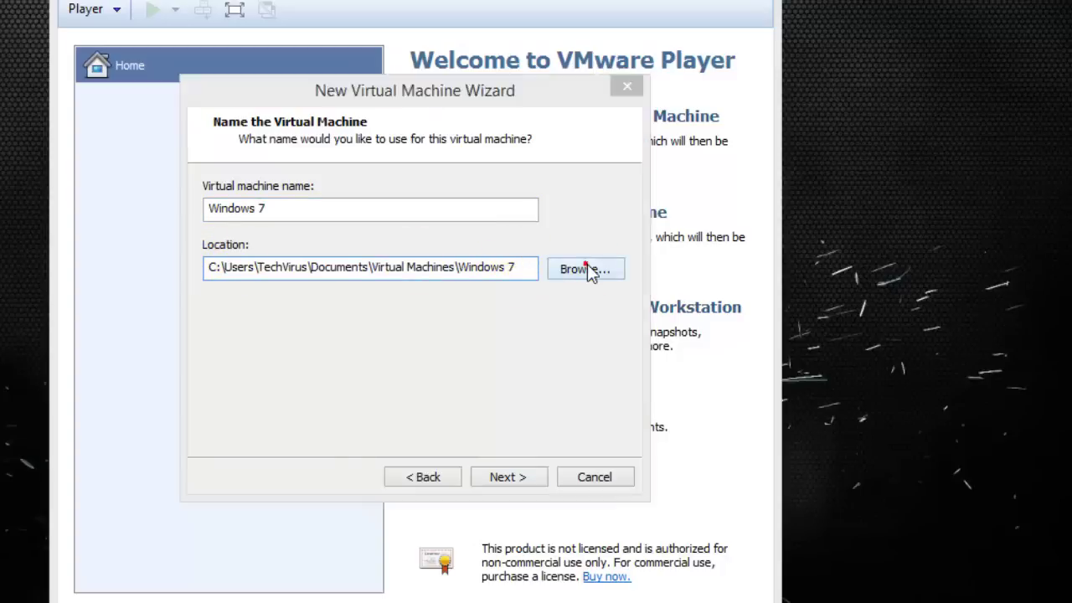
left_click_drag(598, 378, 602, 494)
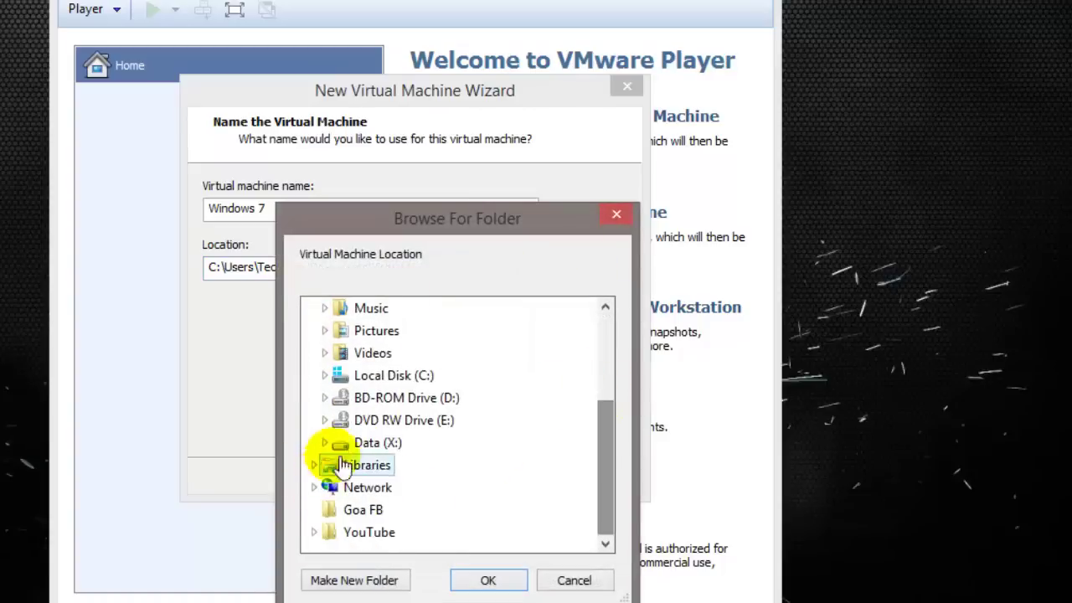
left_click(364, 443)
double_click(363, 444)
left_click(351, 580)
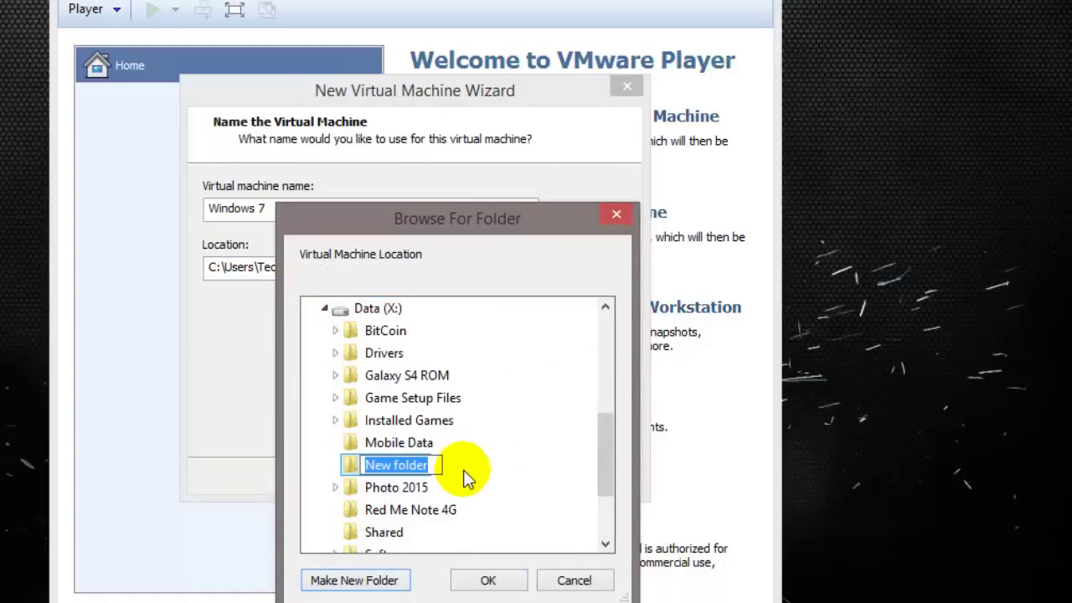
type("Win ")
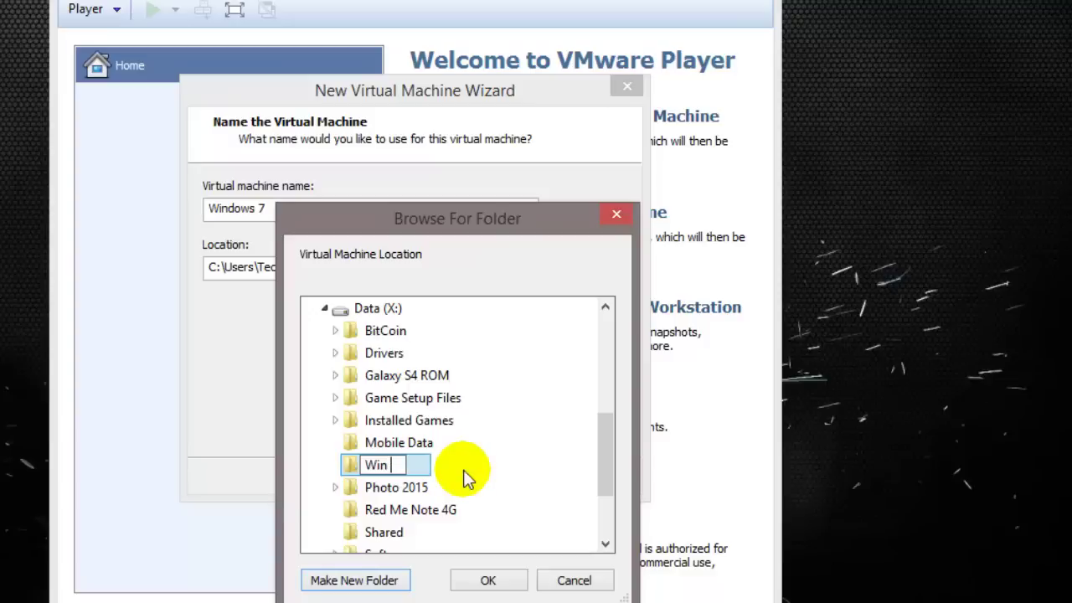
type("7 VM")
key("Return")
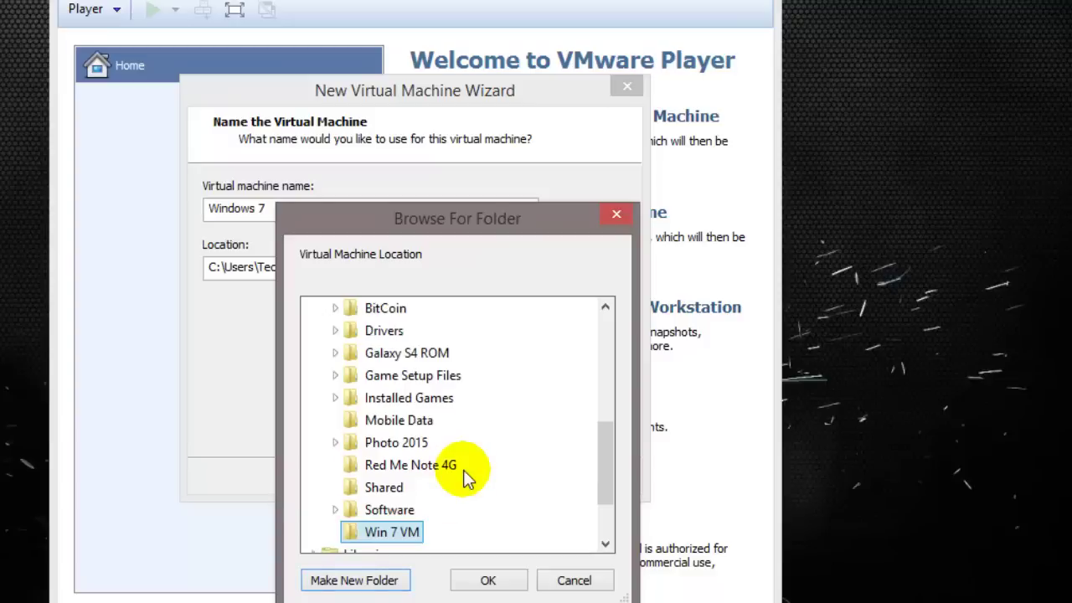
key("Return")
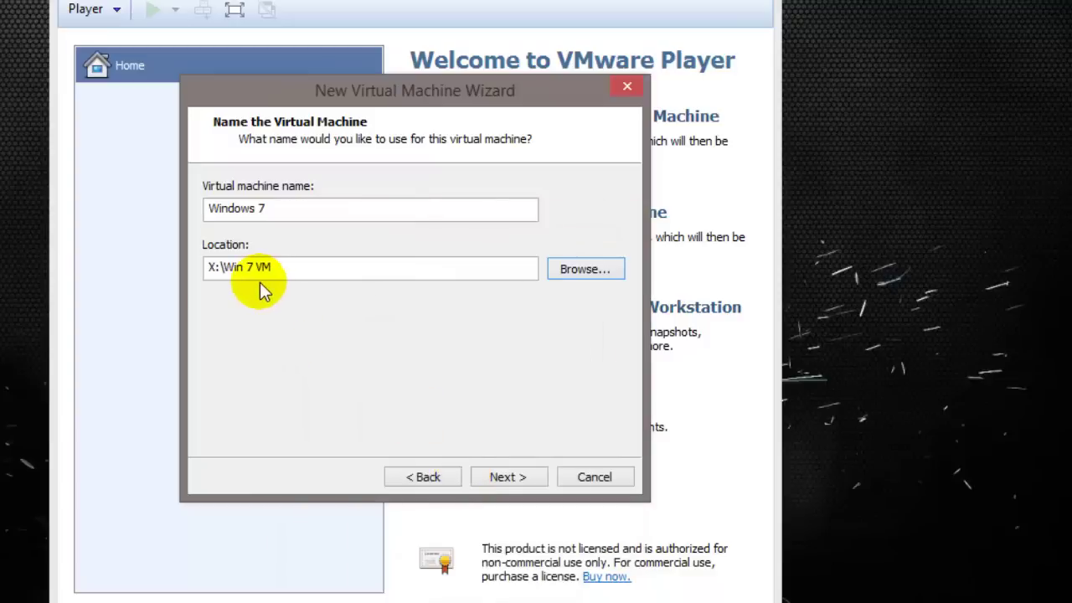
left_click(508, 476)
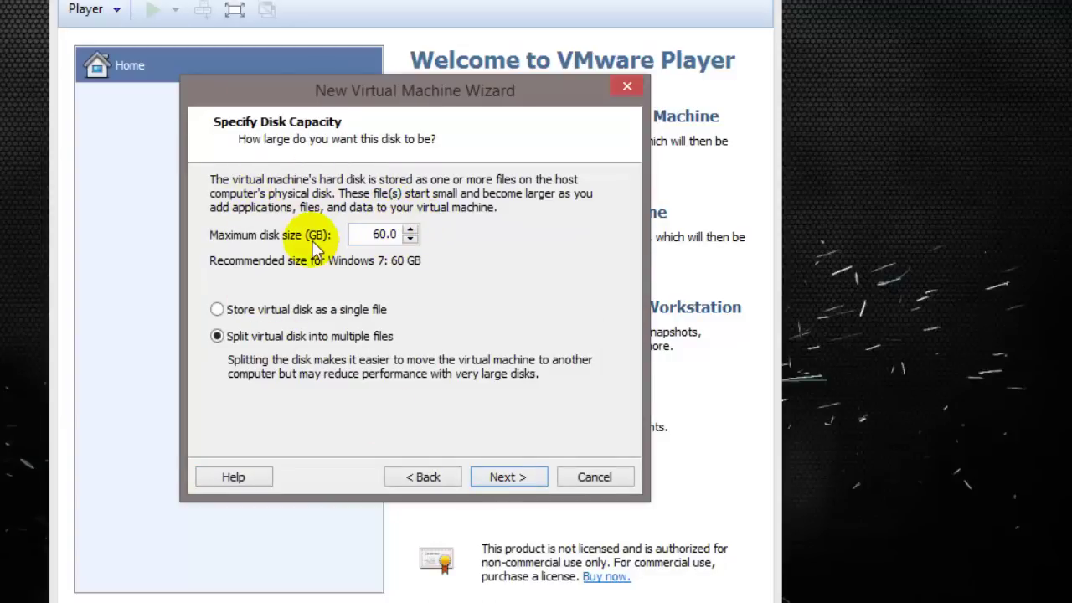
Replace the 60.0 GB maximum disk size with 12 GB and accept it.
double_click(378, 233)
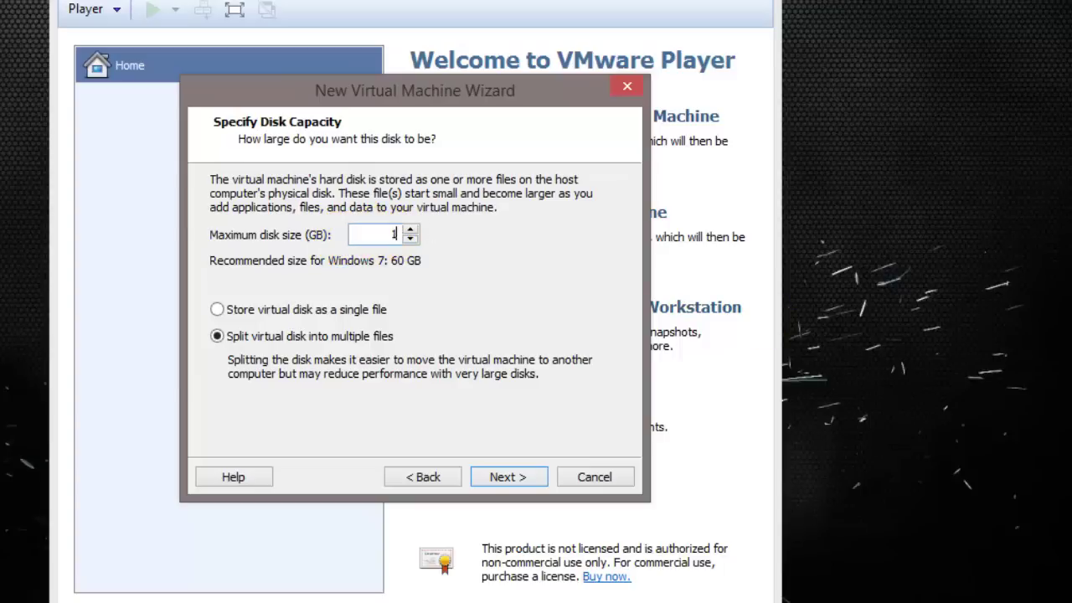
key("Return")
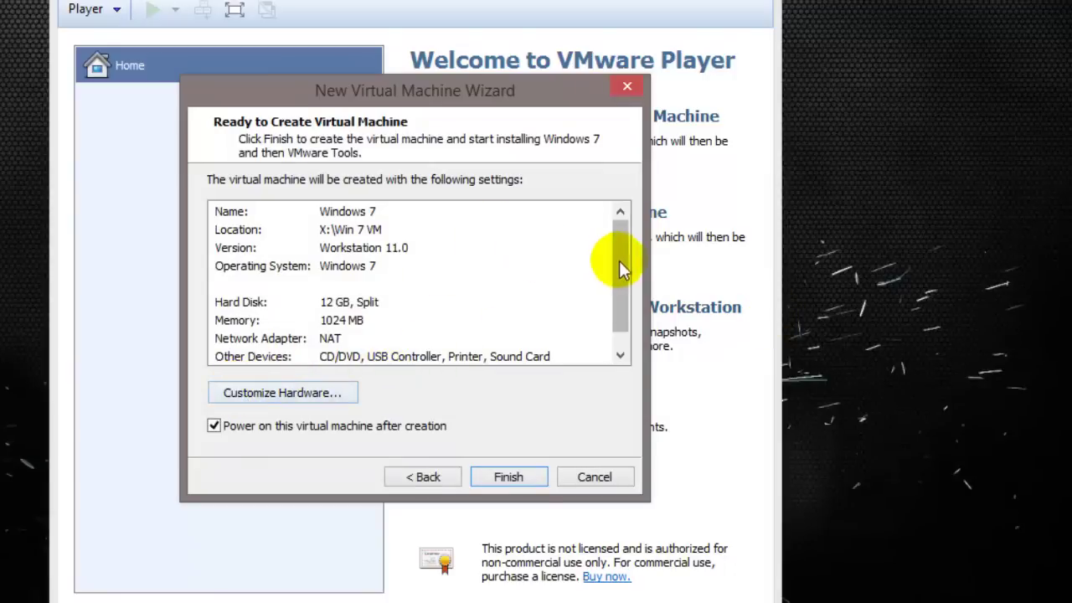
mouse_move(620, 263)
left_mouse_down()
mouse_move(620, 287)
mouse_move(620, 248)
left_mouse_up()
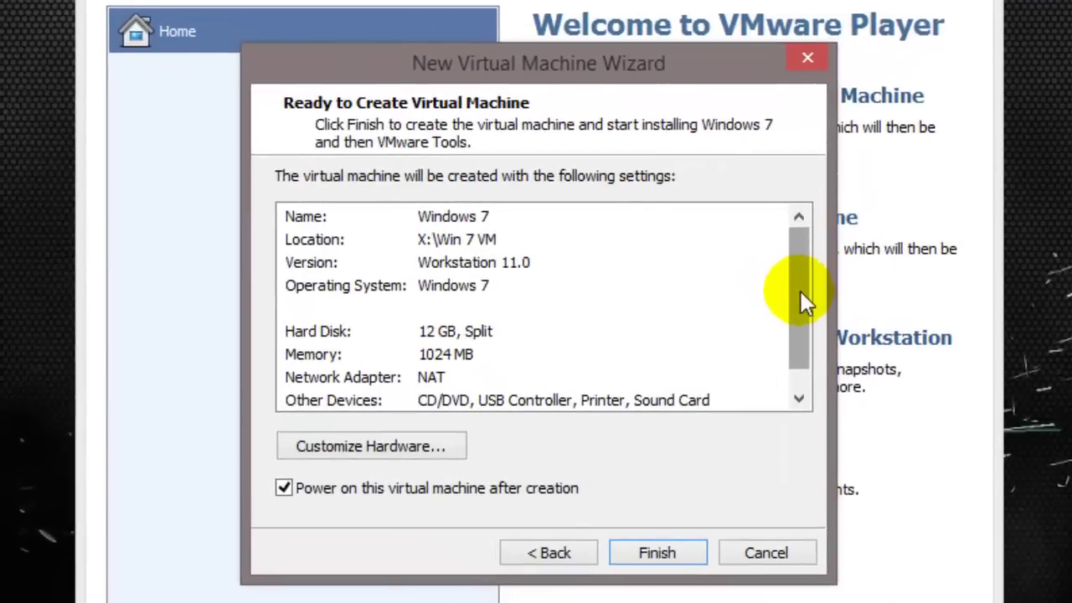
left_click_drag(801, 292, 802, 312)
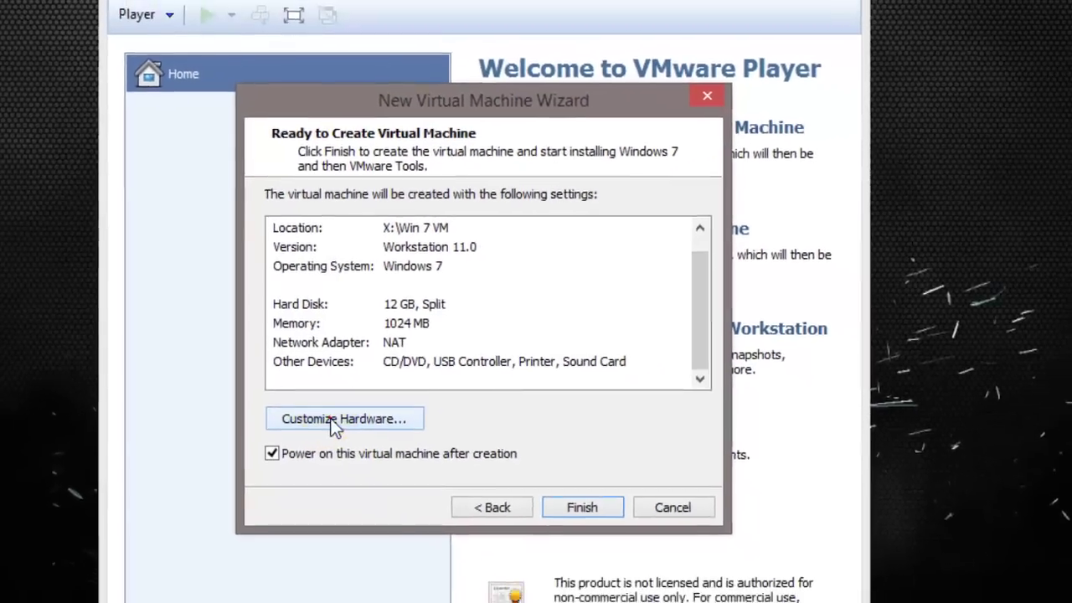
In Customize Hardware, drag the memory slider up to 2896 MB.
left_click(328, 443)
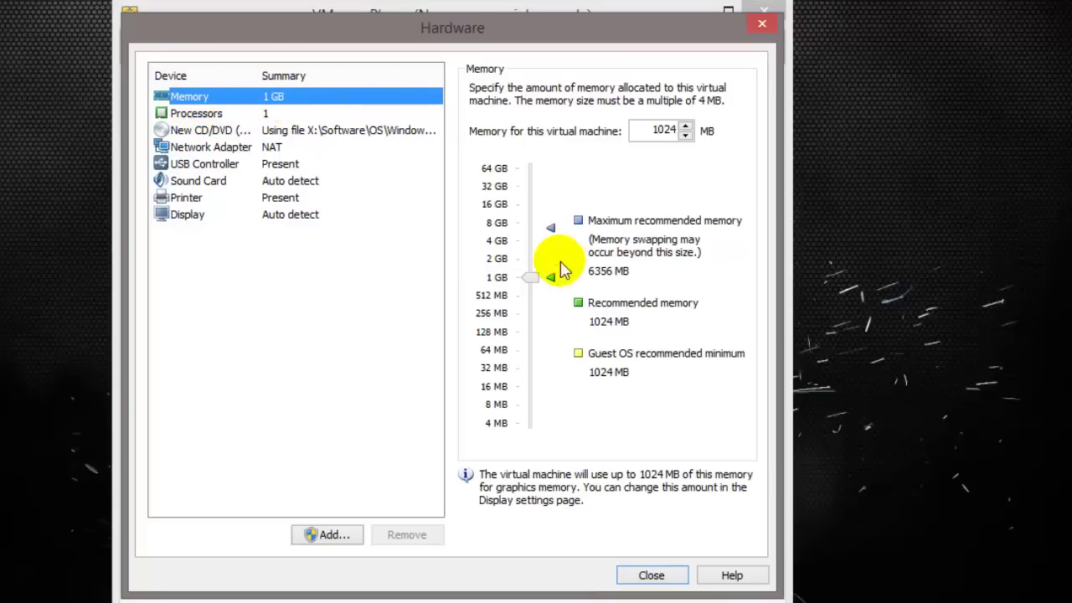
left_click_drag(531, 277, 532, 265)
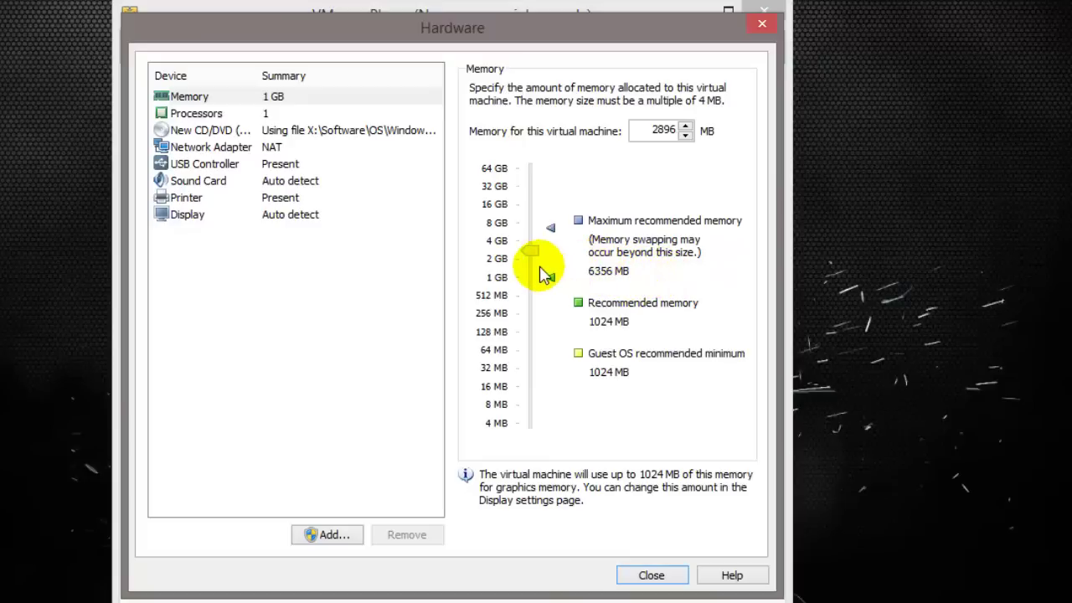
left_click(255, 113)
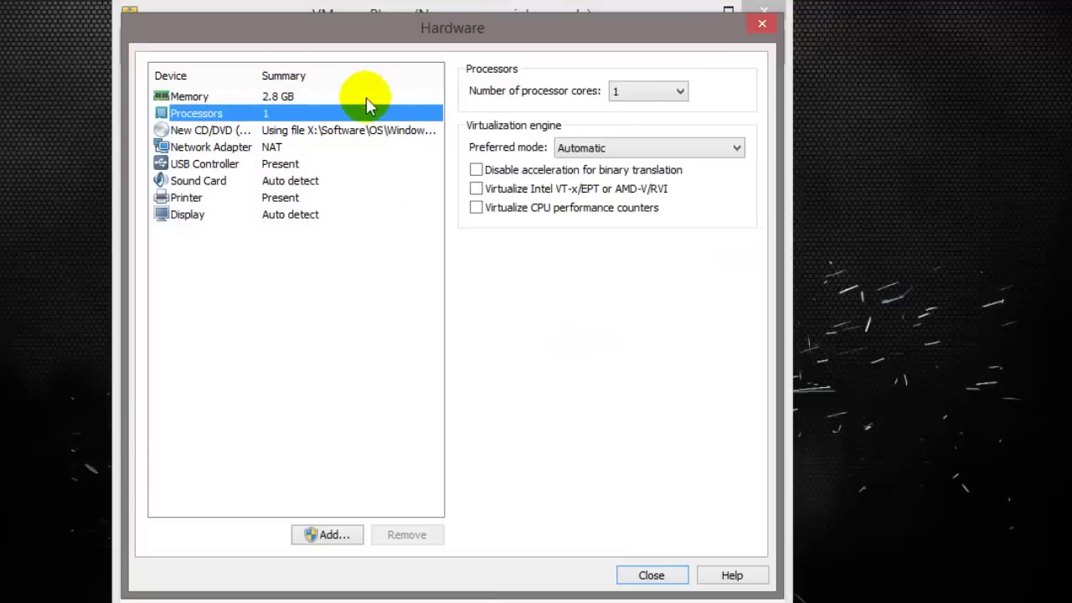
Set 2 processor cores, close the hardware settings, and finish creating the Windows 7 VM.
left_click(652, 91)
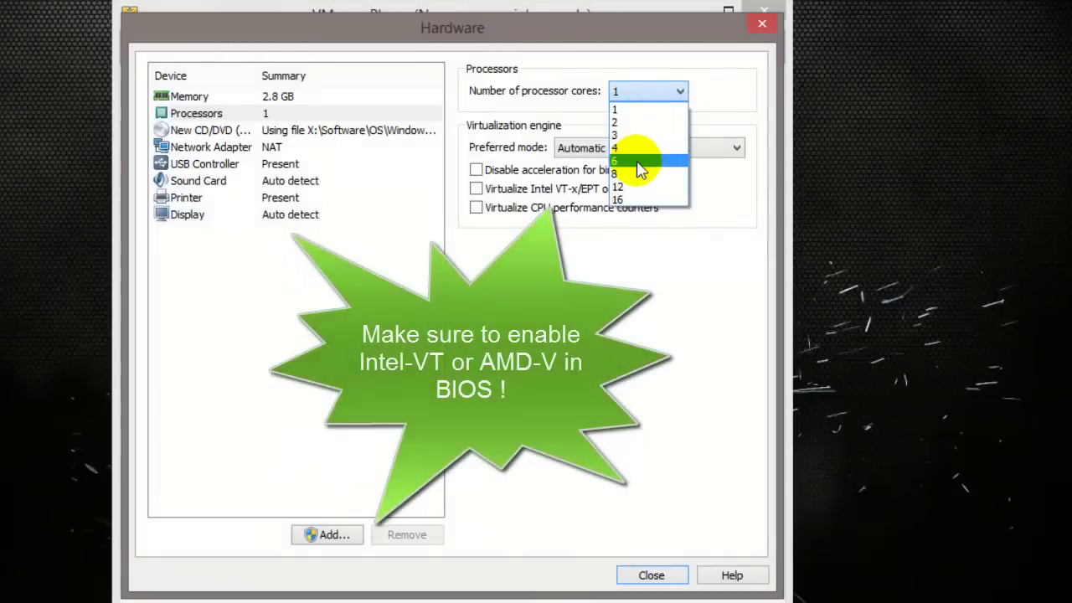
left_click(624, 123)
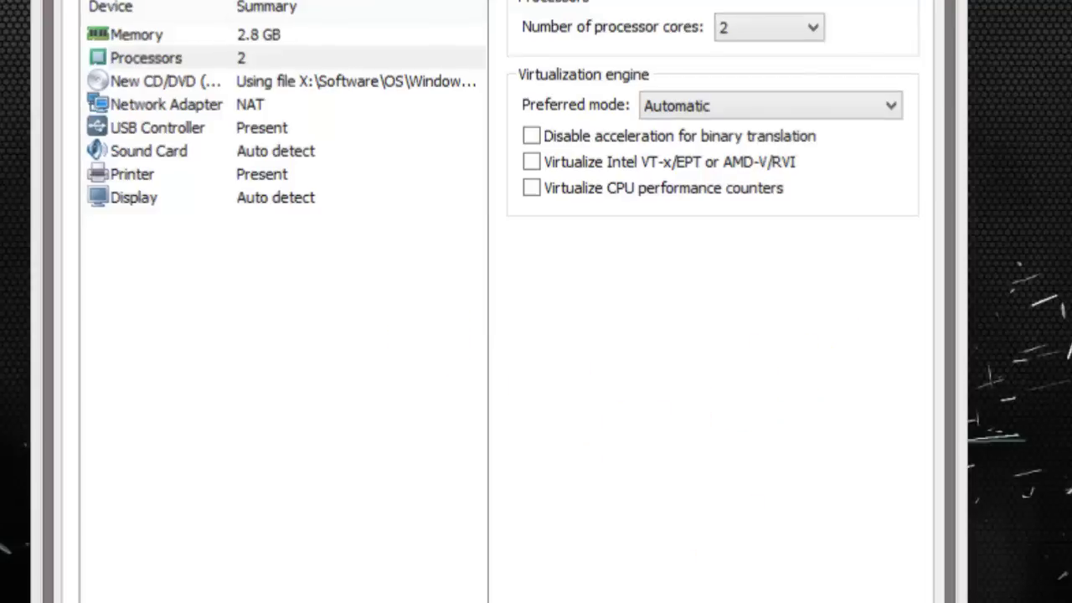
key("Return")
left_click(618, 564)
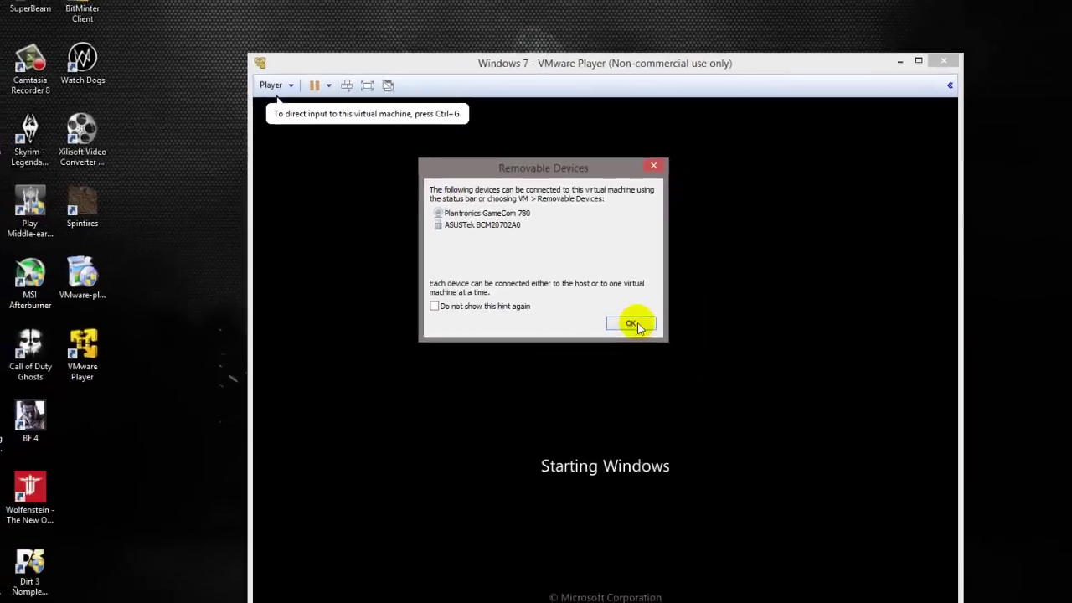
Dismiss the Removable Devices notice and let the VM boot to Windows 7 Setup's edition list.
left_click(658, 362)
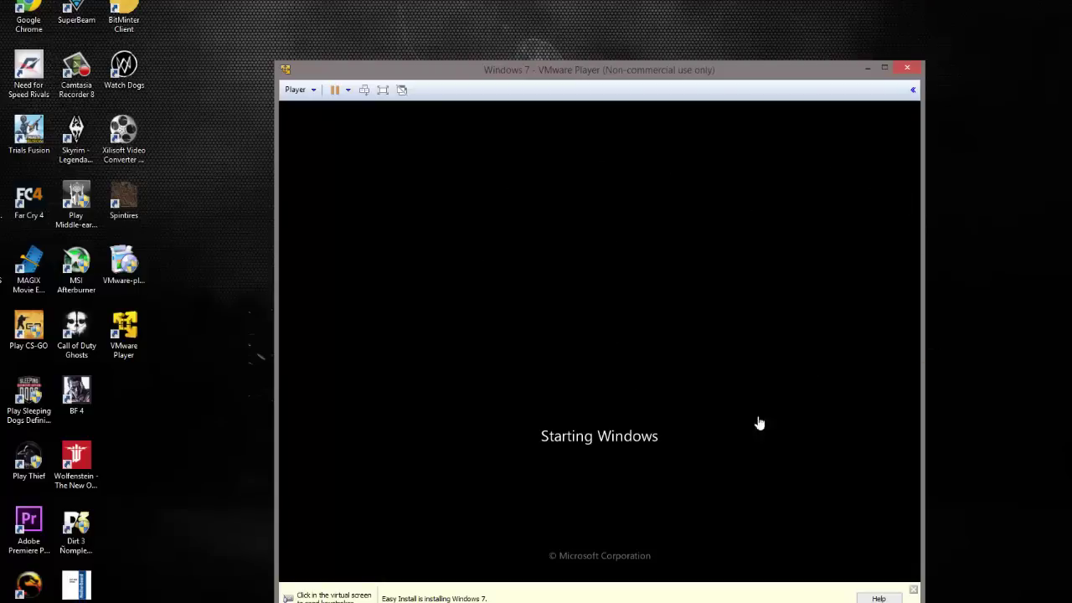
left_click_drag(539, 67, 541, 36)
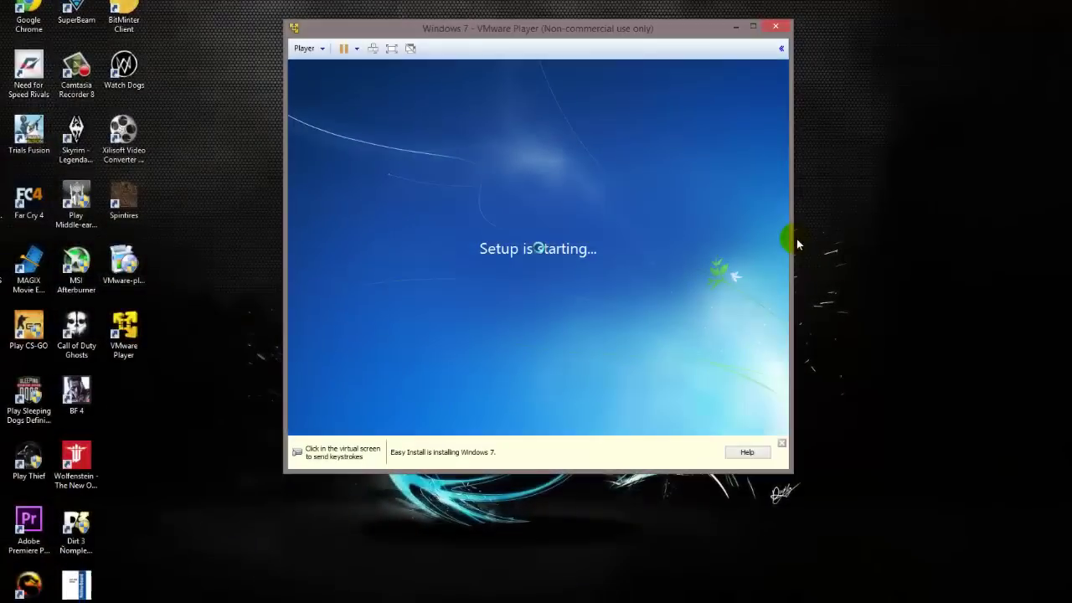
left_click(533, 340)
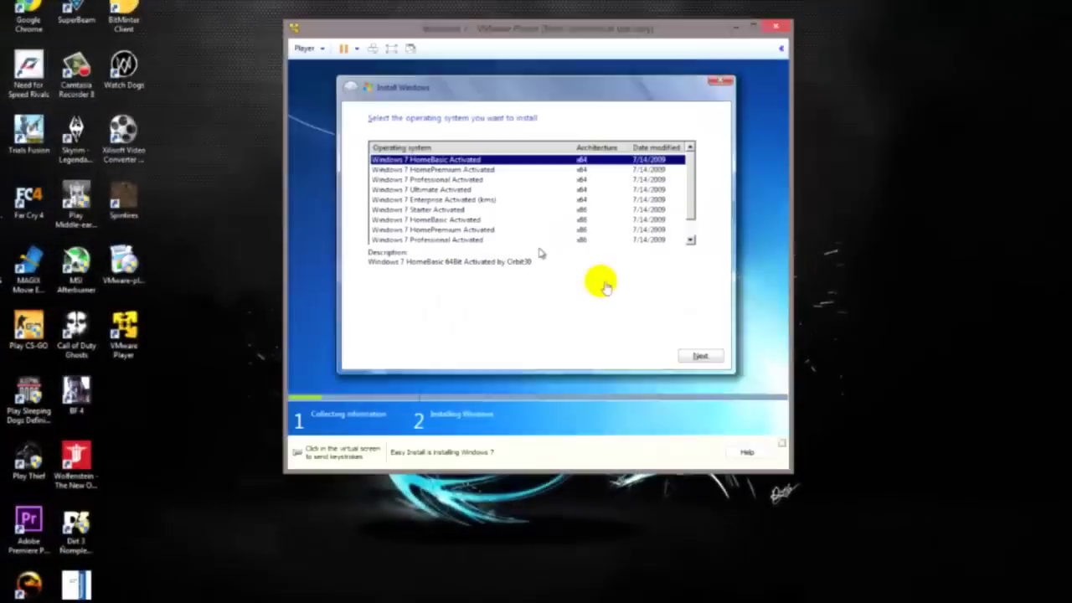
Choose the Windows 7 Ultimate Activated x64 edition and start installing it.
left_click(701, 165)
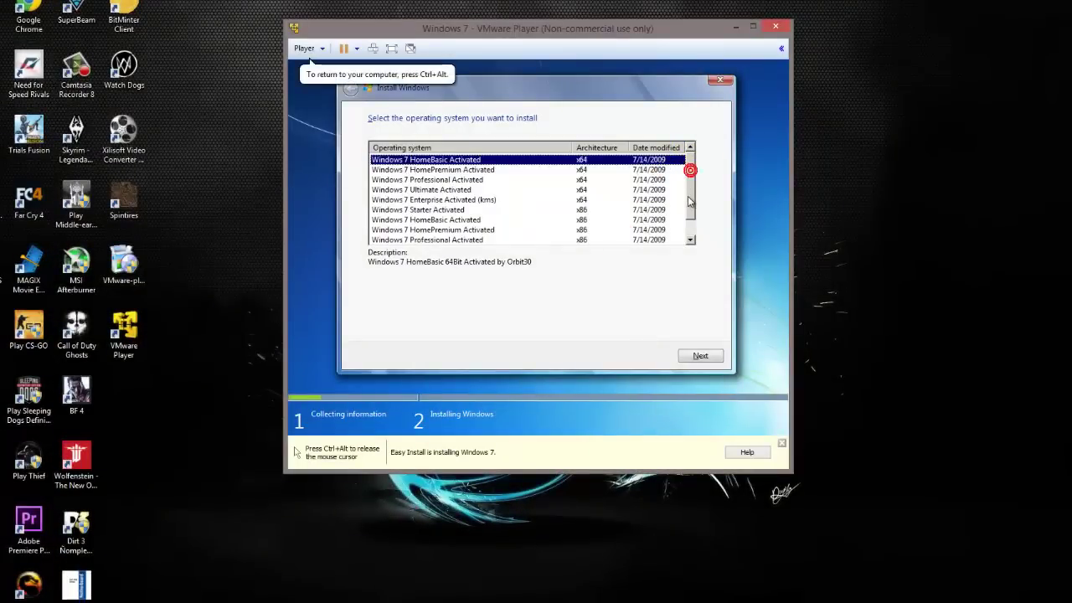
mouse_move(691, 171)
left_mouse_down()
mouse_move(693, 209)
mouse_move(687, 181)
left_mouse_up()
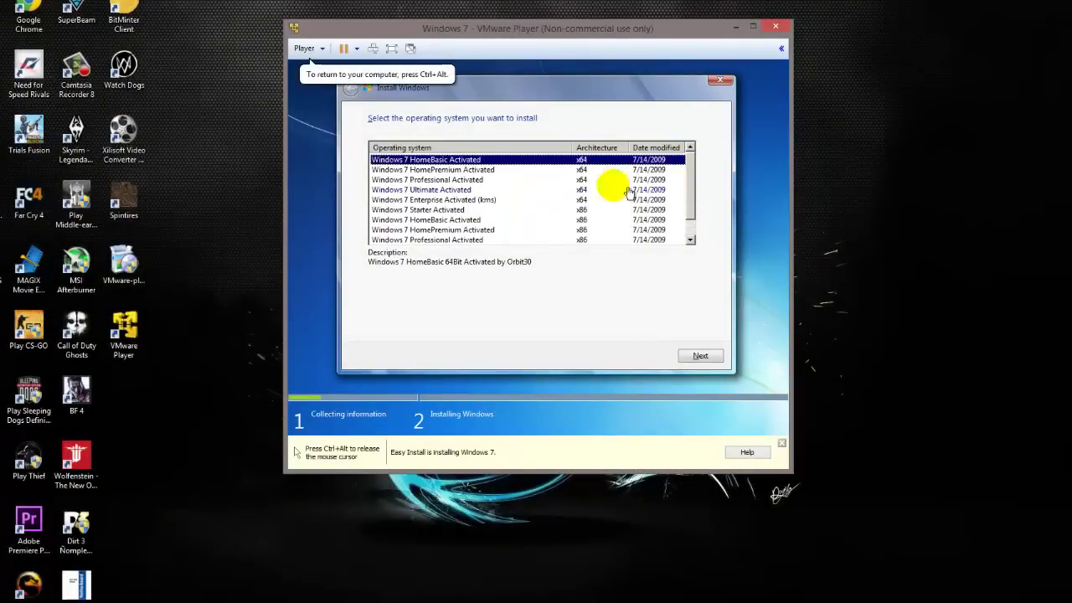
left_click(439, 190)
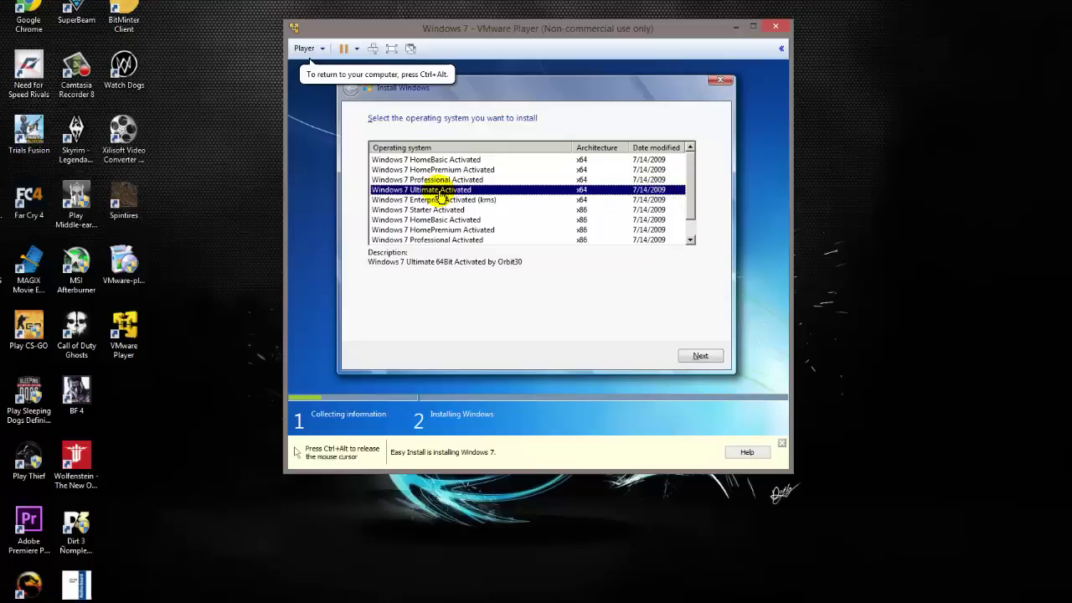
left_click(700, 357)
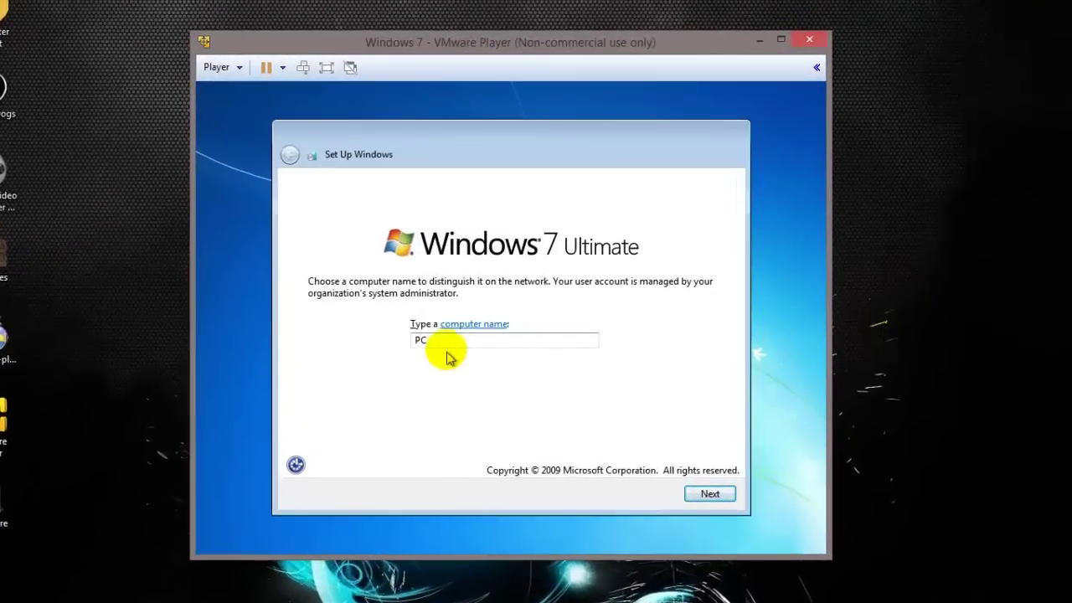
Replace the default PC computer name with a custom name, use recommended settings and Home network.
double_click(446, 342)
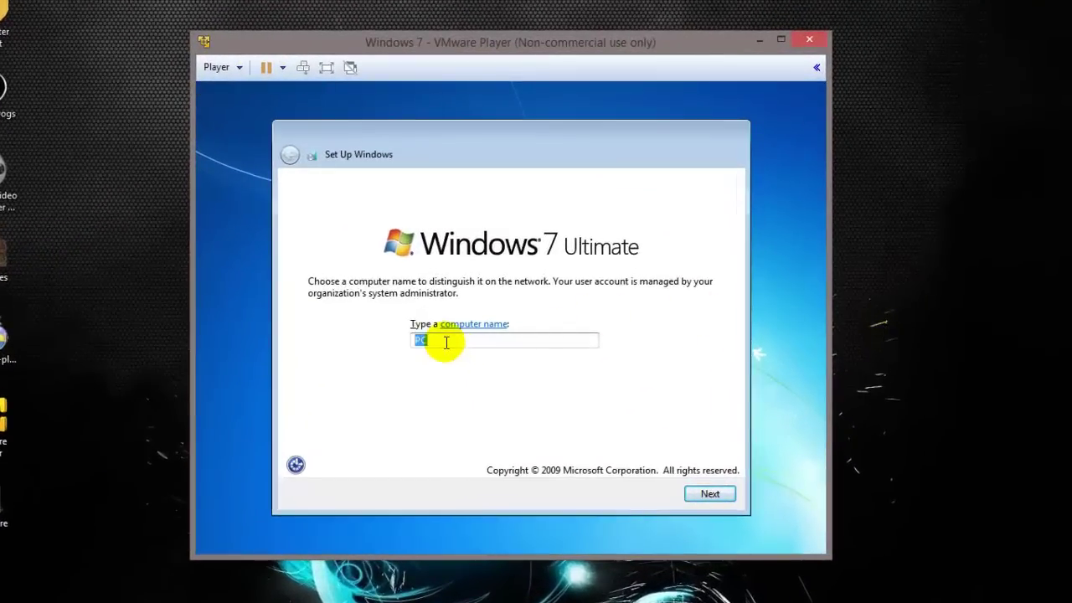
type("Abhi")
left_click(695, 494)
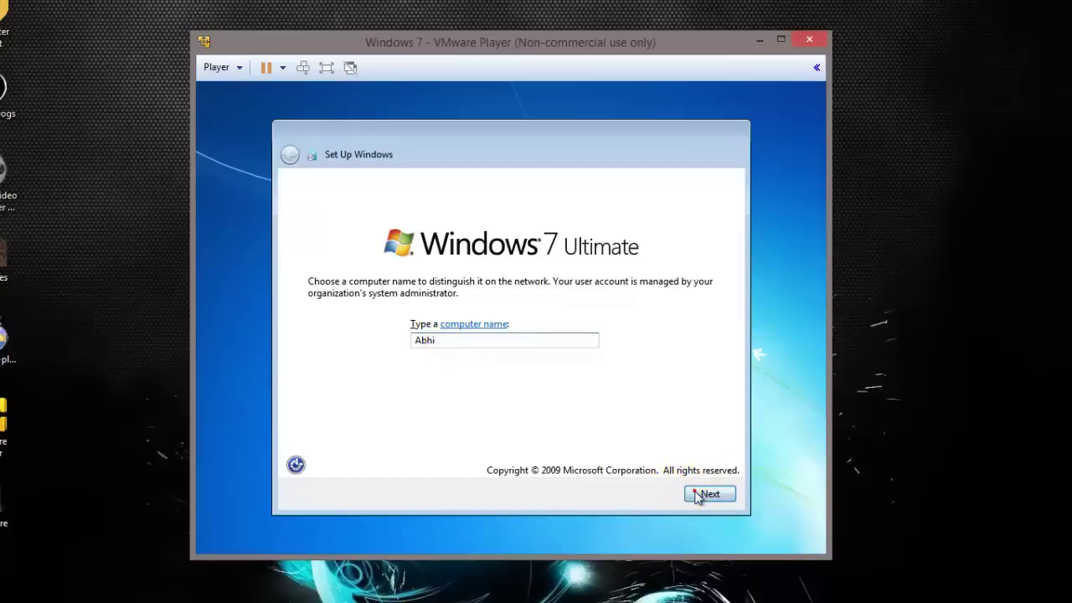
left_click(379, 238)
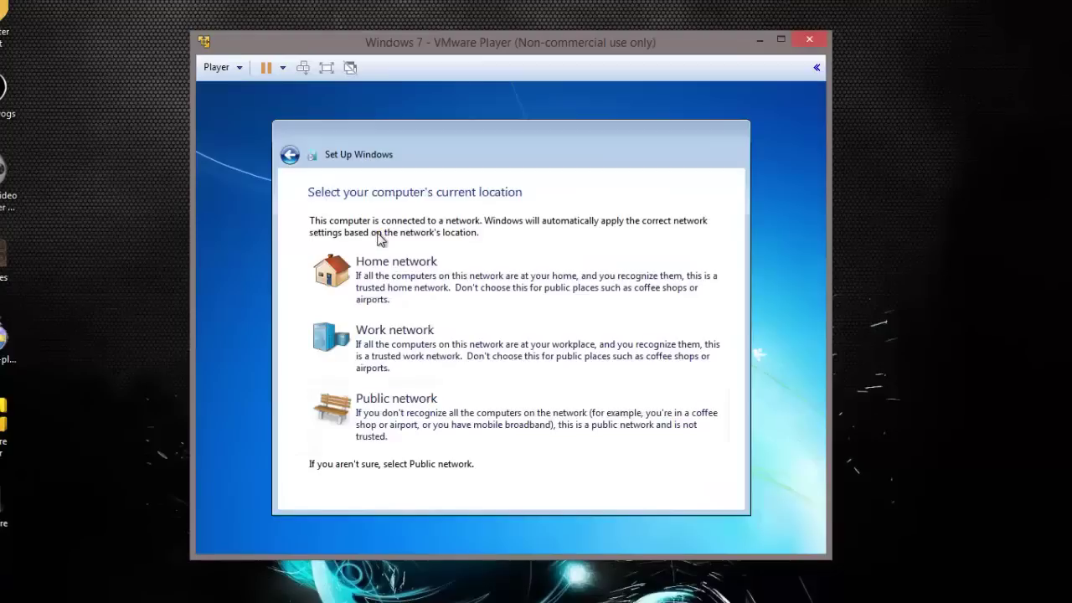
left_click(382, 282)
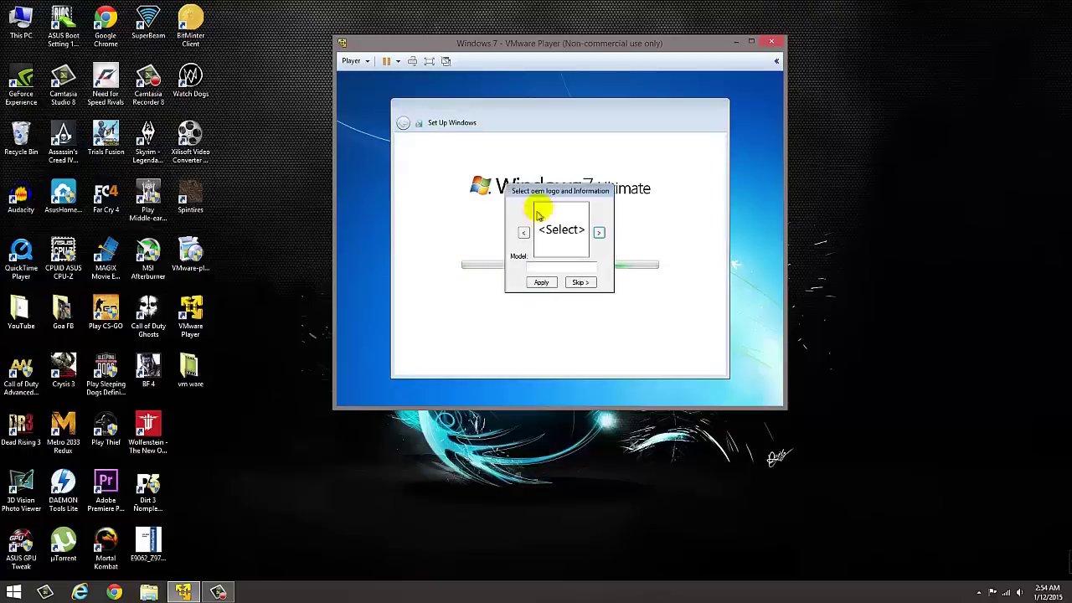
Cycle through the OEM logo choices with the next arrow eight times.
left_click(599, 233)
left_click(599, 233)
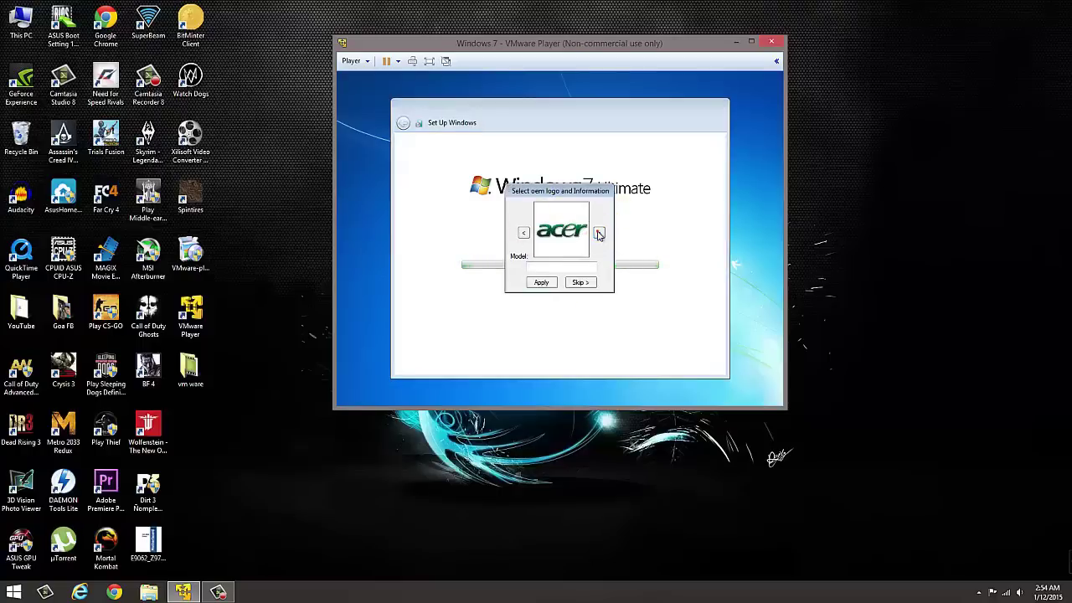
left_click(599, 233)
left_click(599, 233)
left_click(599, 232)
left_click(599, 233)
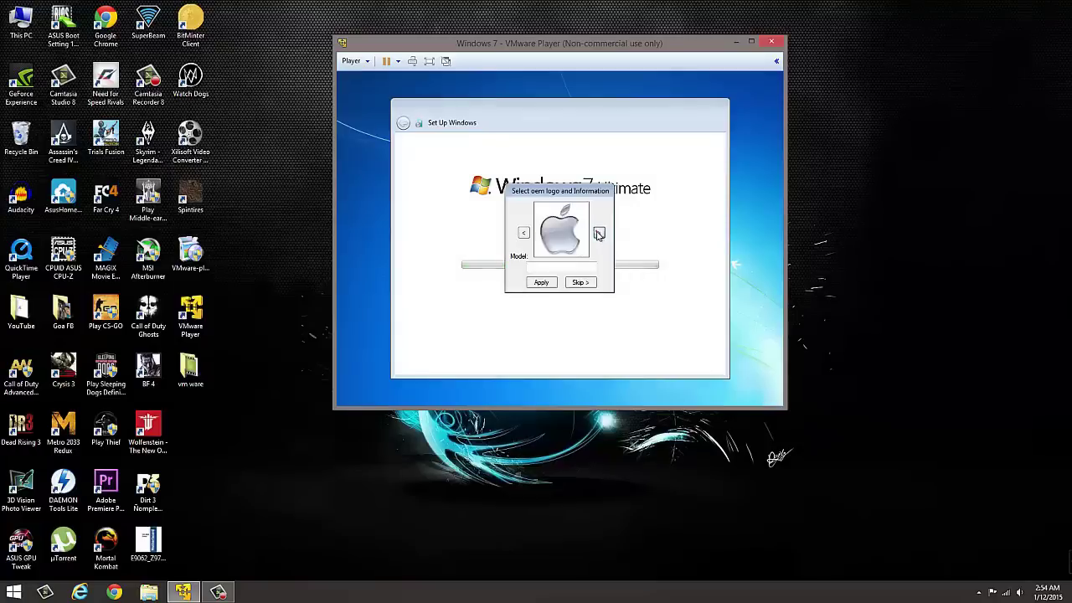
left_click(599, 233)
left_click(598, 232)
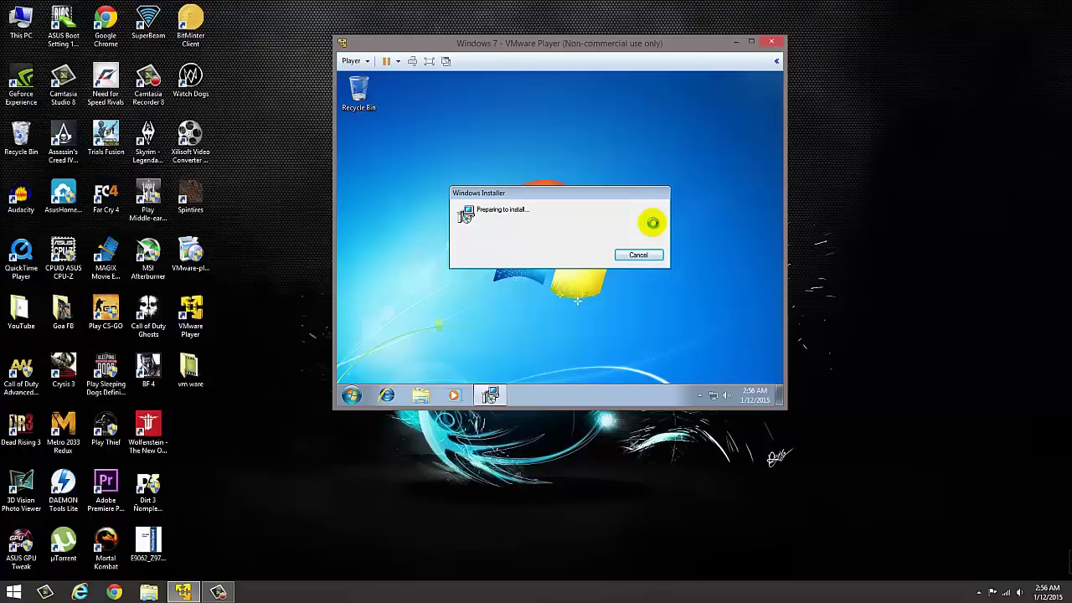
Maximize and restore the VM window, then focus the guest desktop while Windows Installer finishes.
left_click(751, 41)
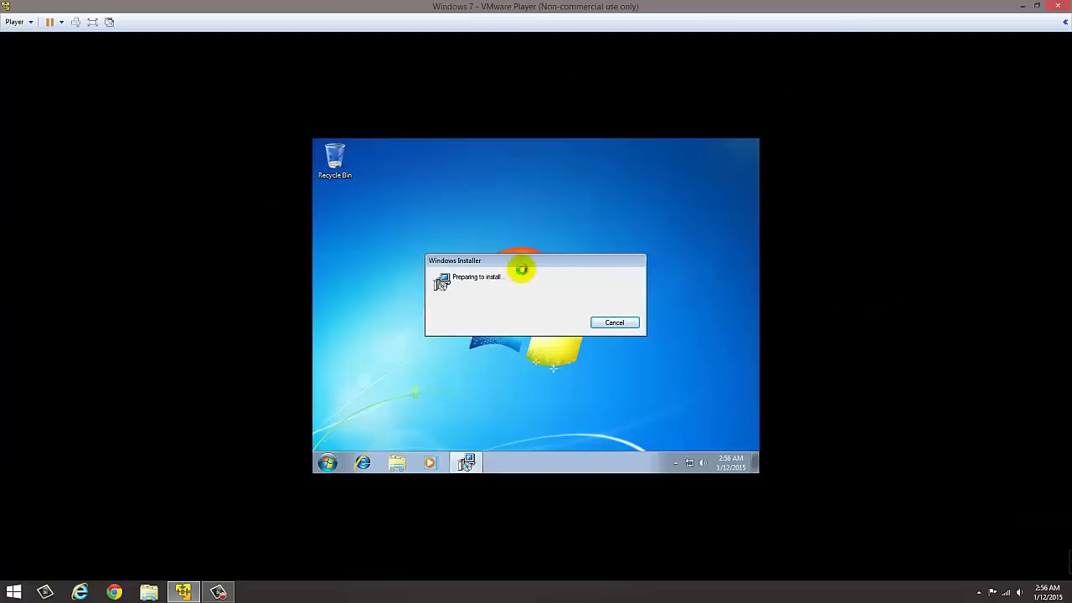
left_click(1036, 6)
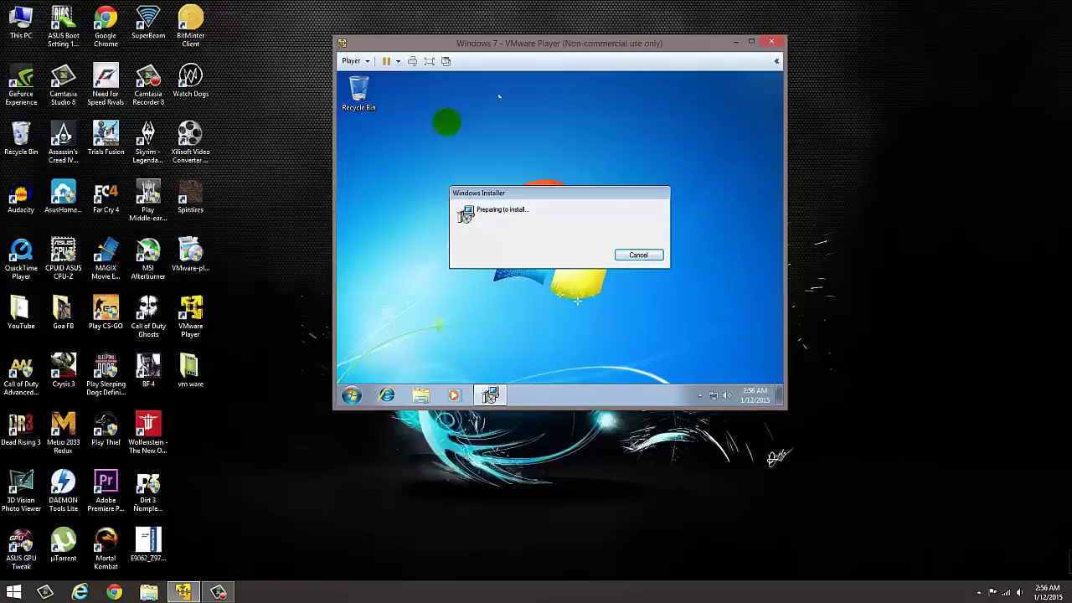
left_click(524, 128)
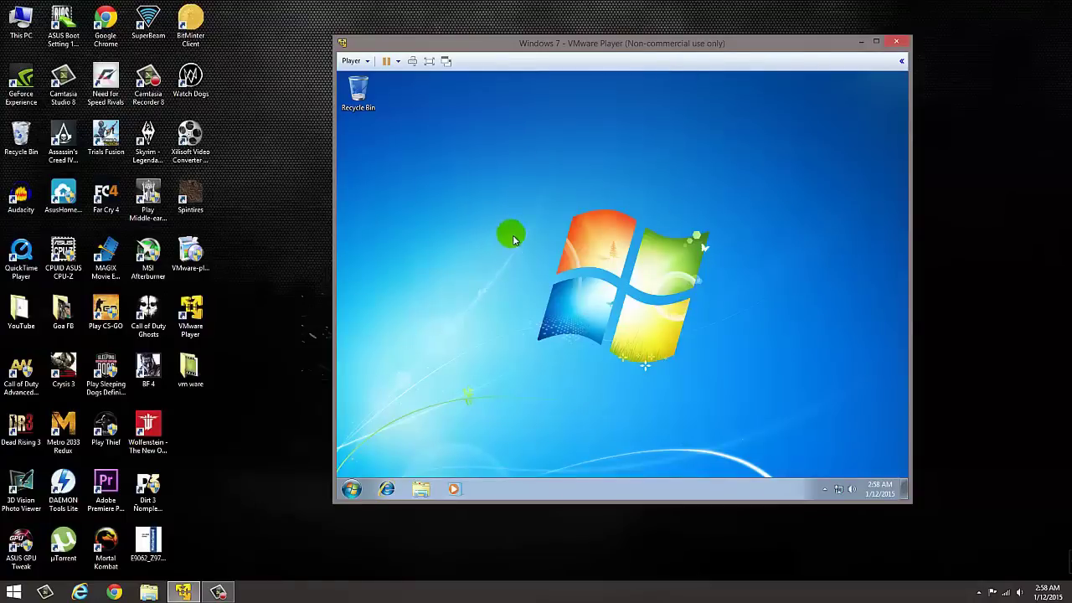
Switch the Windows 7 VM to full screen and refresh the guest desktop.
left_click(876, 43)
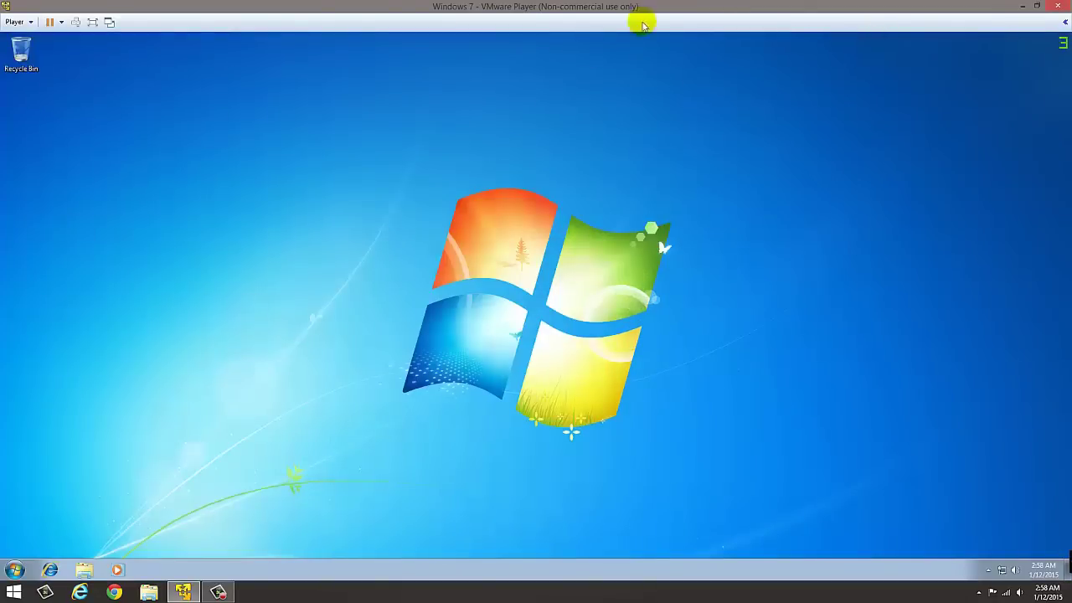
left_click(91, 24)
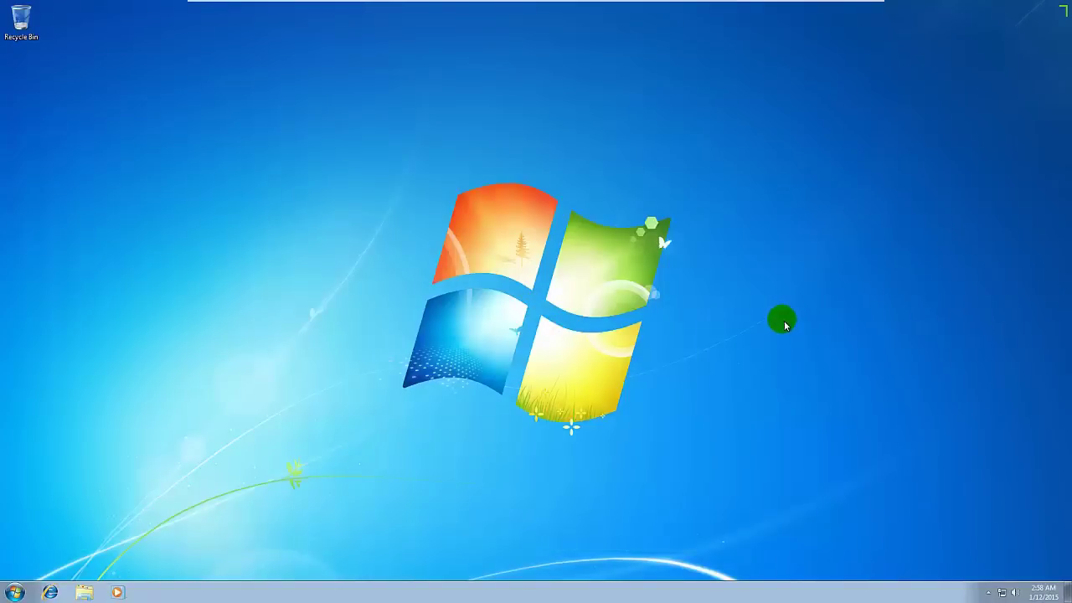
right_click(408, 181)
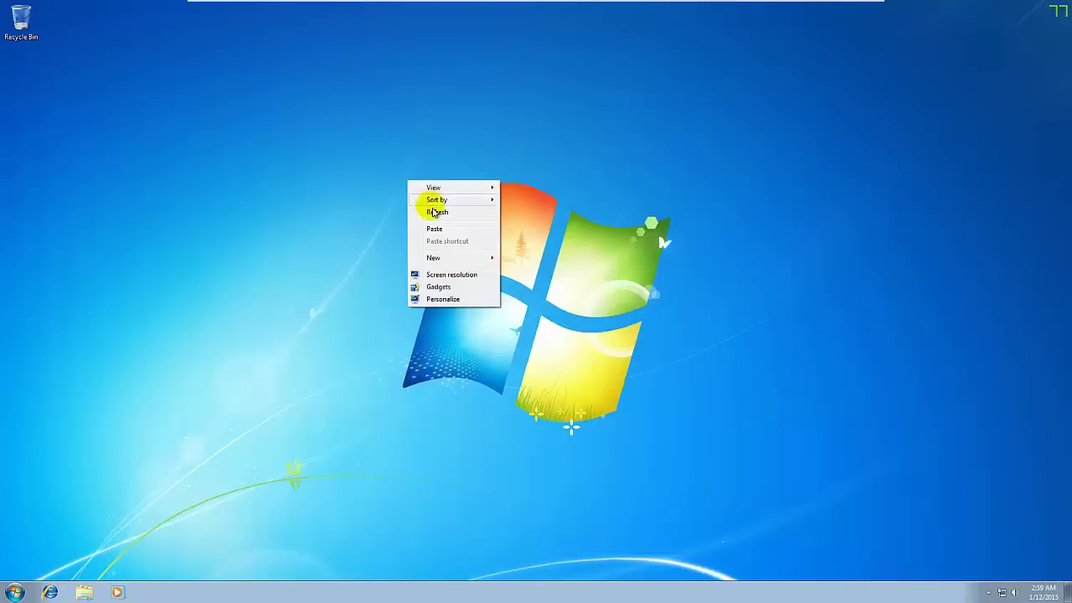
left_click(433, 213)
Browse Computer and Local Disk (C:), close it, and refresh the desktop again.
left_click(16, 592)
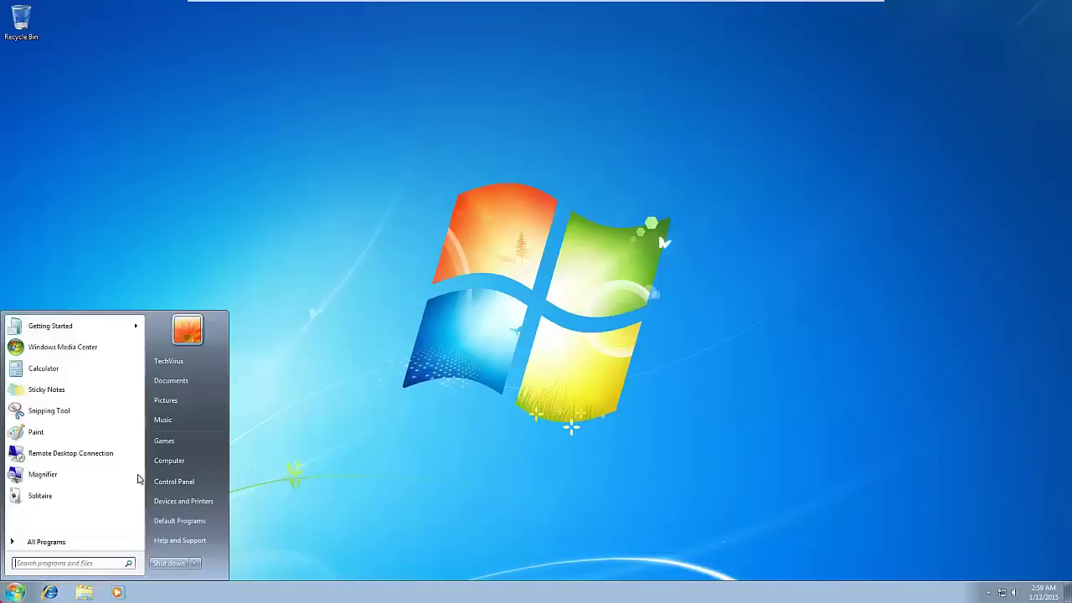
left_click(199, 460)
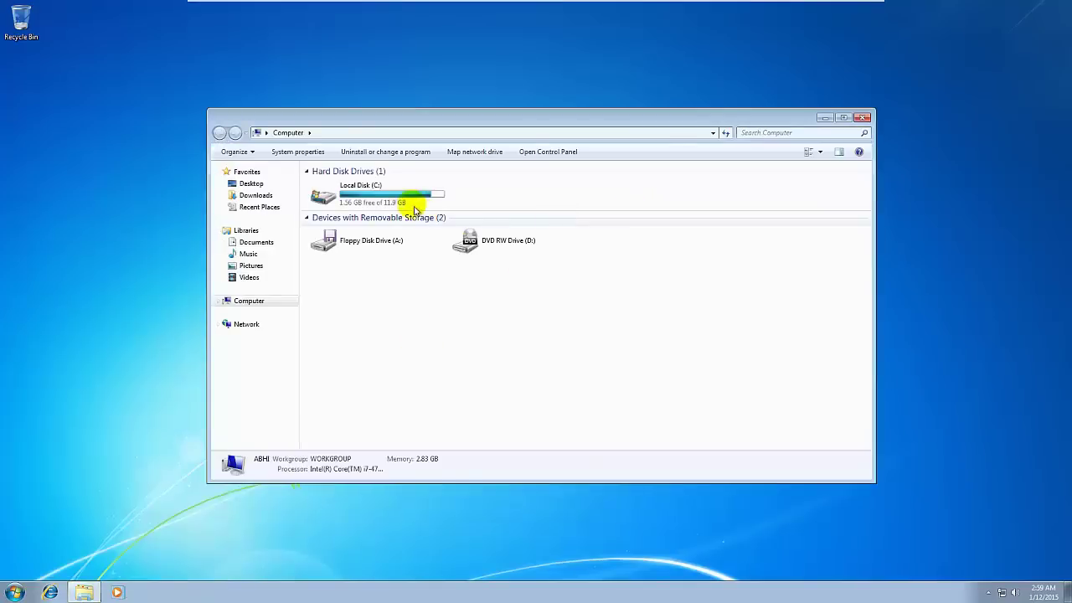
double_click(383, 202)
left_click(860, 118)
right_click(389, 168)
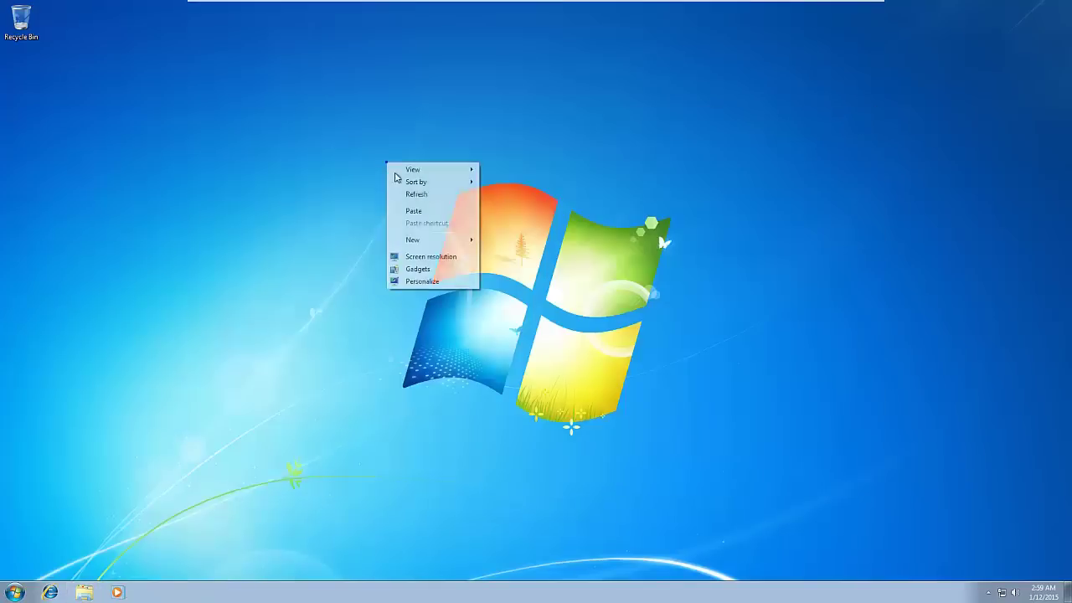
left_click(419, 193)
Open and close the Control Panel, then launch Internet Explorer to load Google.
left_click(16, 592)
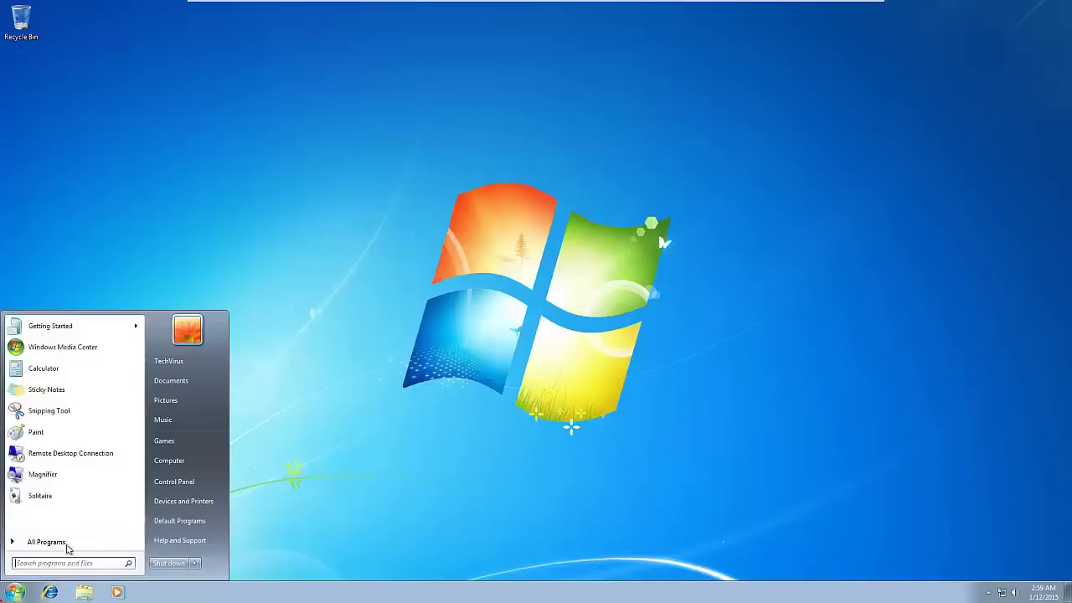
left_click(172, 478)
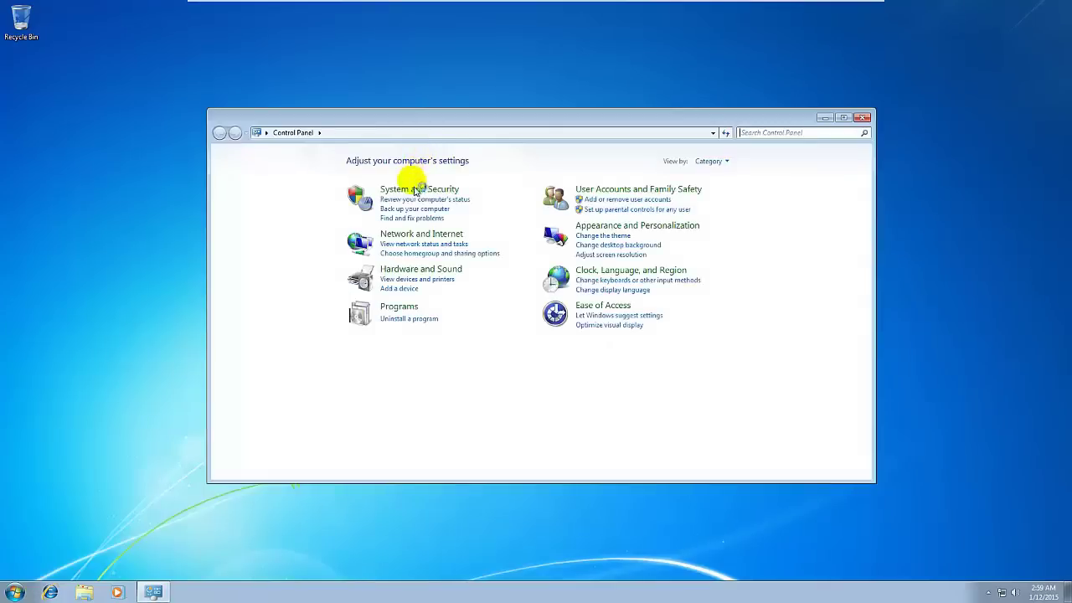
left_click(862, 118)
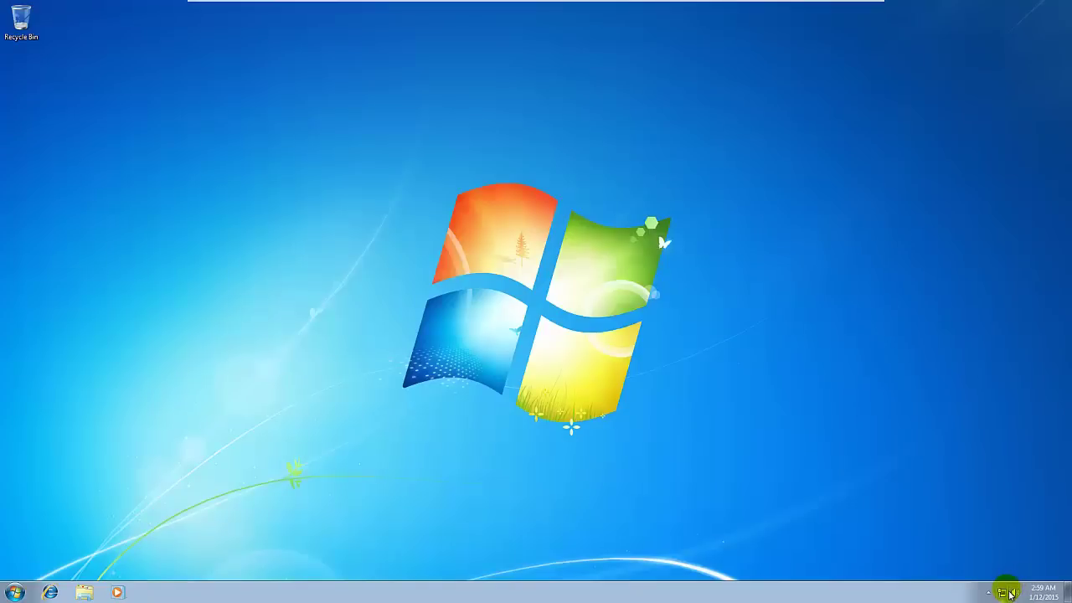
left_click(50, 593)
left_click(266, 198)
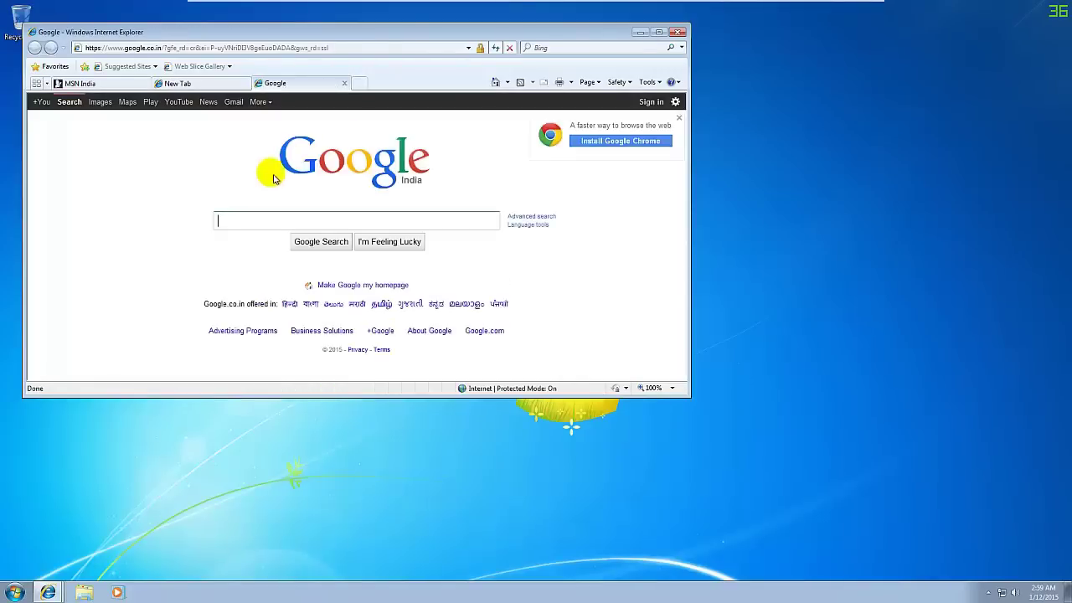
Maximize and restore Internet Explorer, then close it, confirming Close all tabs.
left_click(659, 35)
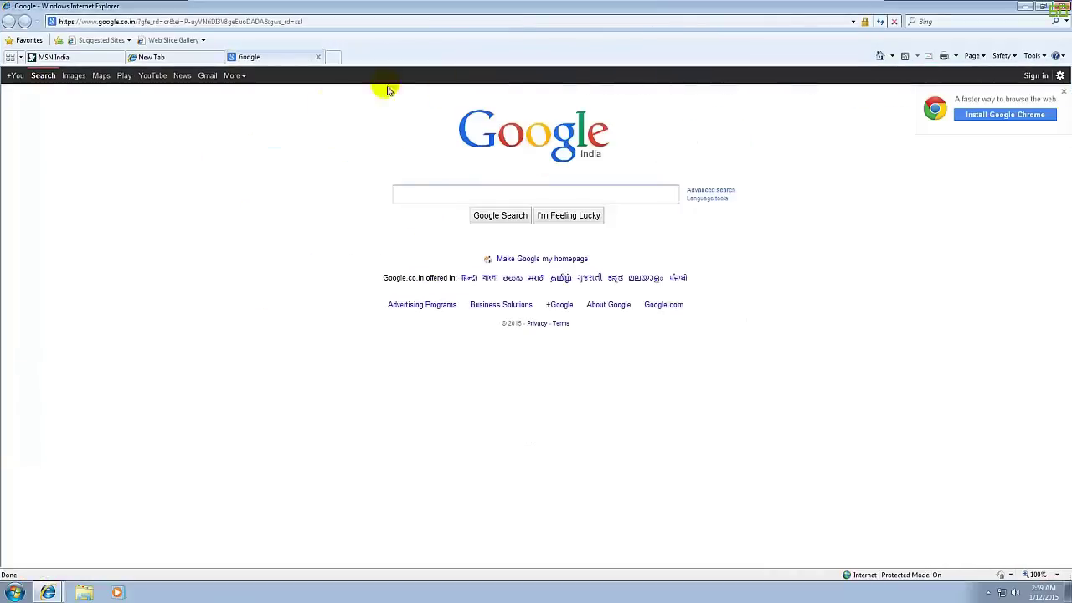
left_click(1044, 7)
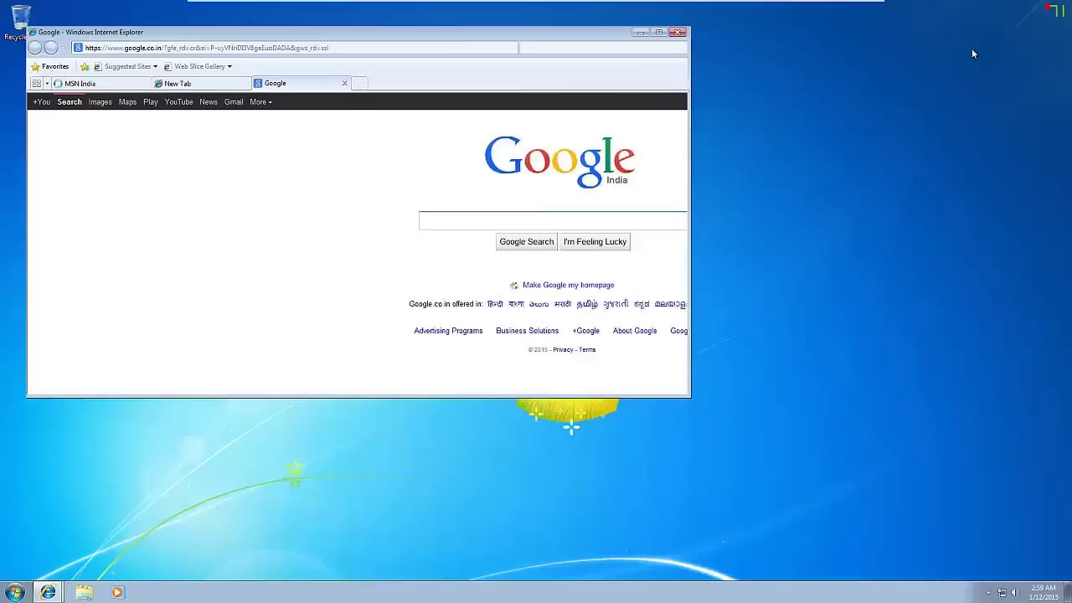
left_click(677, 32)
left_click(352, 214)
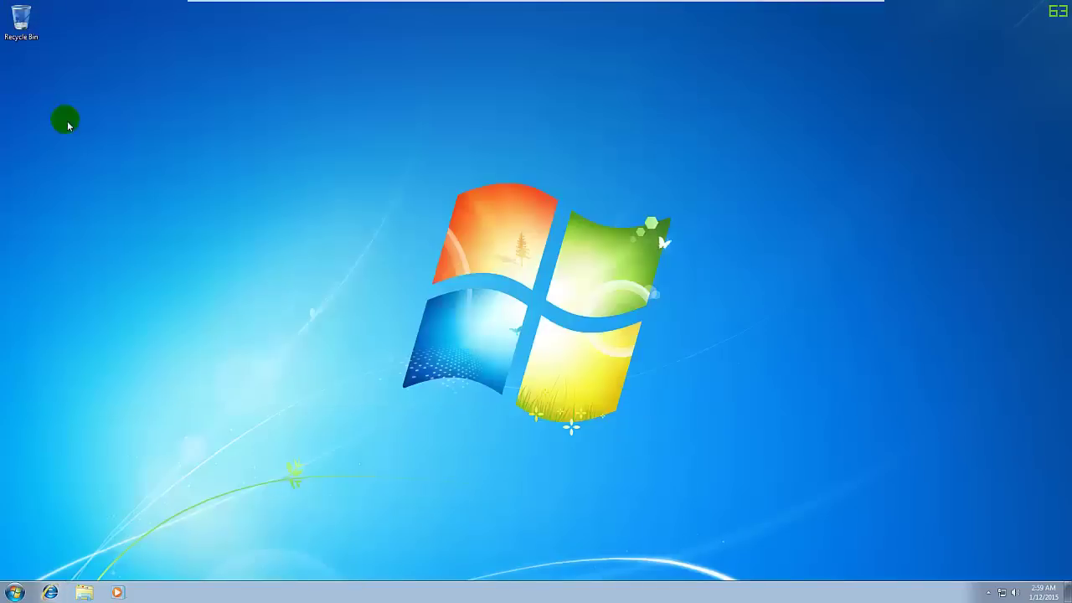
Exit full-screen mode from the VMware toolbar and restore the VM window.
mouse_move(558, 3)
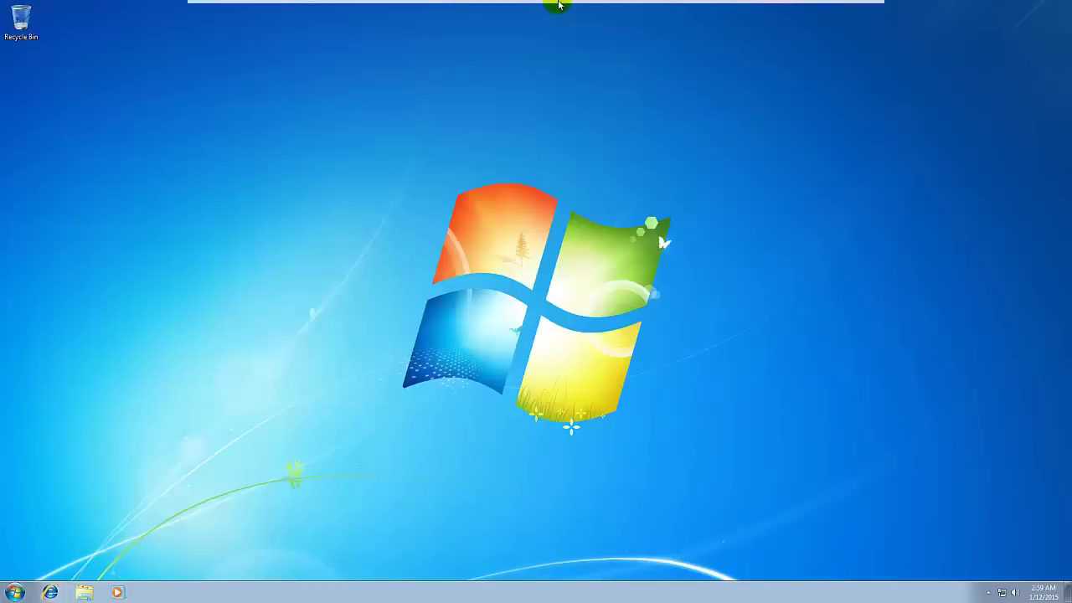
left_click(360, 50)
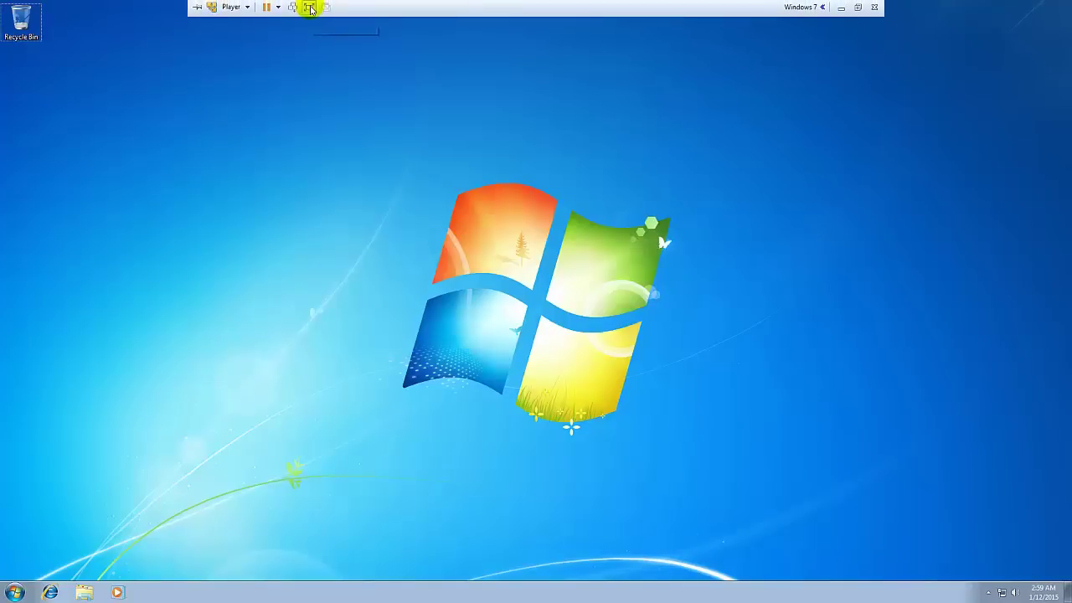
left_click(309, 8)
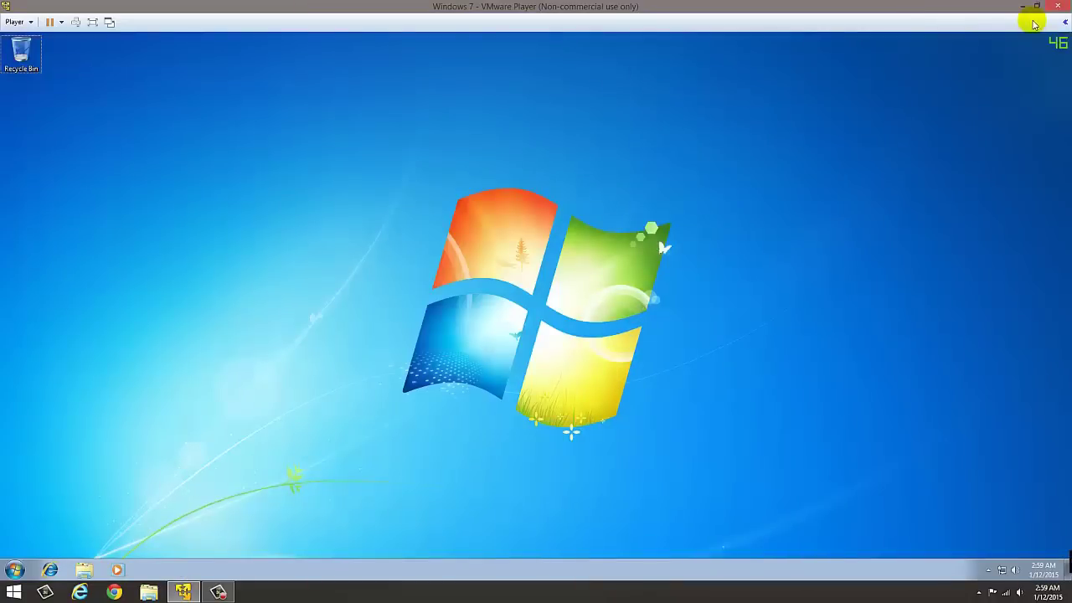
left_click(1036, 8)
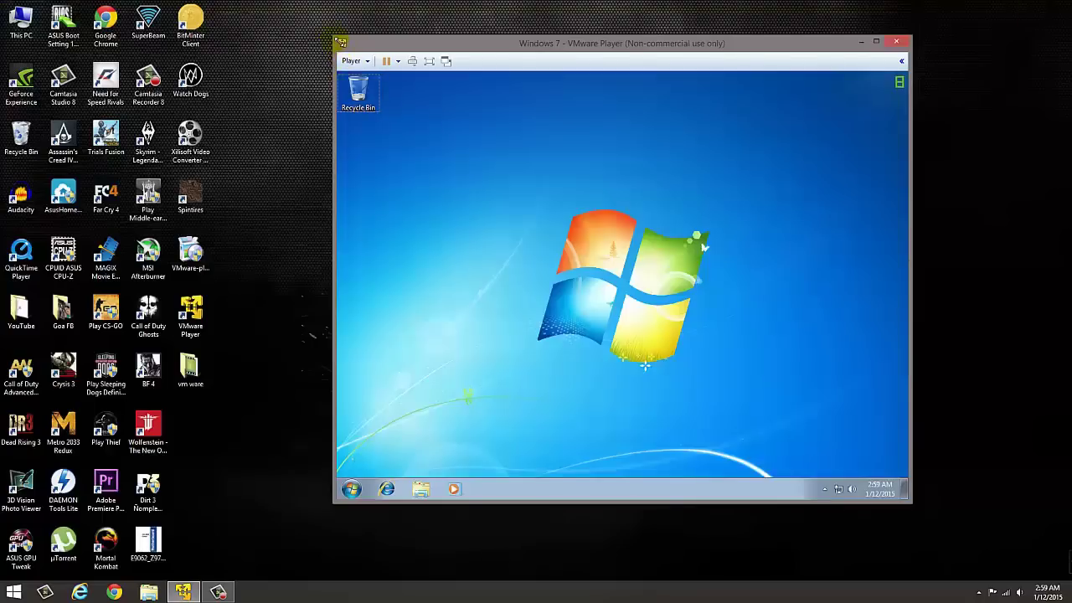
Resize the Windows 7 VM window and place it on the right of the desktop.
left_click_drag(340, 41, 312, 38)
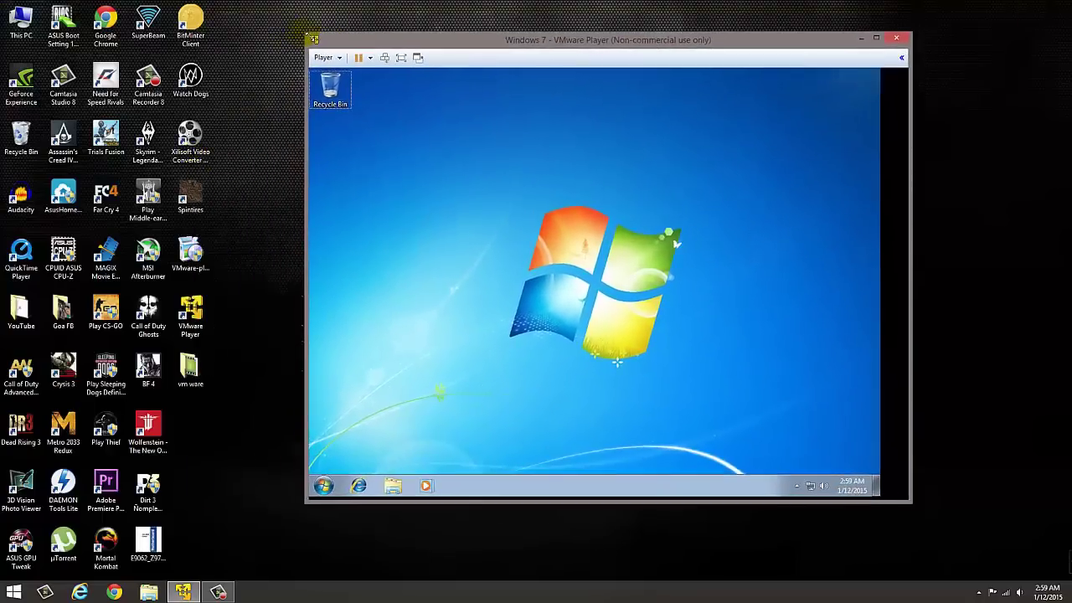
left_click_drag(448, 39, 409, 220)
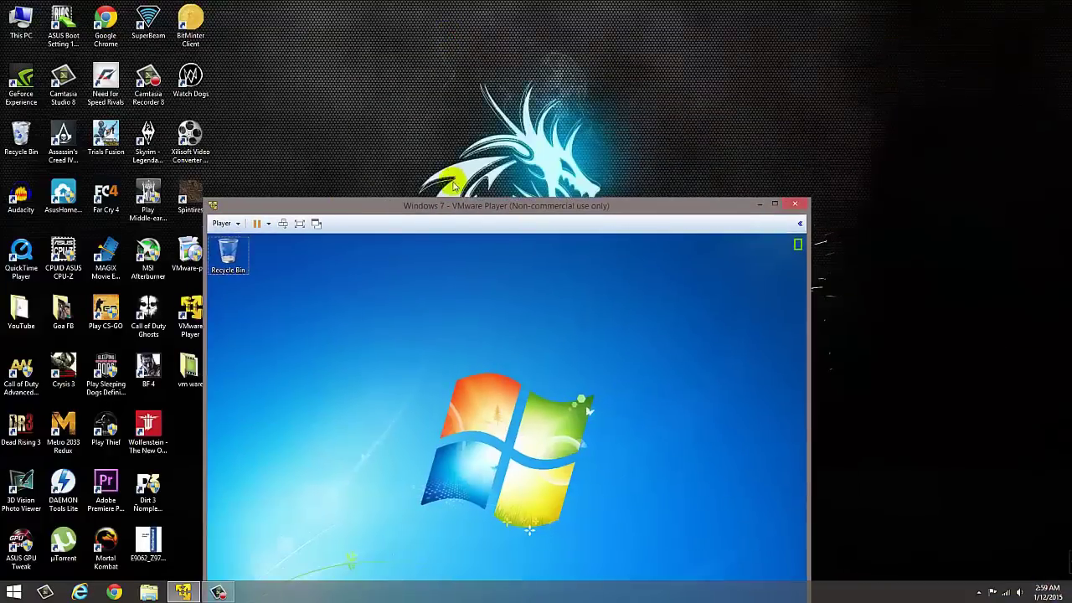
left_click_drag(453, 187, 516, 55)
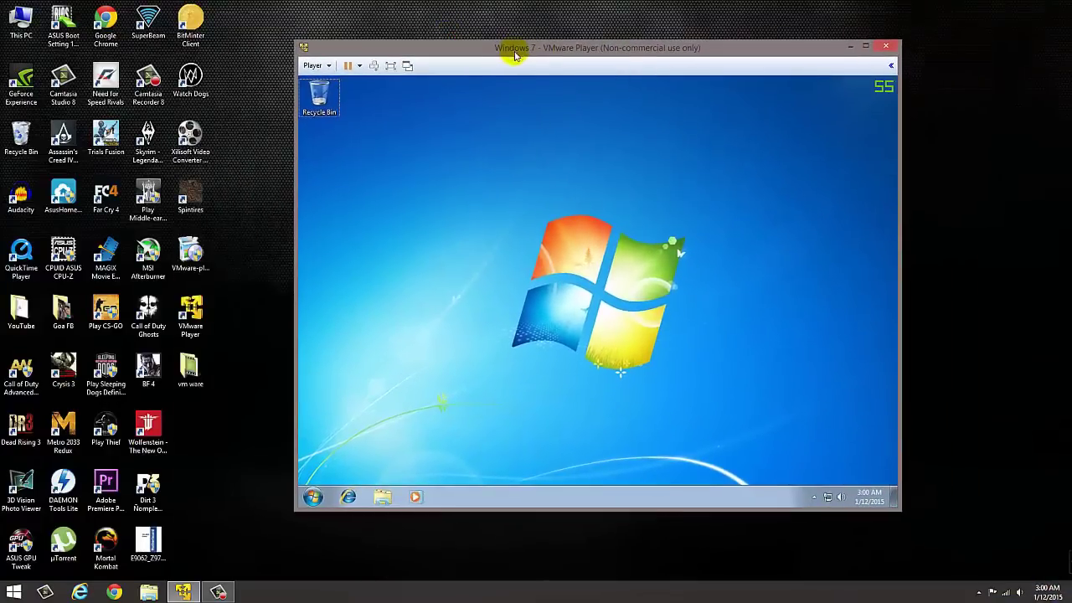
left_click(550, 304)
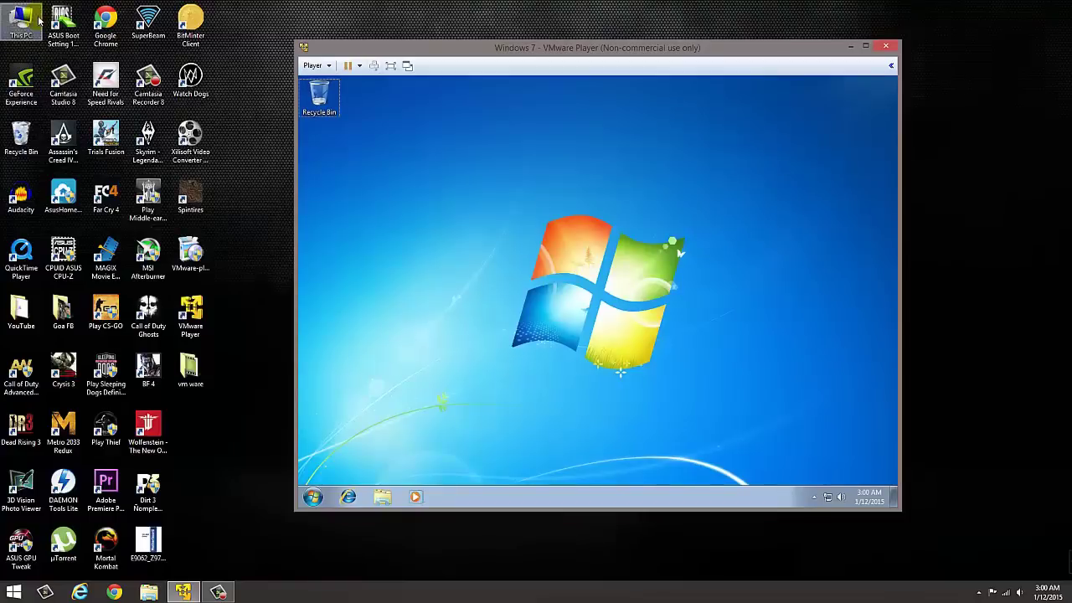
Shut down the Windows 7 guest via Player > Power > Shut Down Guest, confirming Yes.
left_click(314, 65)
left_click(313, 104)
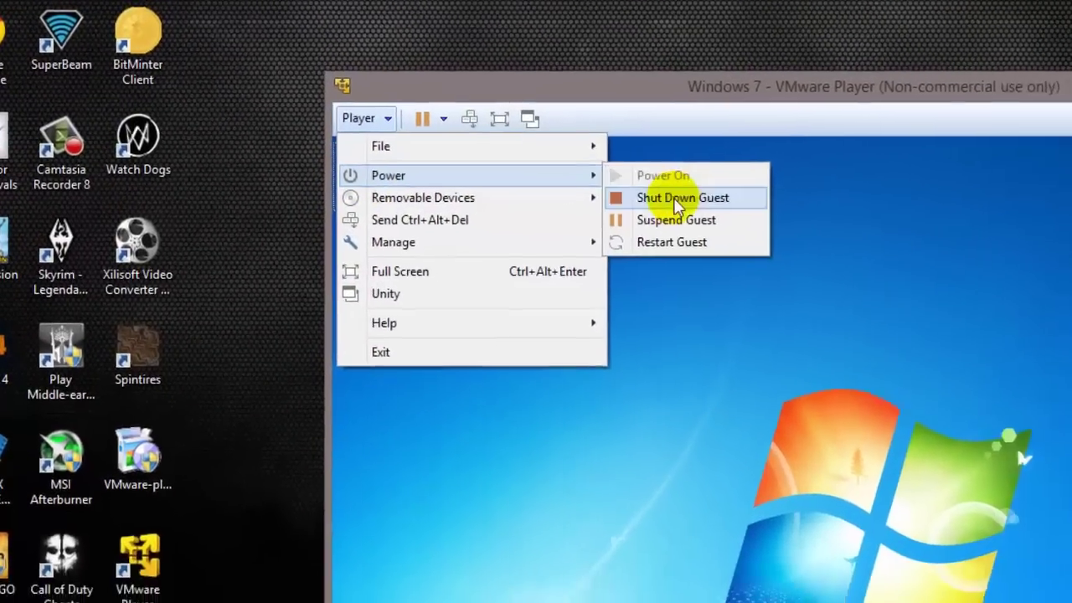
left_click(675, 199)
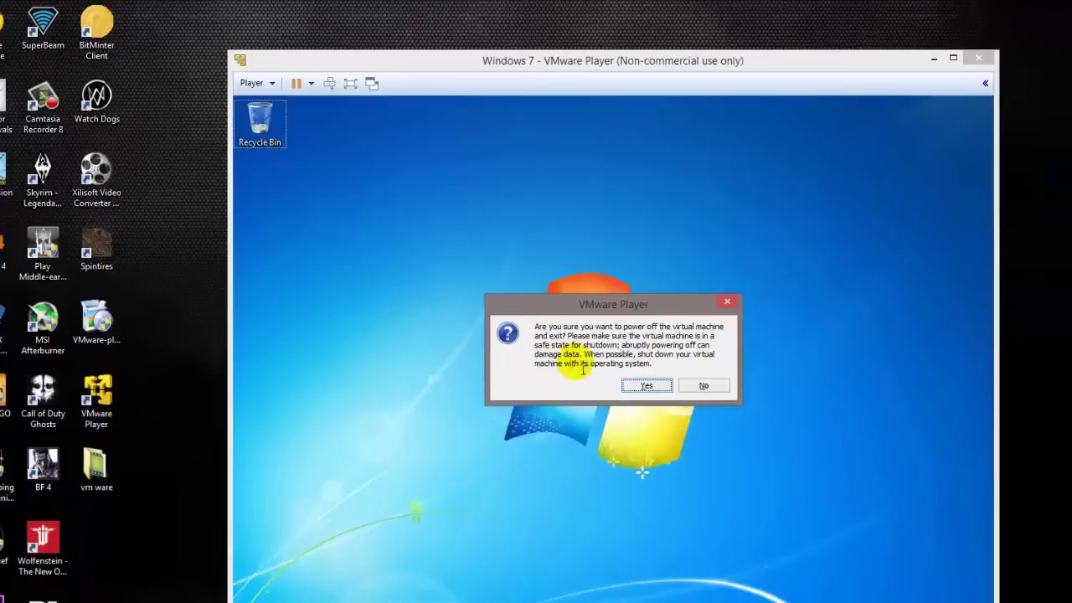
left_click(646, 384)
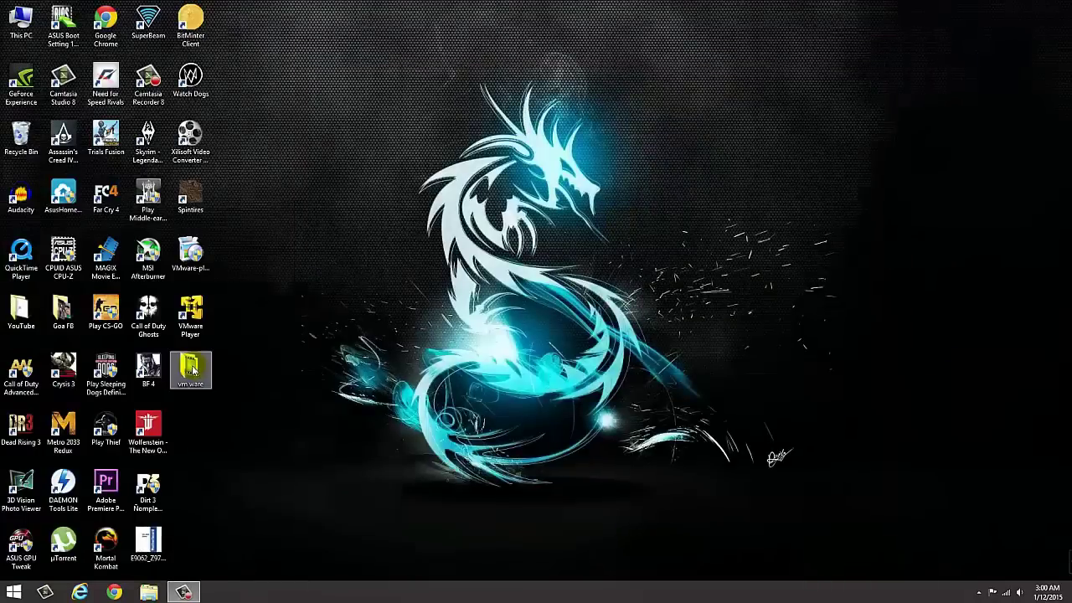
Relaunch VMware Player, move its window right, and return to the Home page.
double_click(191, 318)
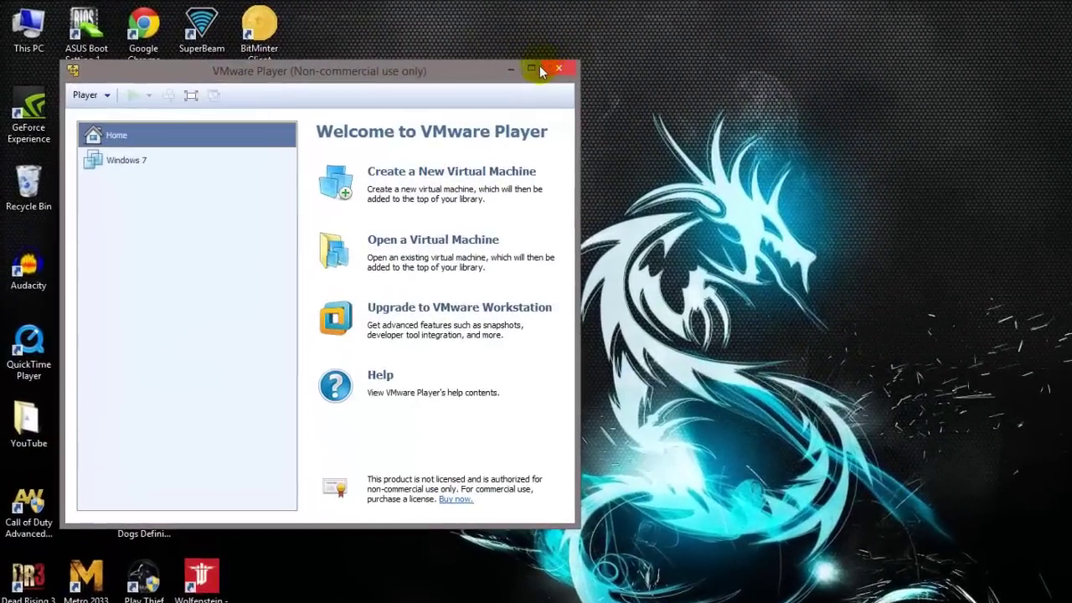
left_click_drag(478, 72, 848, 65)
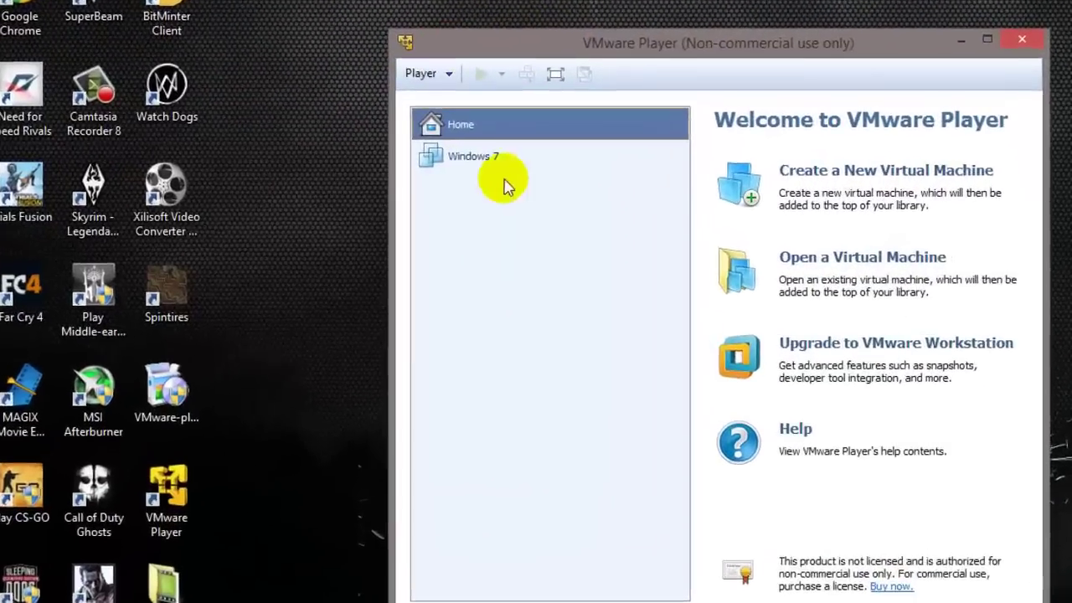
left_click(520, 154)
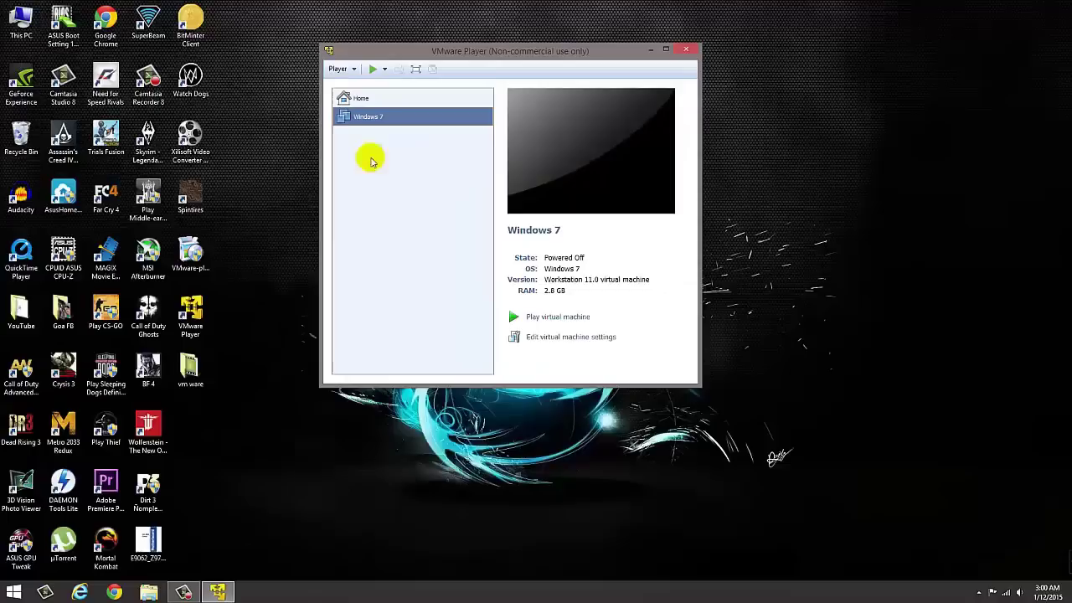
left_click(326, 88)
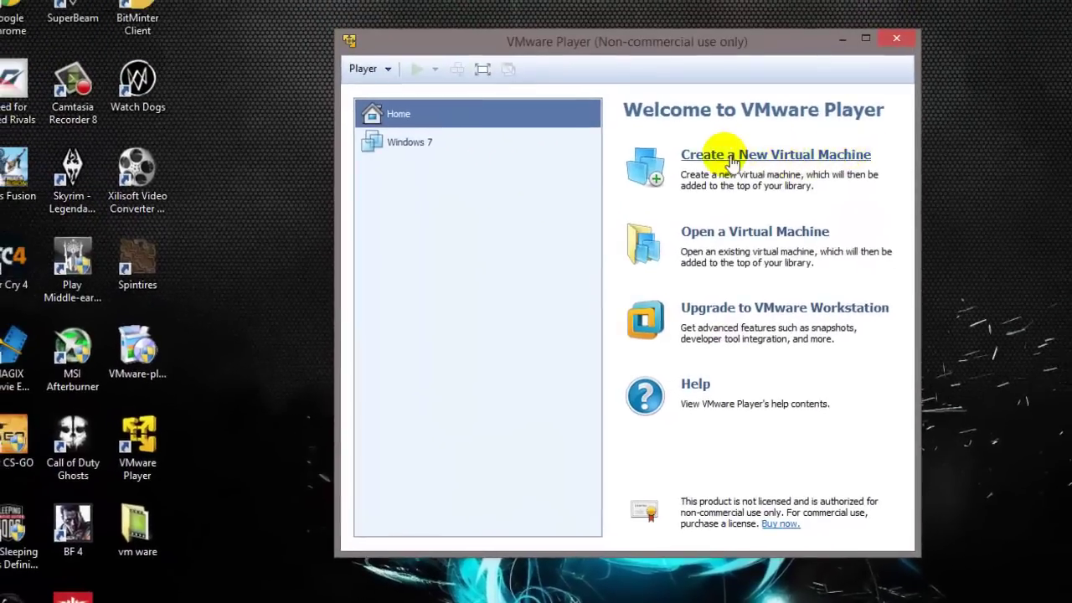
Start a new virtual machine using the kali-linux-1.0.9a-amd64.iso installer image.
left_click(731, 162)
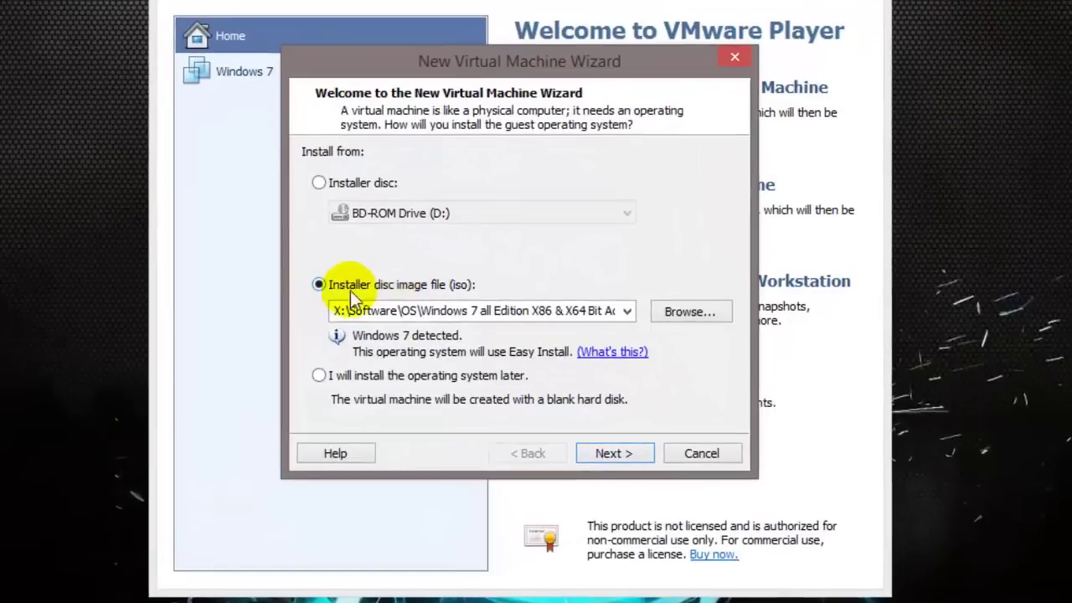
left_click(707, 312)
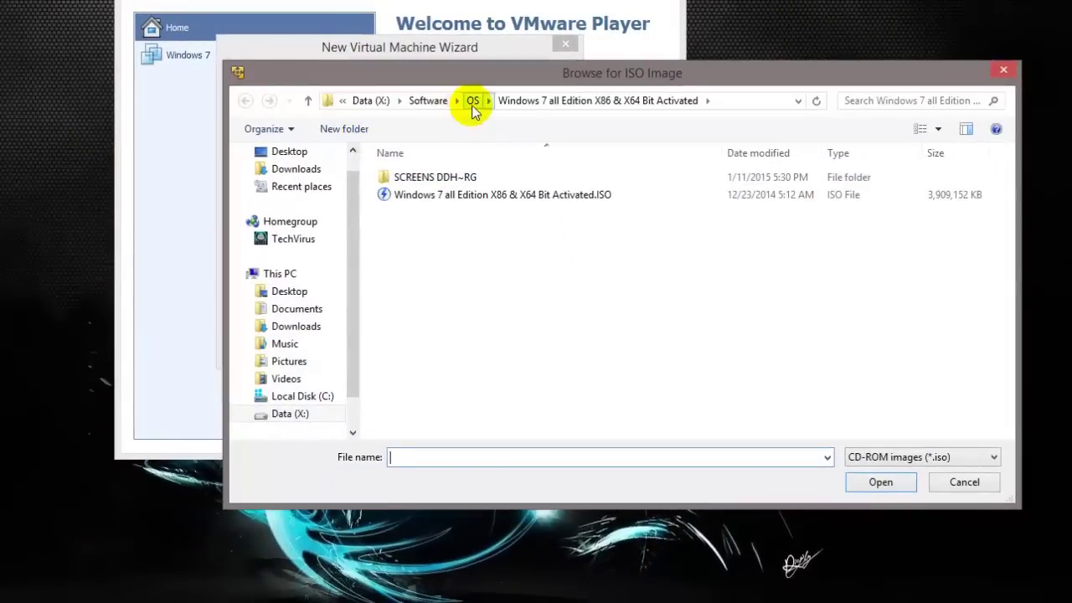
left_click(613, 131)
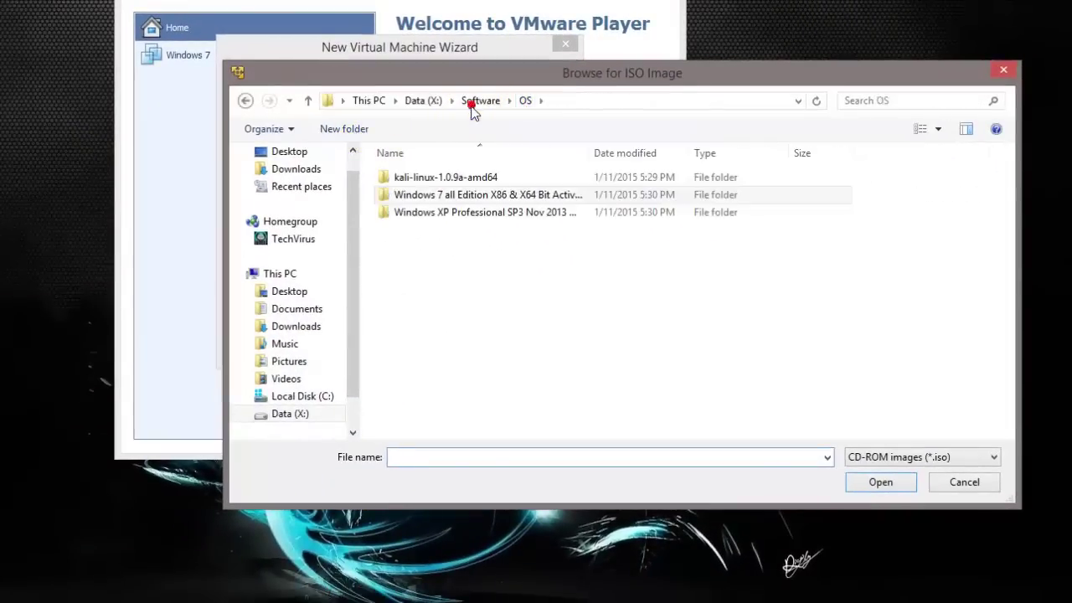
double_click(410, 177)
left_click(422, 181)
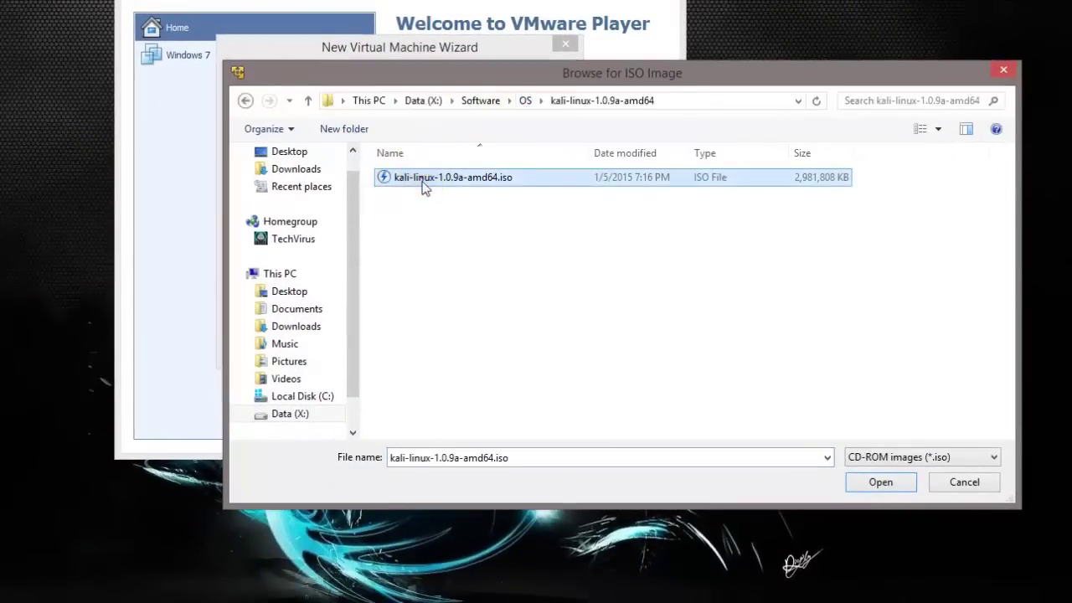
left_click(880, 482)
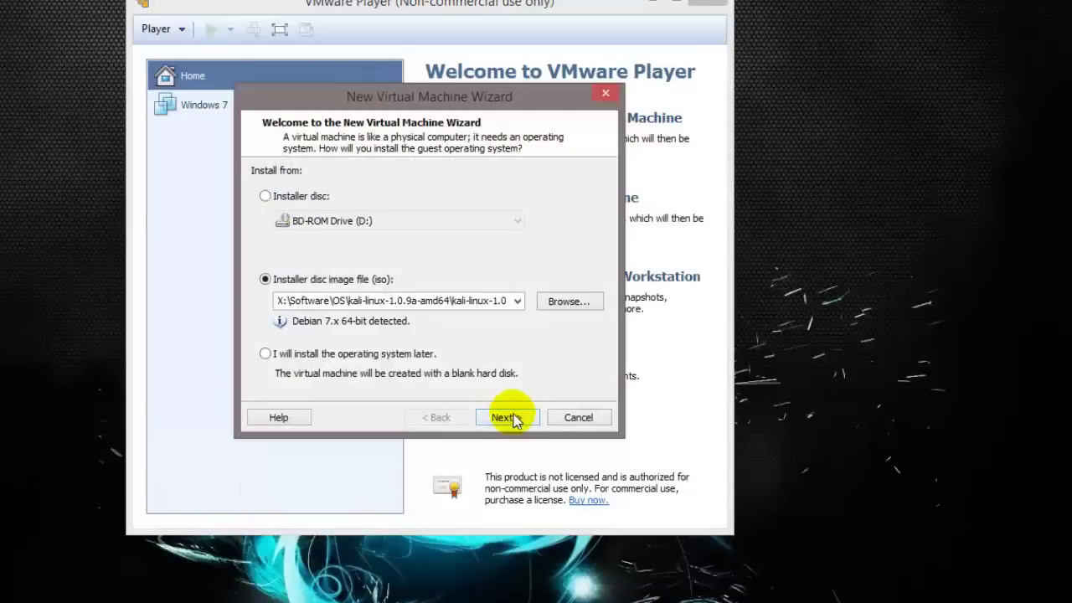
Name the machine Kali and store it in a new Linux VM folder on Data (X:).
left_click(506, 417)
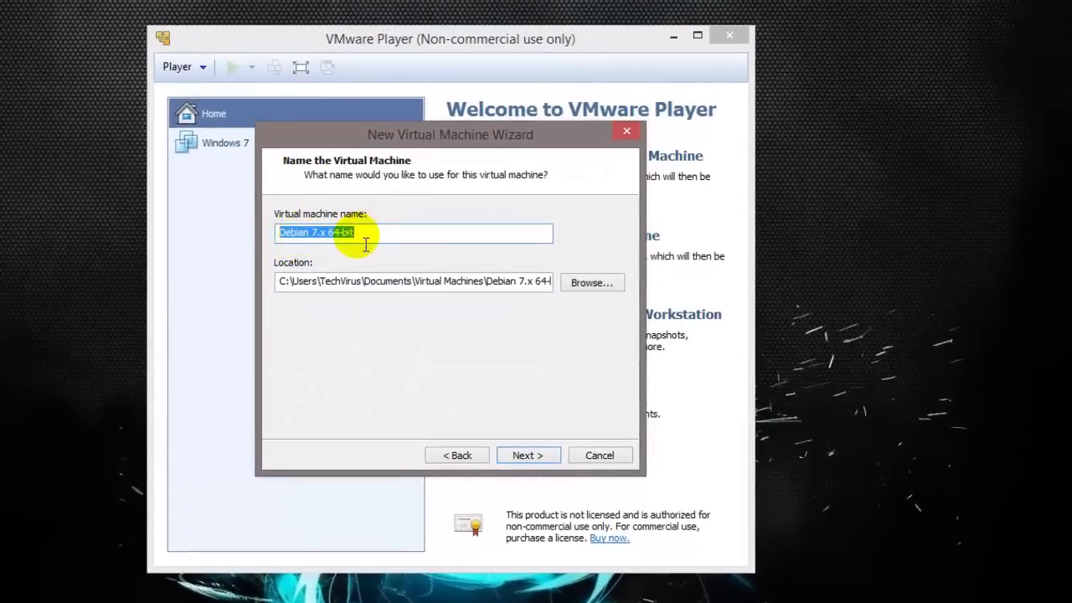
type("Kali")
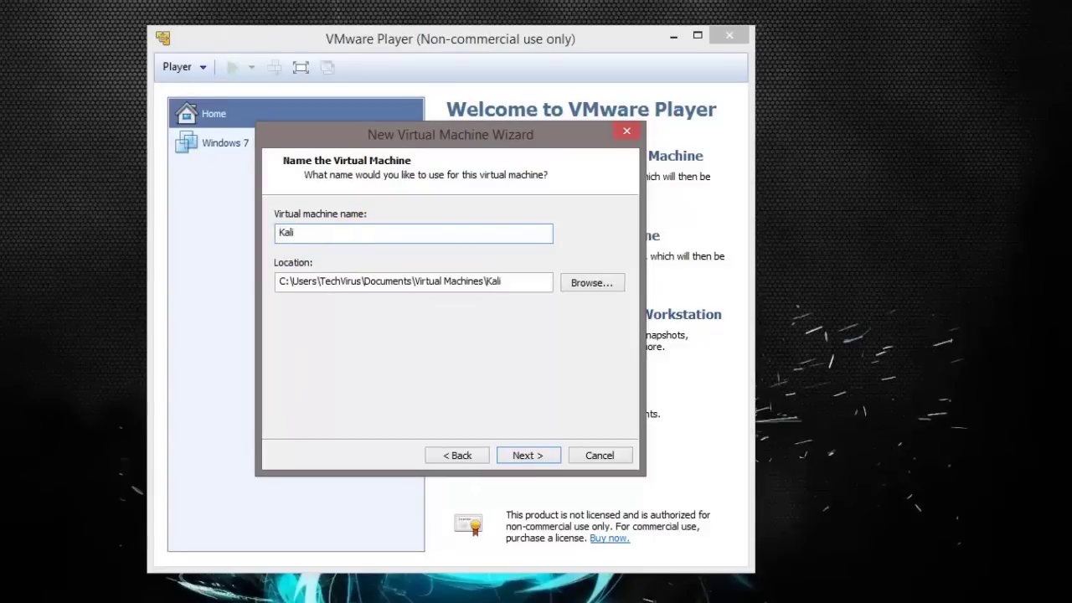
left_click(592, 287)
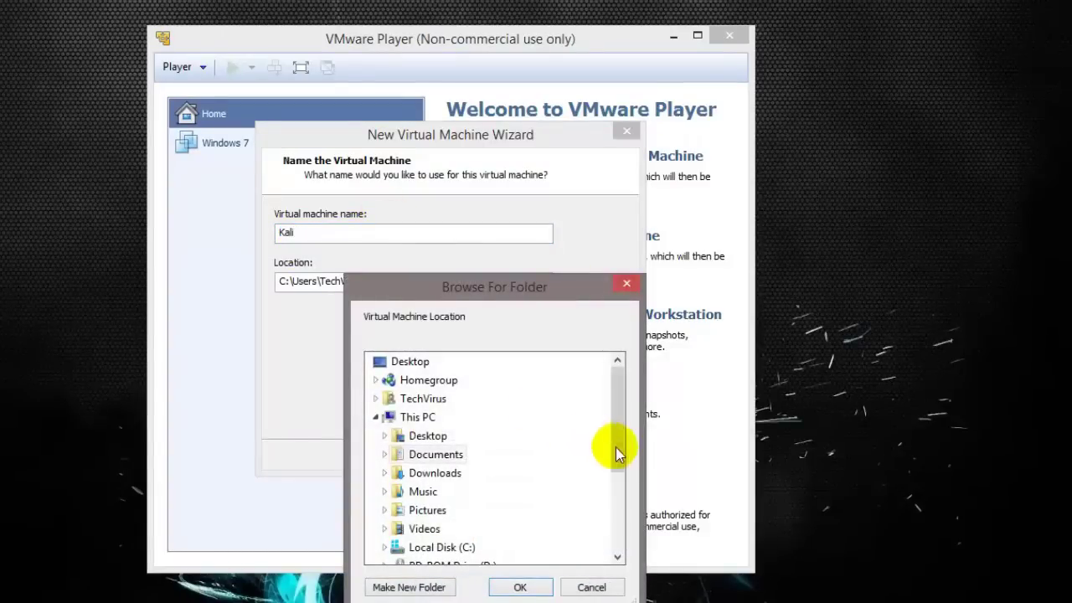
scroll(616, 452, "down", 5)
double_click(400, 453)
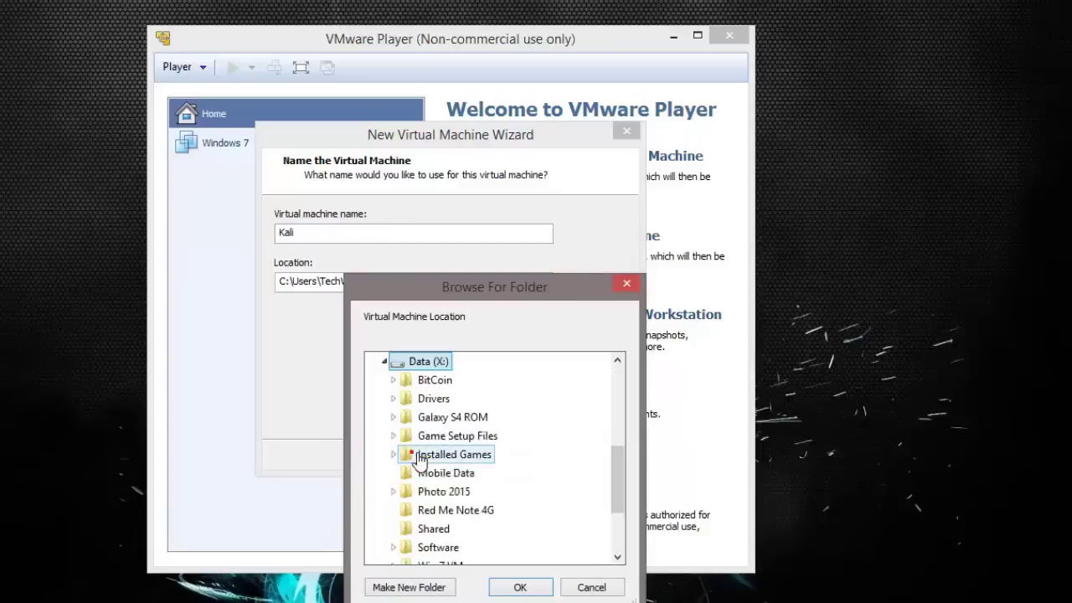
scroll(617, 497, "down", 2)
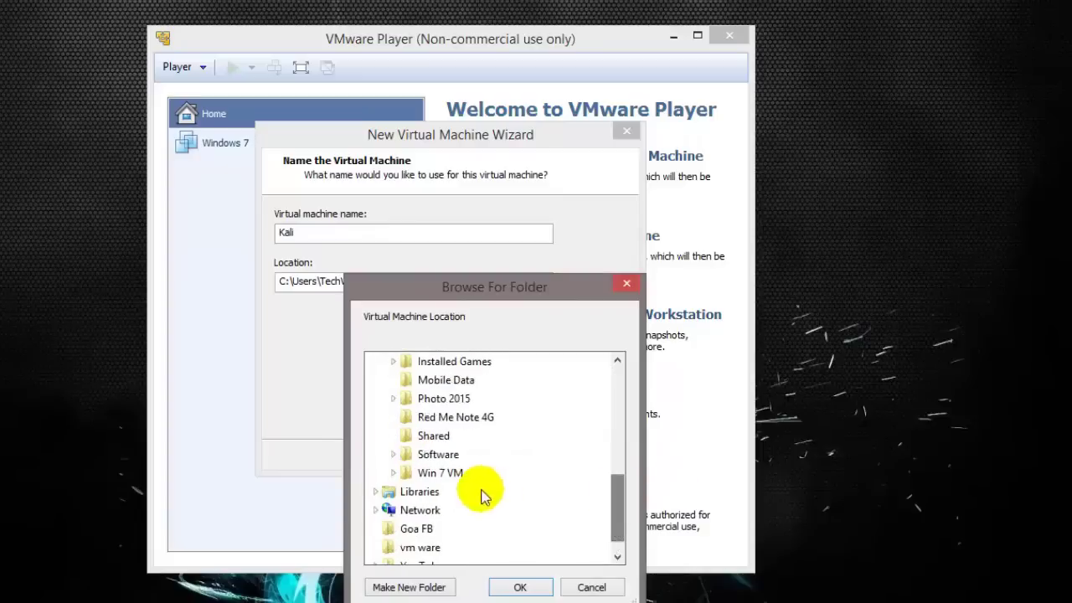
left_click(392, 587)
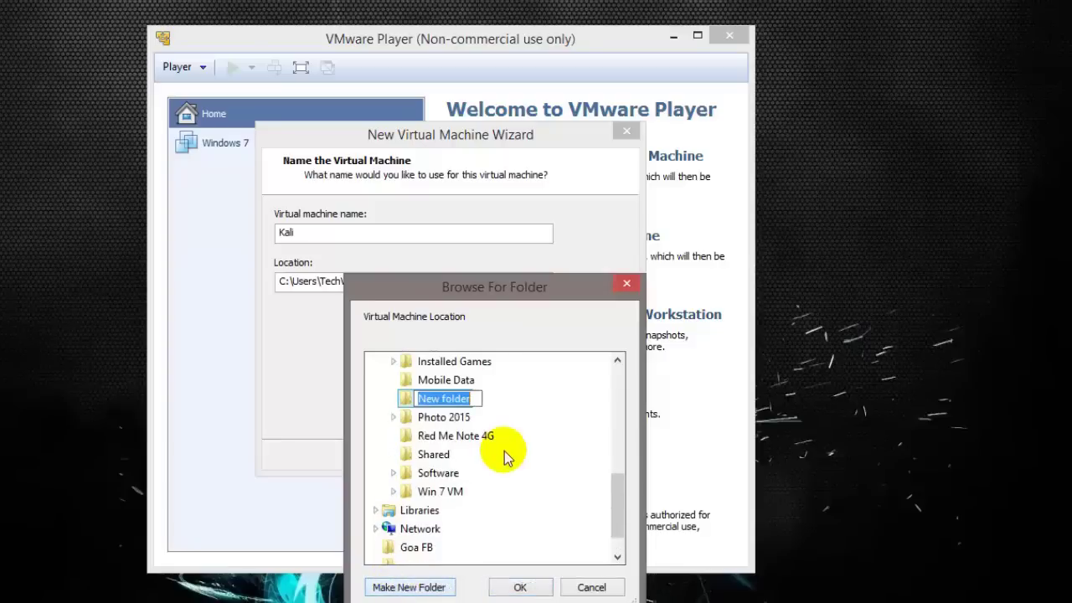
type("Linux")
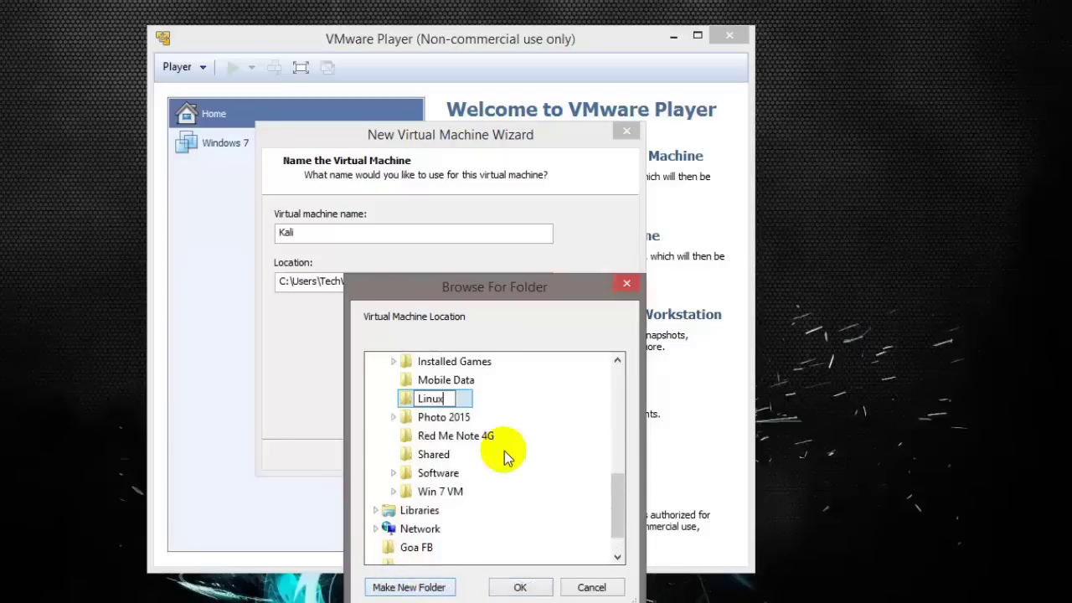
type("M")
key("Return")
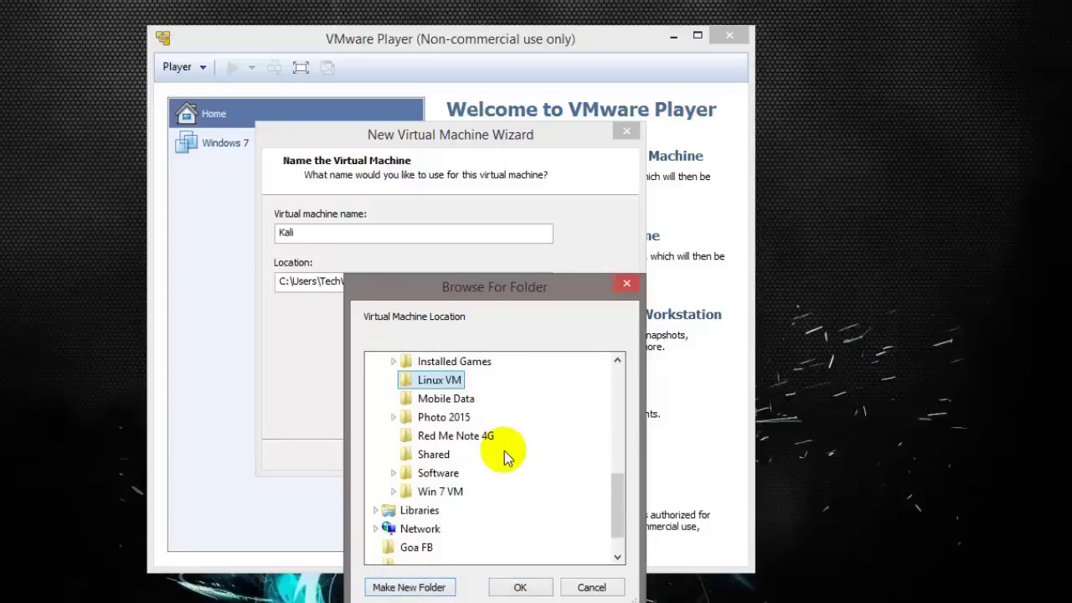
key("Return")
left_click(527, 455)
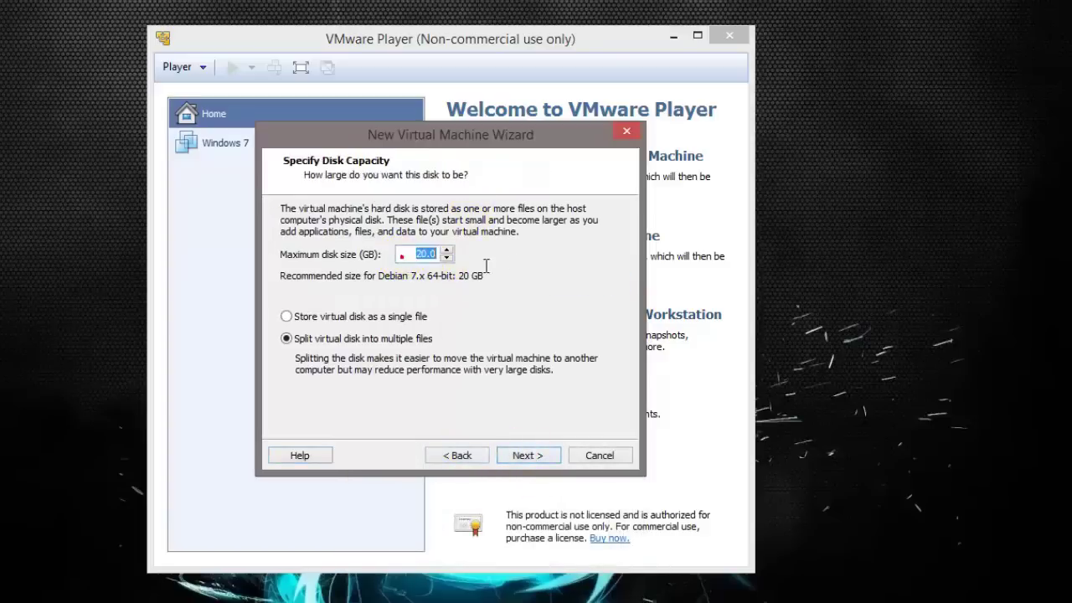
Set the Kali disk to 10 GB stored as a single file.
double_click(406, 254)
type("10")
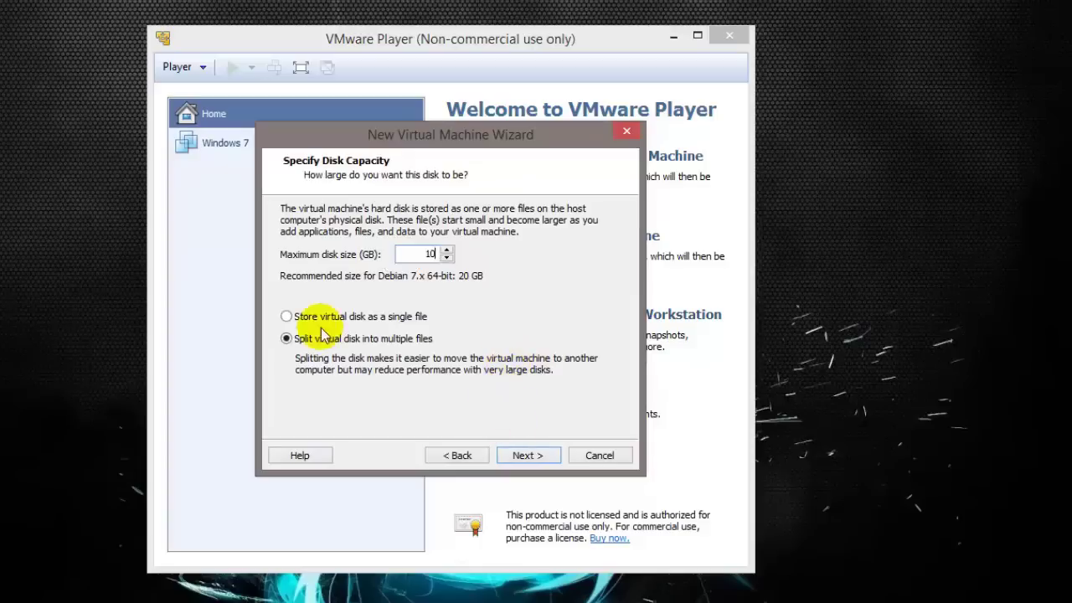
left_click(303, 317)
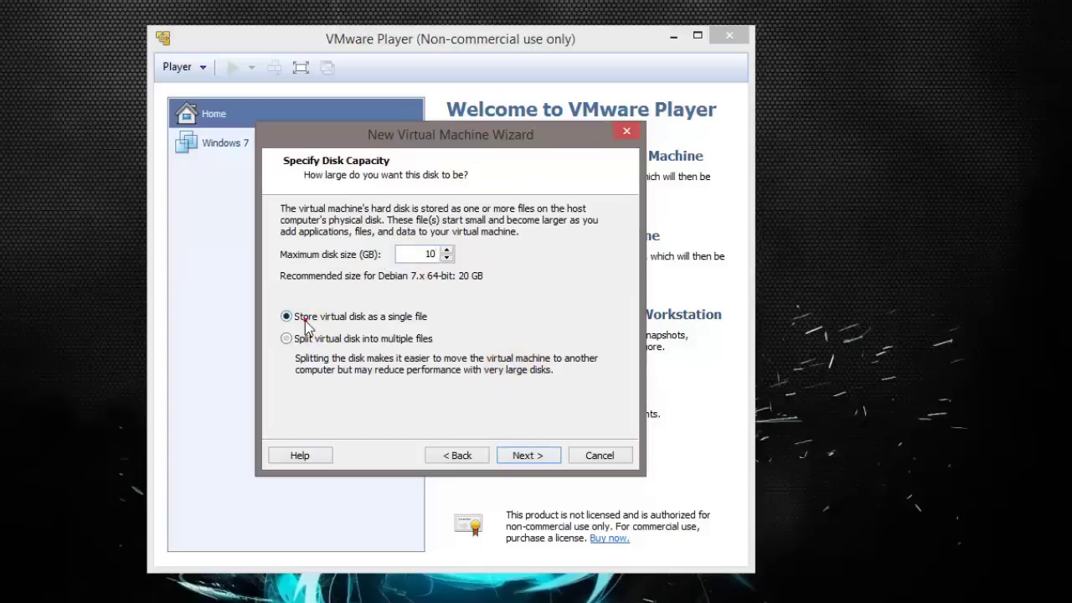
left_click(534, 455)
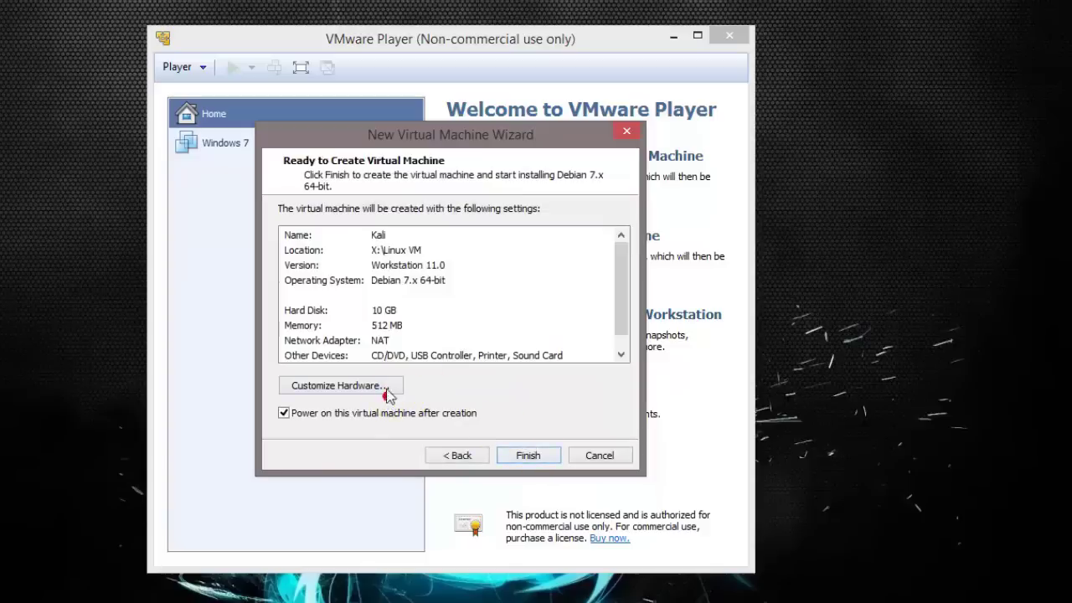
Give the machine 2352 MB memory and 2 processor cores, then finish creating it.
left_click(384, 387)
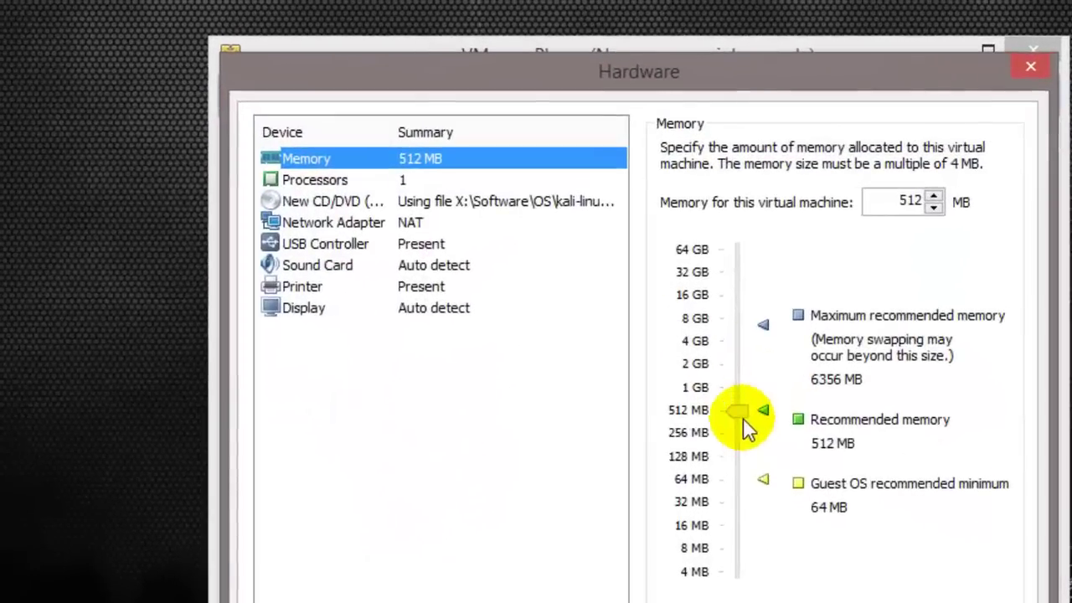
left_click_drag(743, 418, 735, 361)
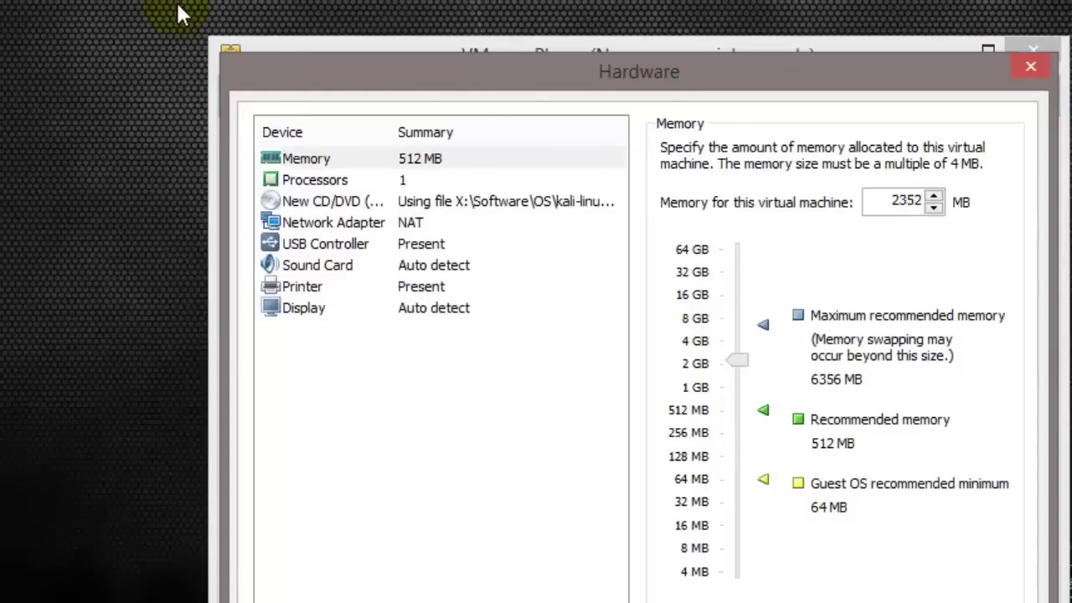
left_click(428, 175)
left_click(923, 151)
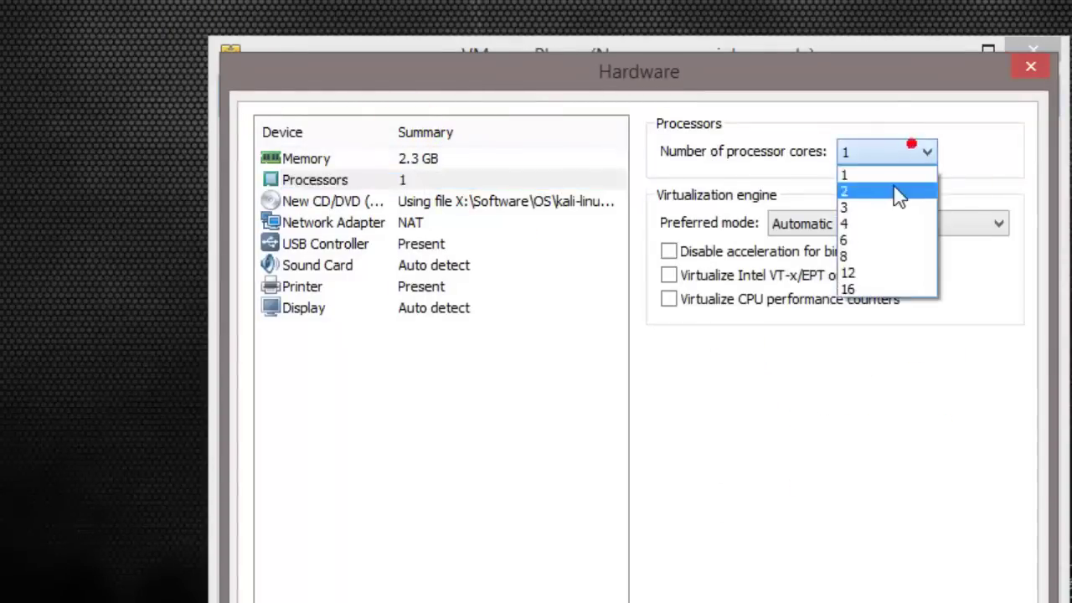
left_click(897, 189)
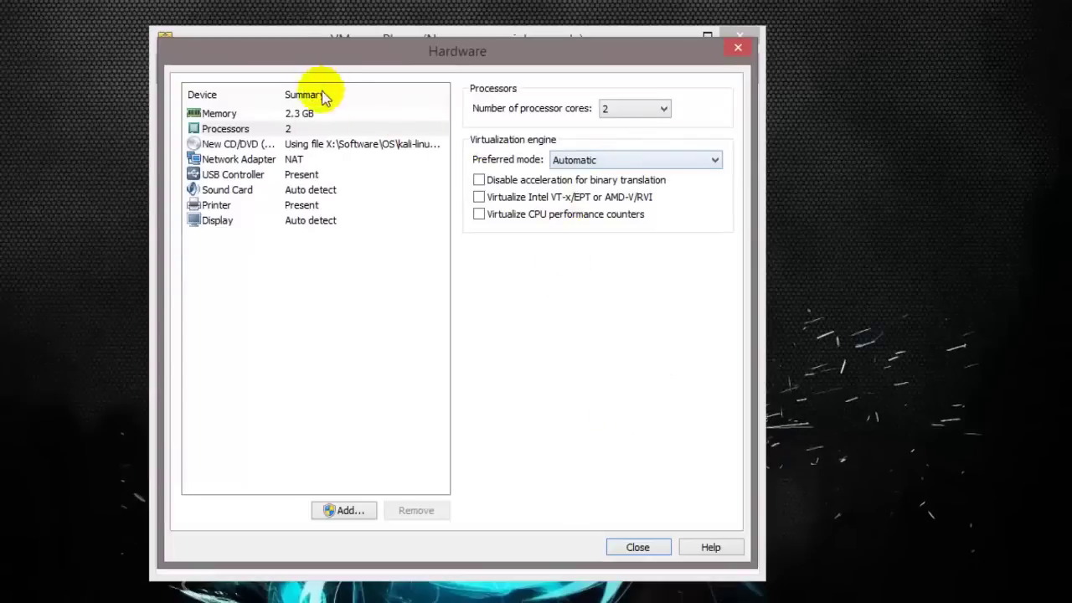
left_click(634, 547)
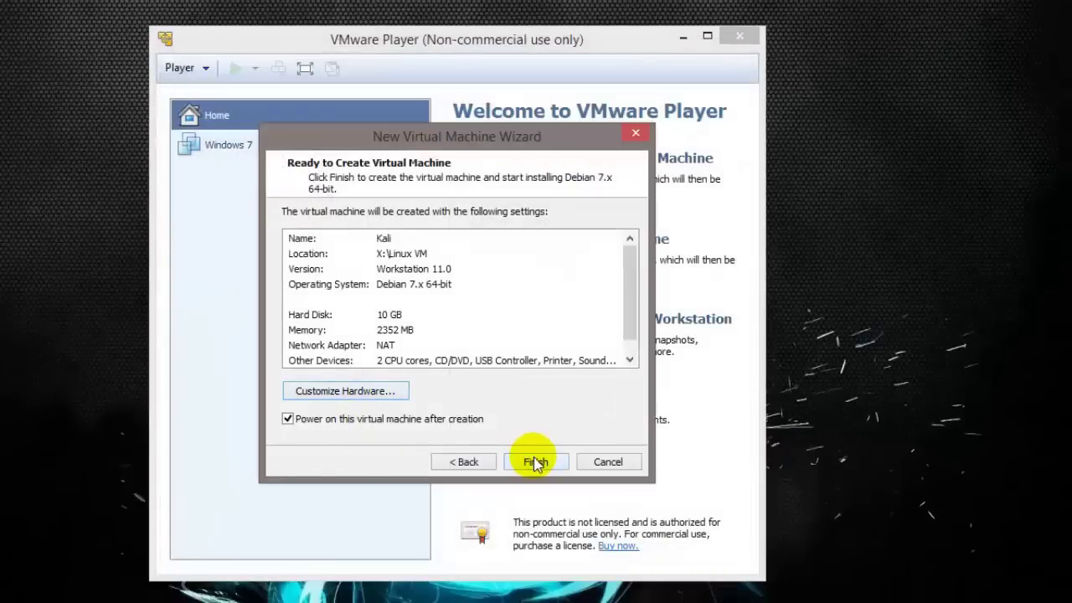
left_click(536, 462)
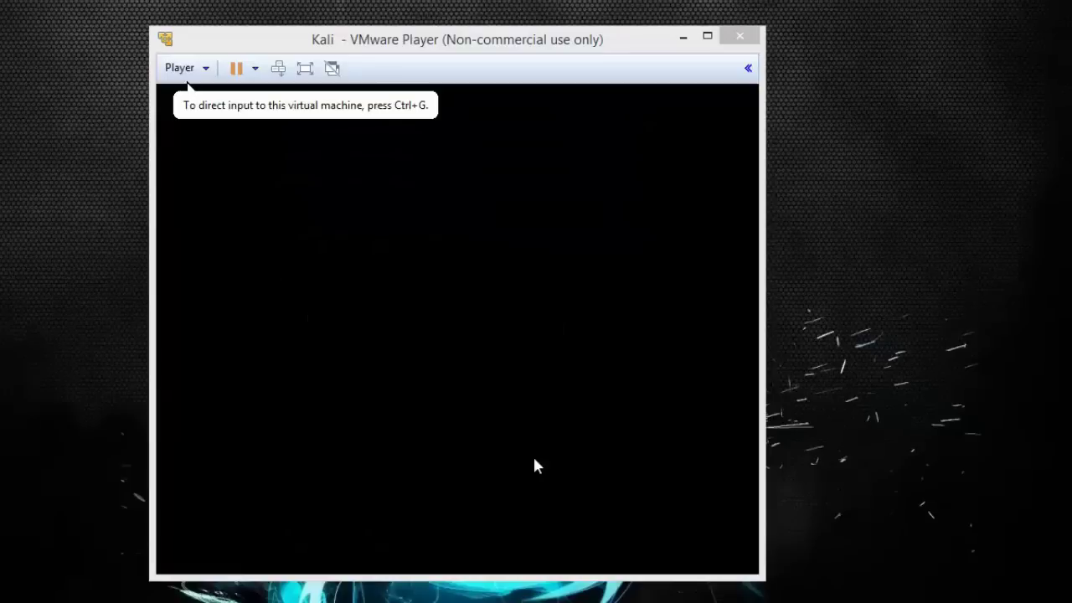
Dismiss the removable devices notice, start the offered software update, and drag its notice aside.
left_click(573, 406)
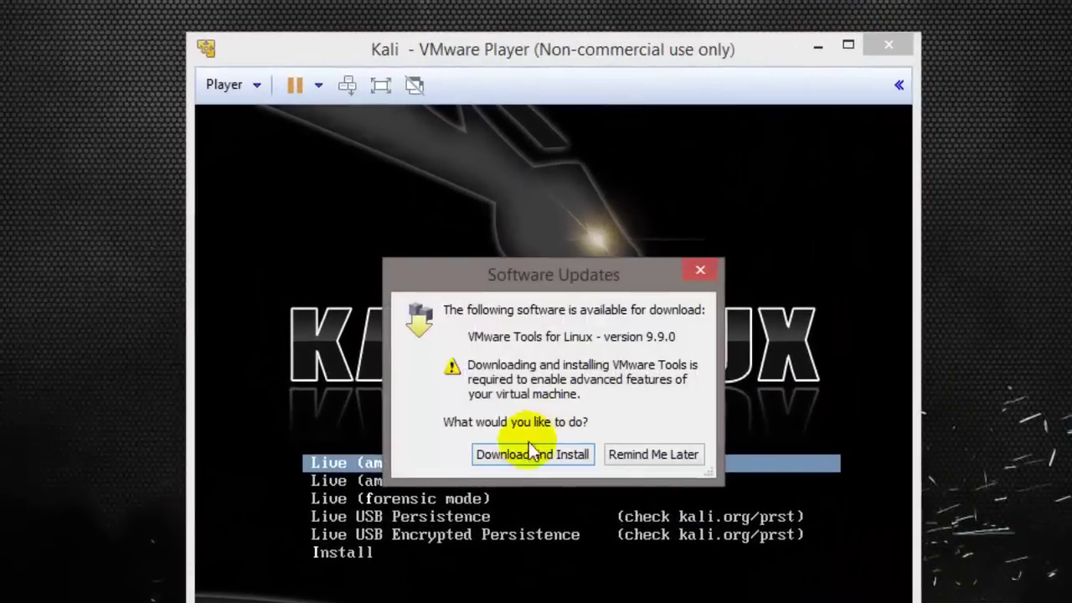
left_click(507, 454)
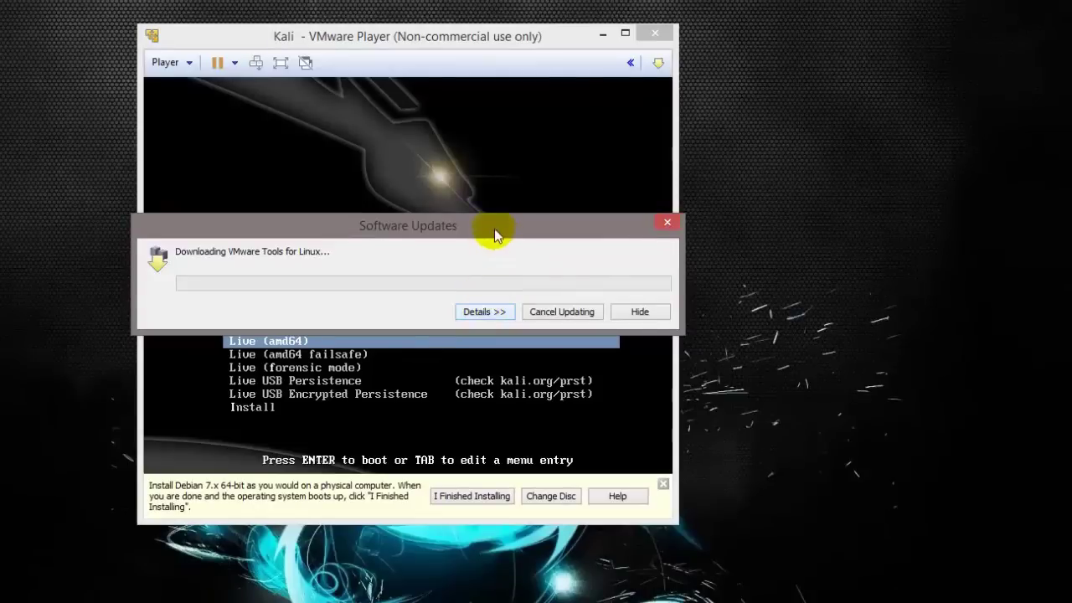
left_click_drag(494, 235, 1064, 92)
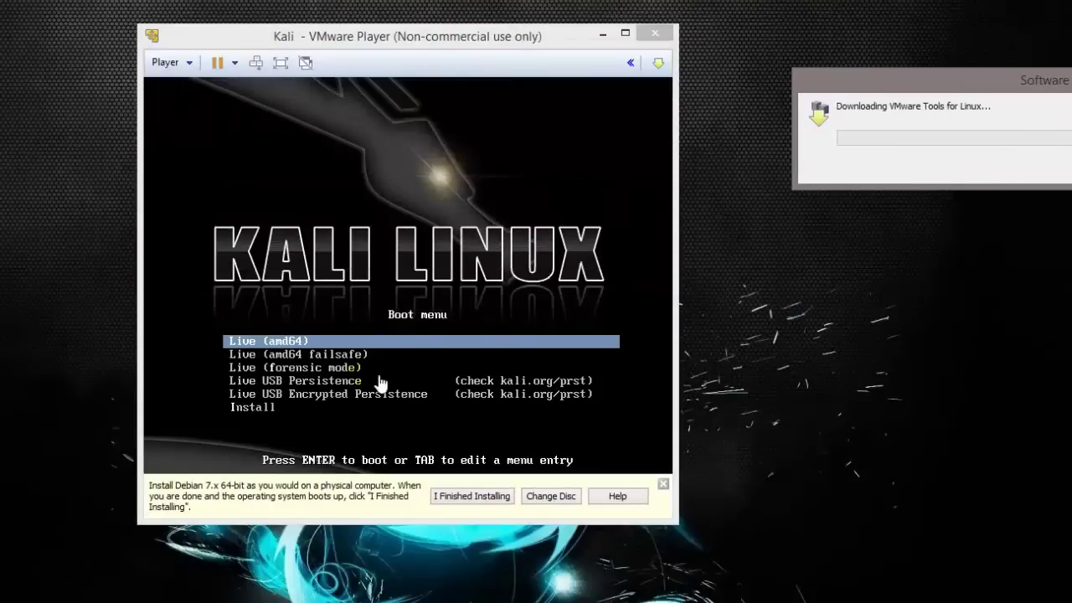
Select Install in the Kali boot menu and boot it.
left_click(251, 335)
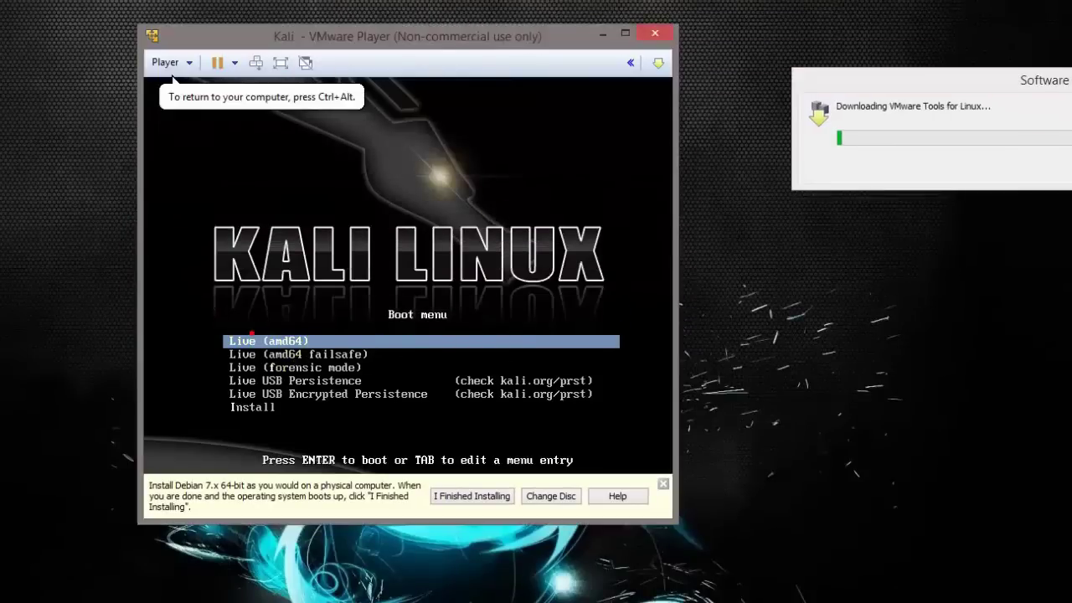
key("Down")
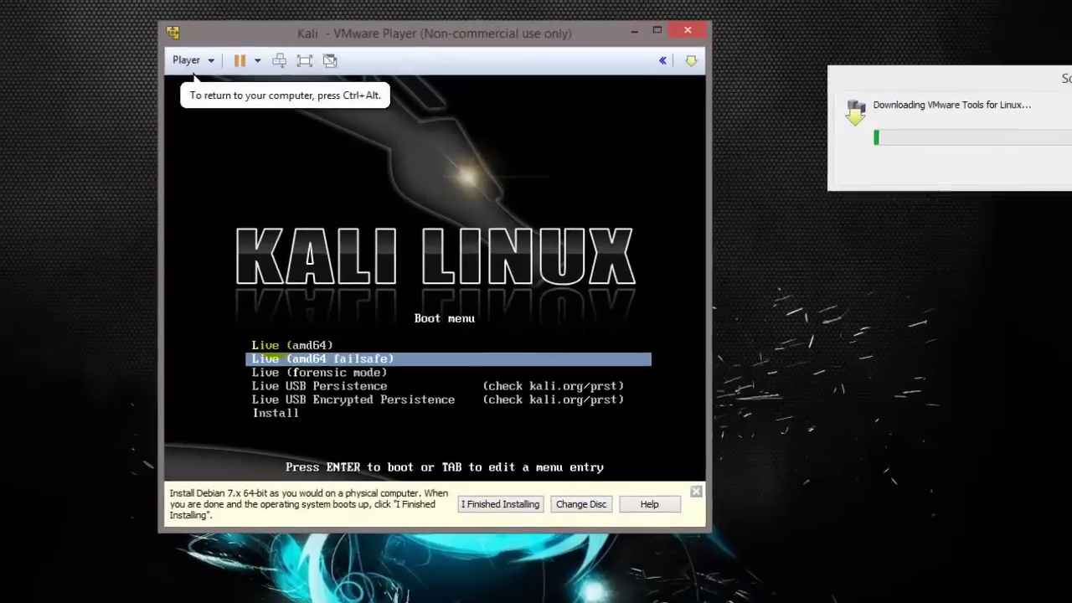
key("Down")
key("Down")
key("Down")
key("Up")
key("Up")
key("Up")
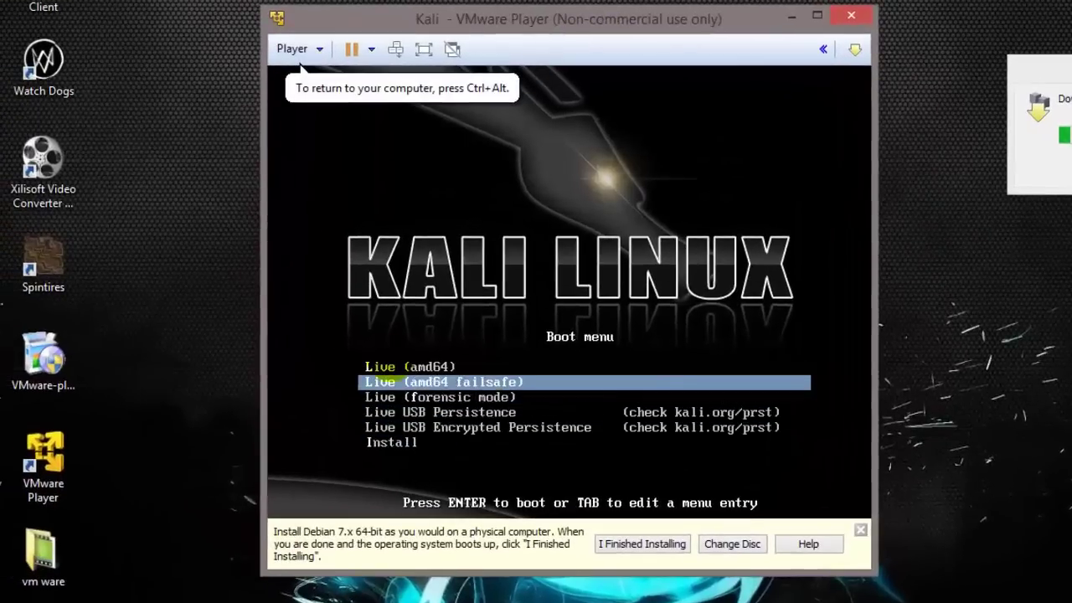
key("Down")
key("Up")
key("Up")
key("Down")
key("Down")
key("Down")
key("Down")
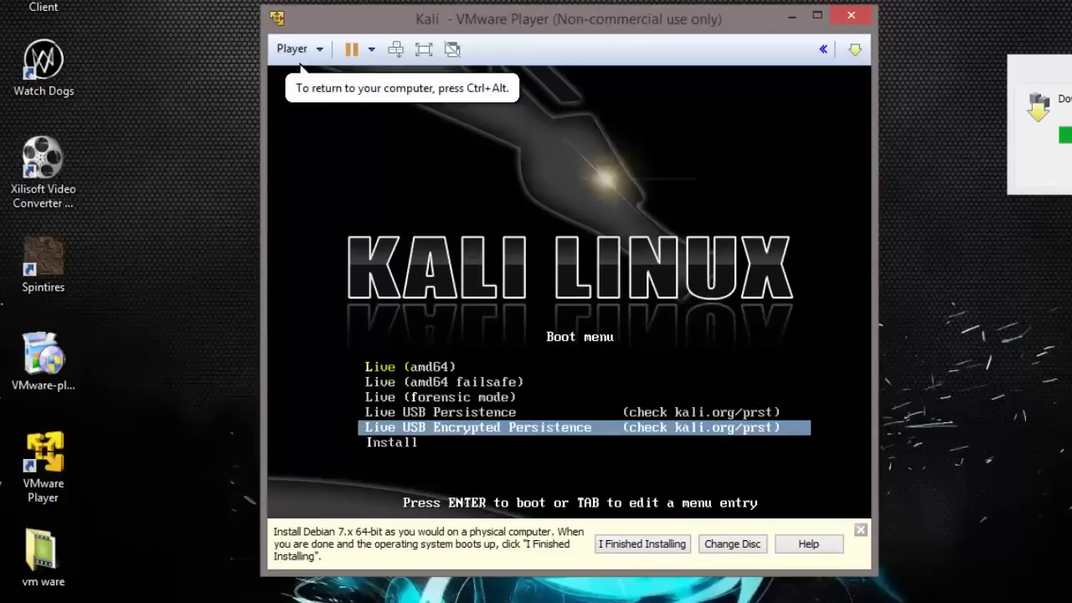
key("Up")
key("Up")
key("Up")
key("Down")
key("Down")
key("Down")
key("Down")
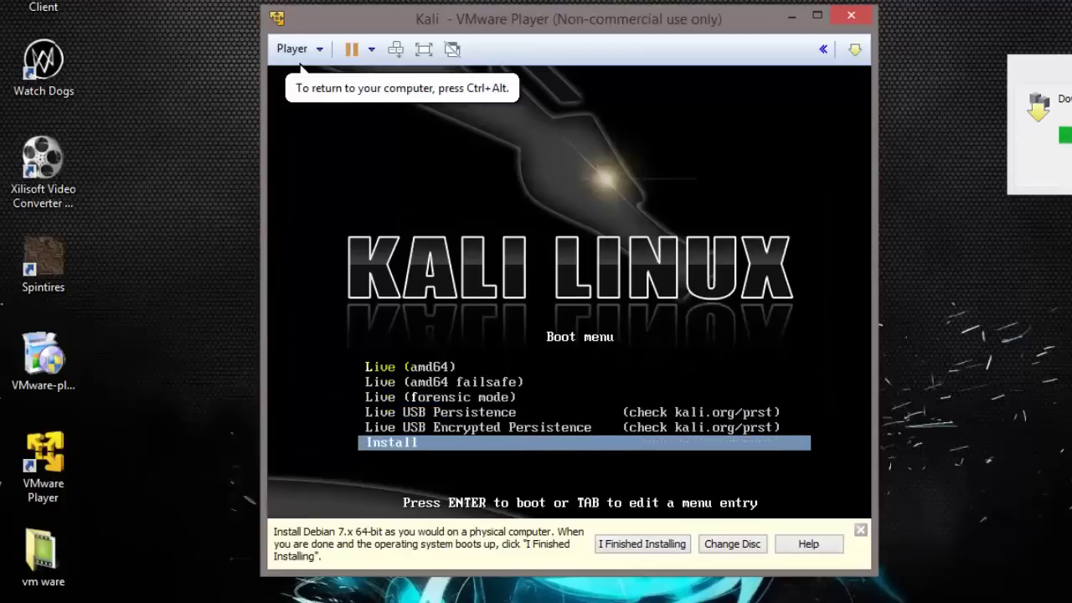
key("Return")
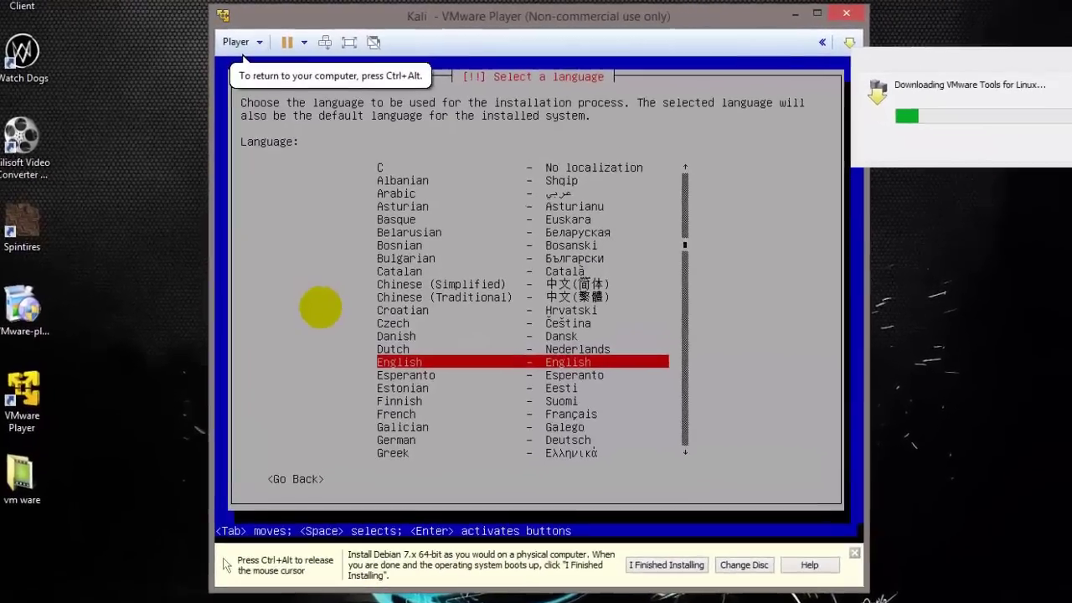
Accept English and United States, and replace hostname kali with a custom hostname.
key("Return")
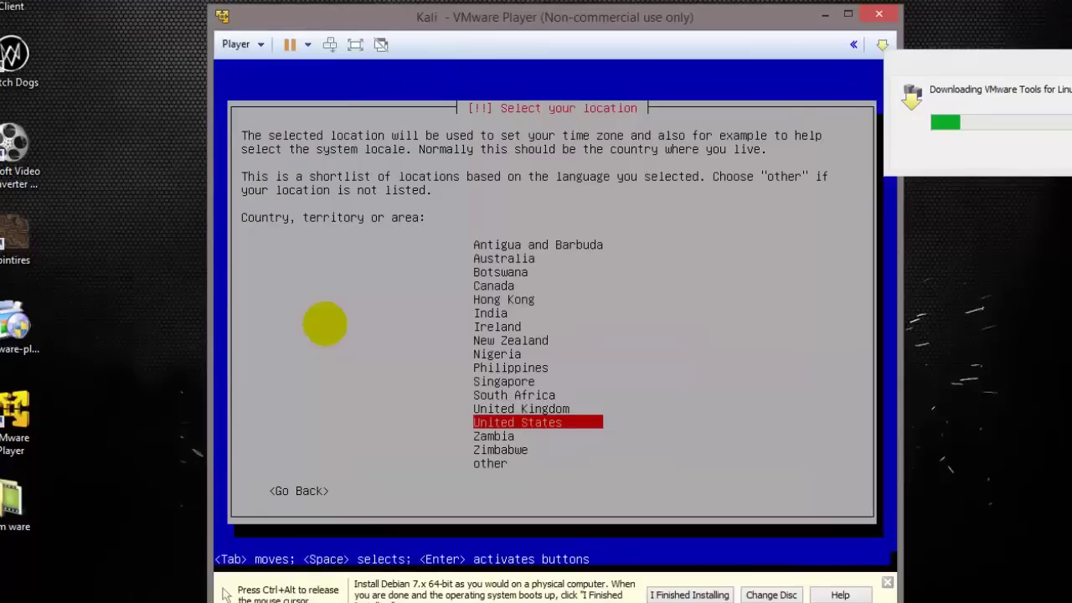
key("Return")
key("Return")
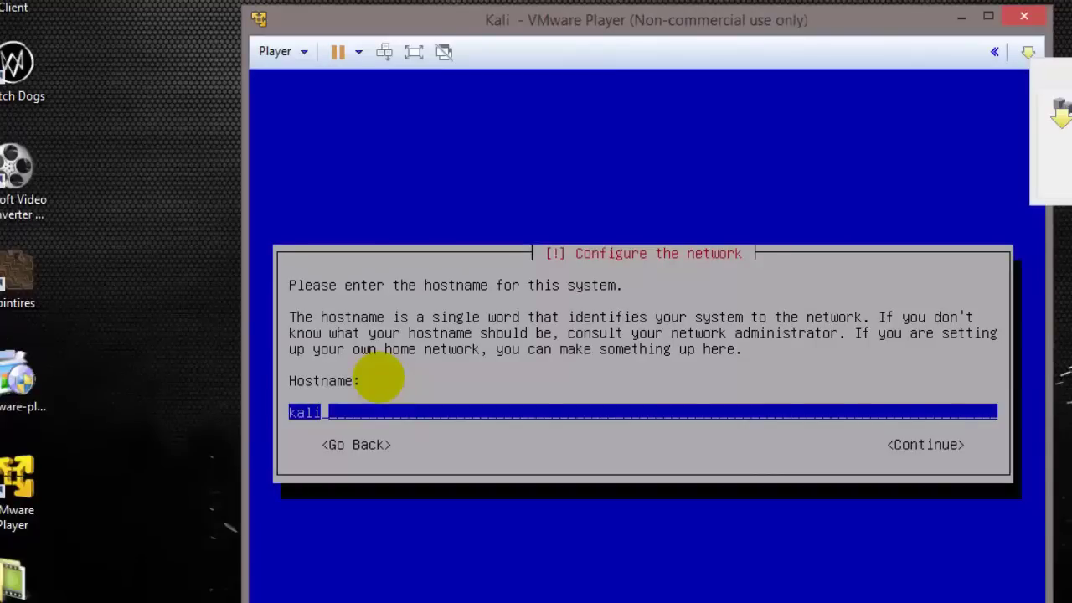
key("BackSpace")
key("BackSpace")
key("BackSpace")
key("BackSpace")
type("Abhi")
key("Return")
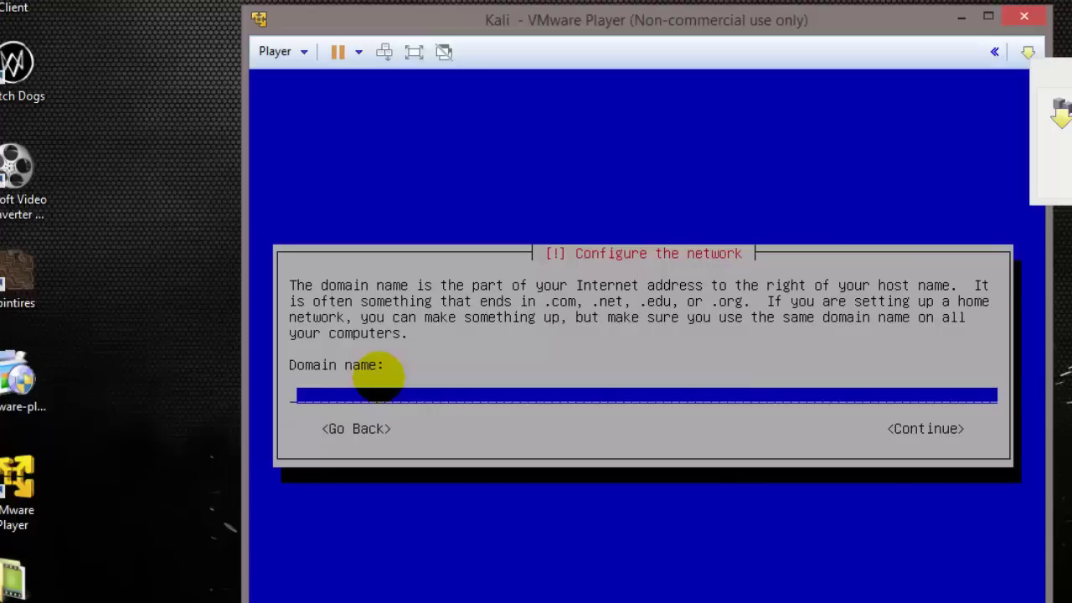
Set the domain name to Abc, then enter and re-enter the root password.
type("Abc")
key("Return")
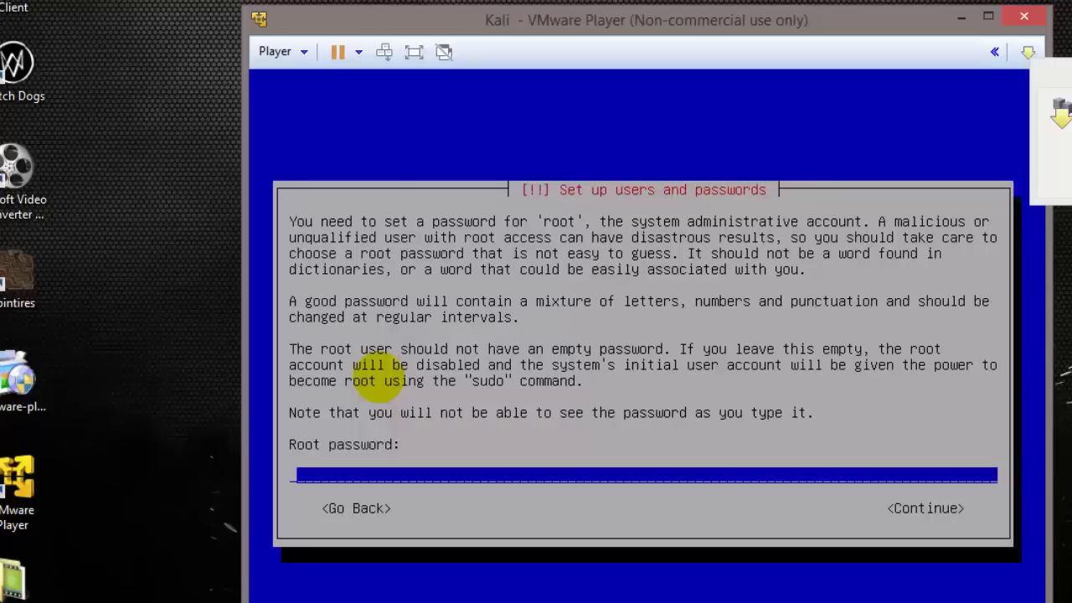
type("******")
key("Return")
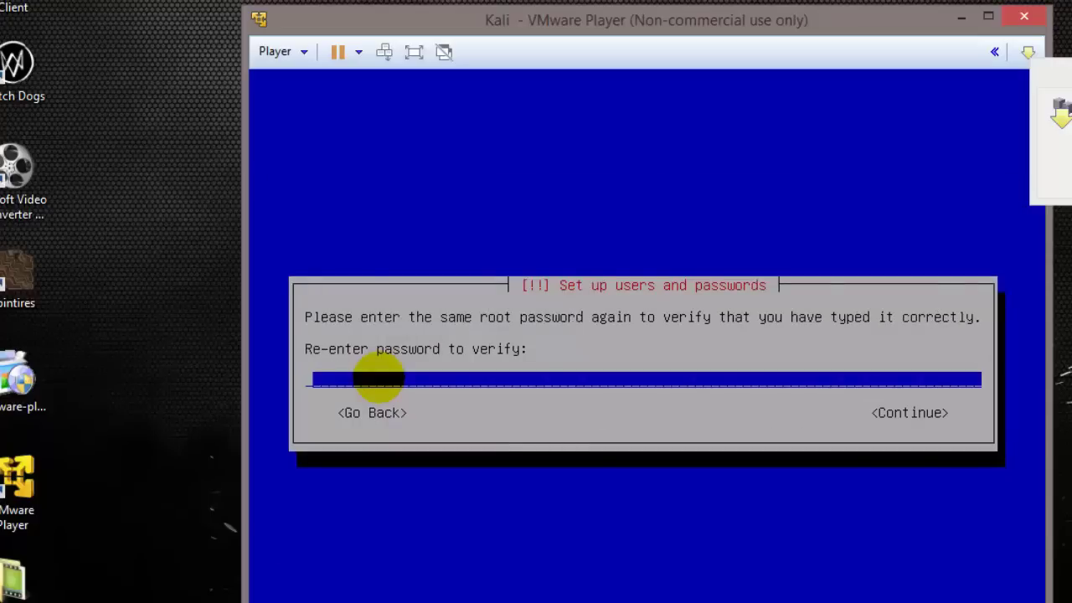
type("******")
key("Return")
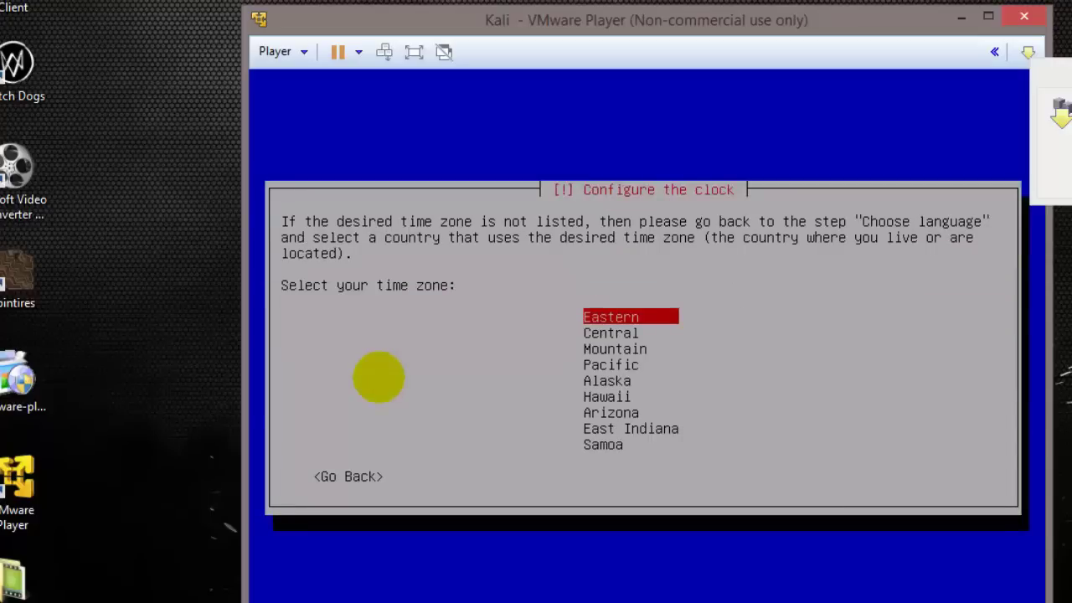
Choose a time zone in the Configure the clock list and confirm it.
key("Down")
key("Down")
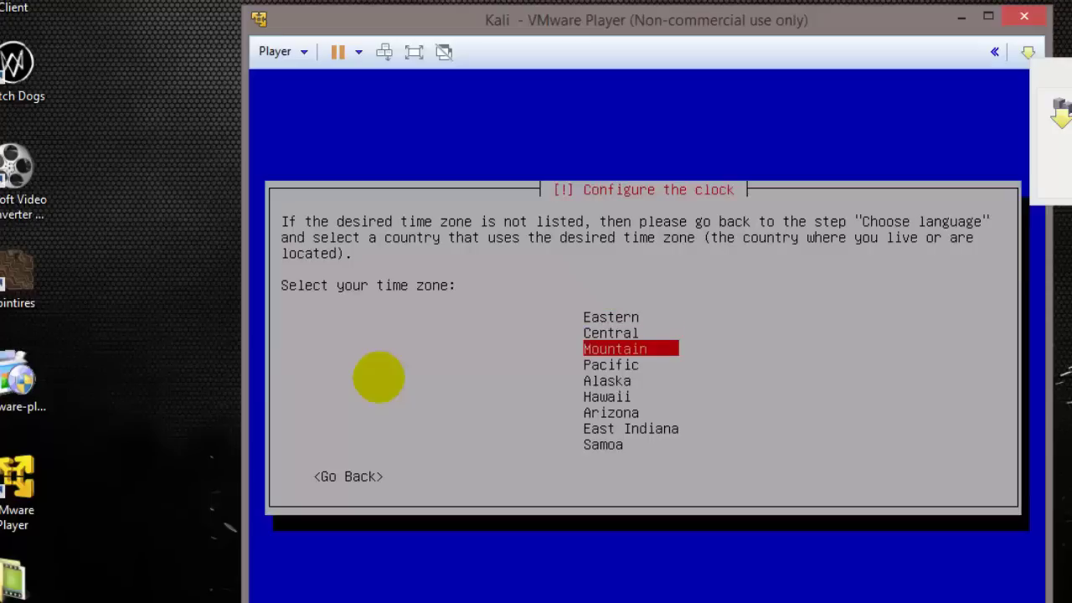
key("Up")
key("Up")
key("Return")
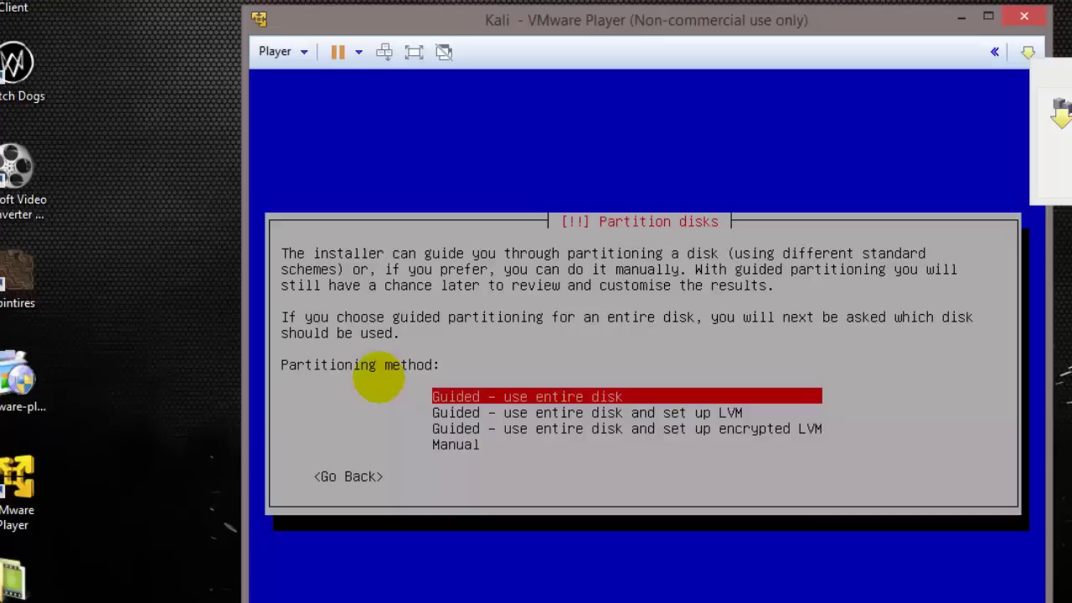
Guided-partition the 10.7 GB disk with all files in one partition and write changes (Yes).
key("Return")
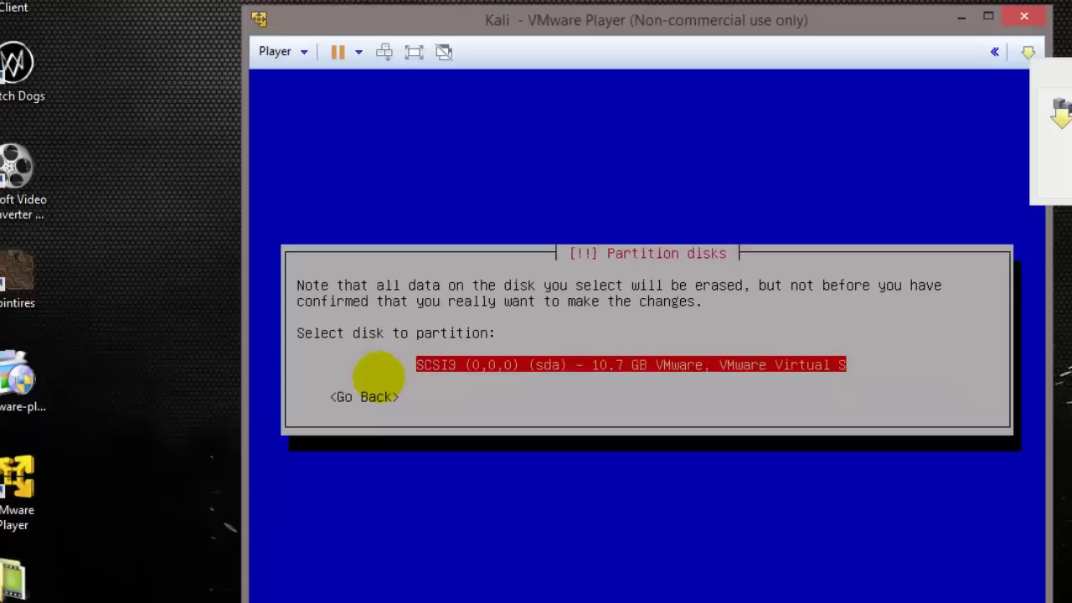
key("Return")
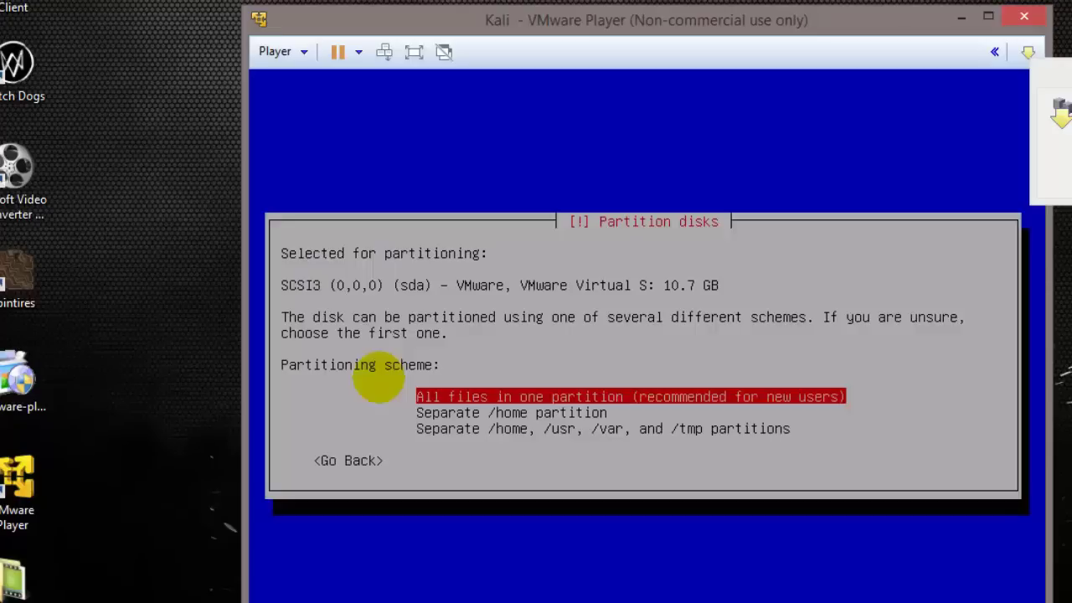
key("Return")
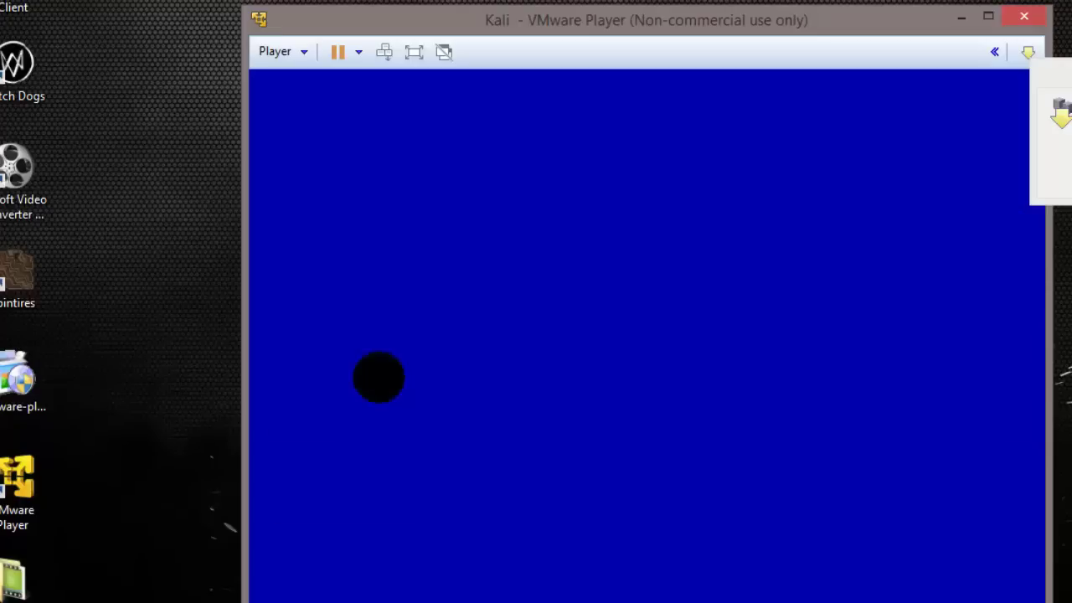
key("Return")
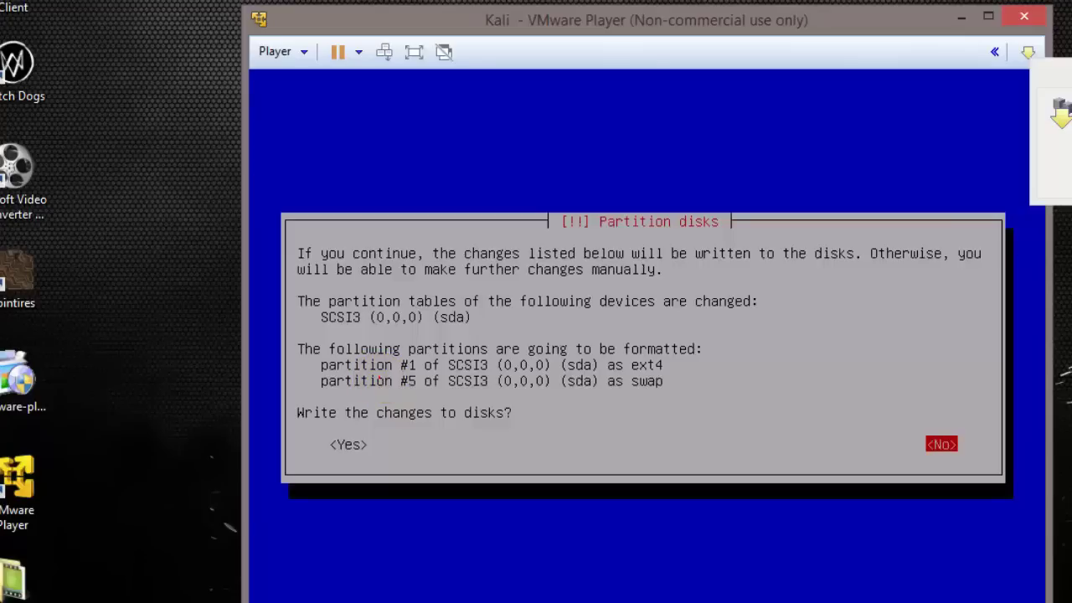
left_click(379, 377)
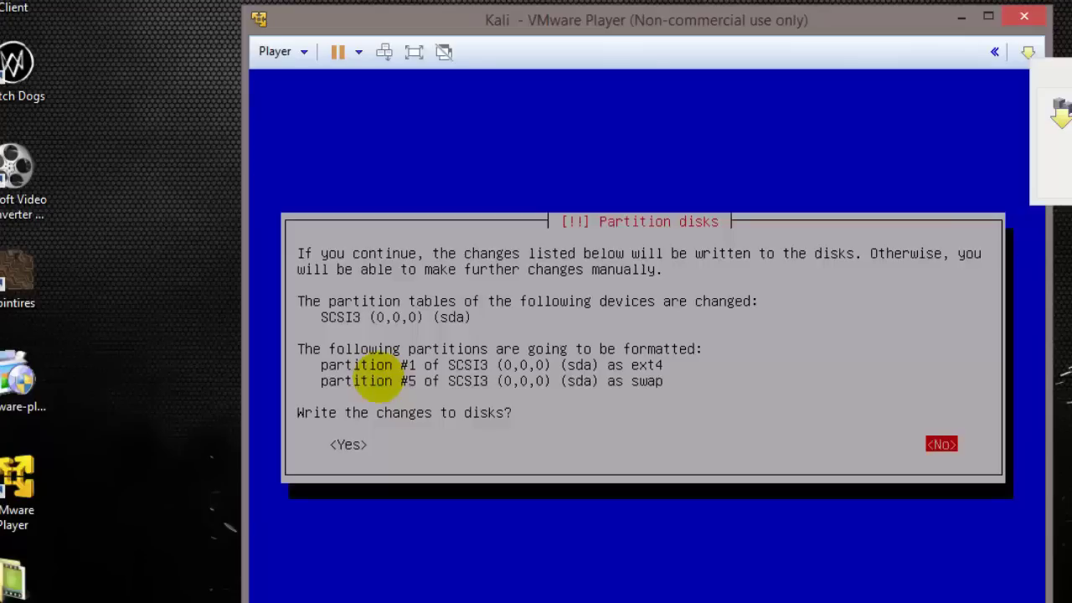
key("Left")
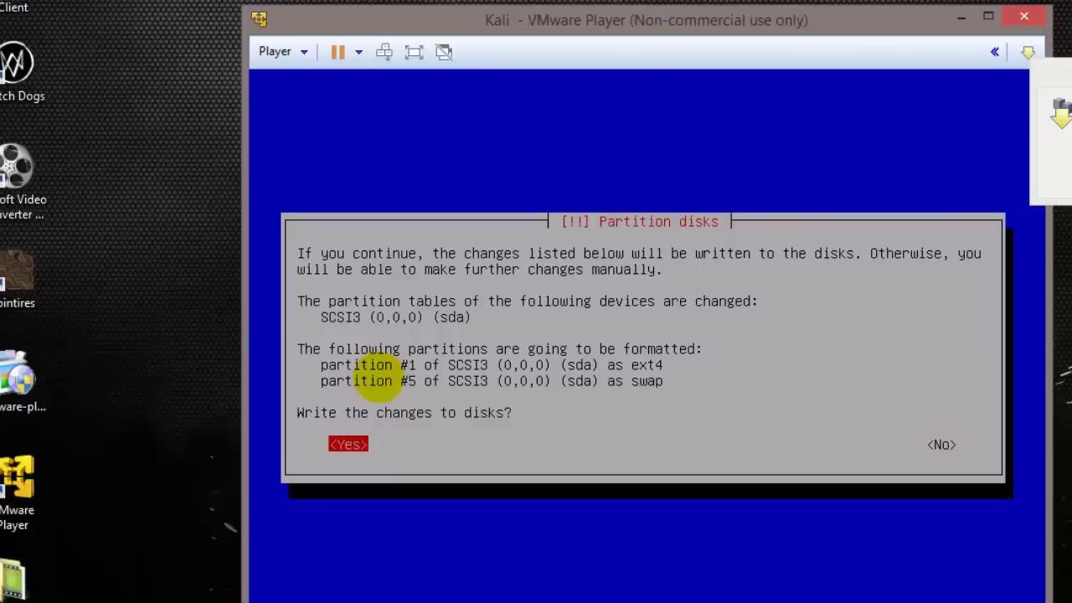
key("Return")
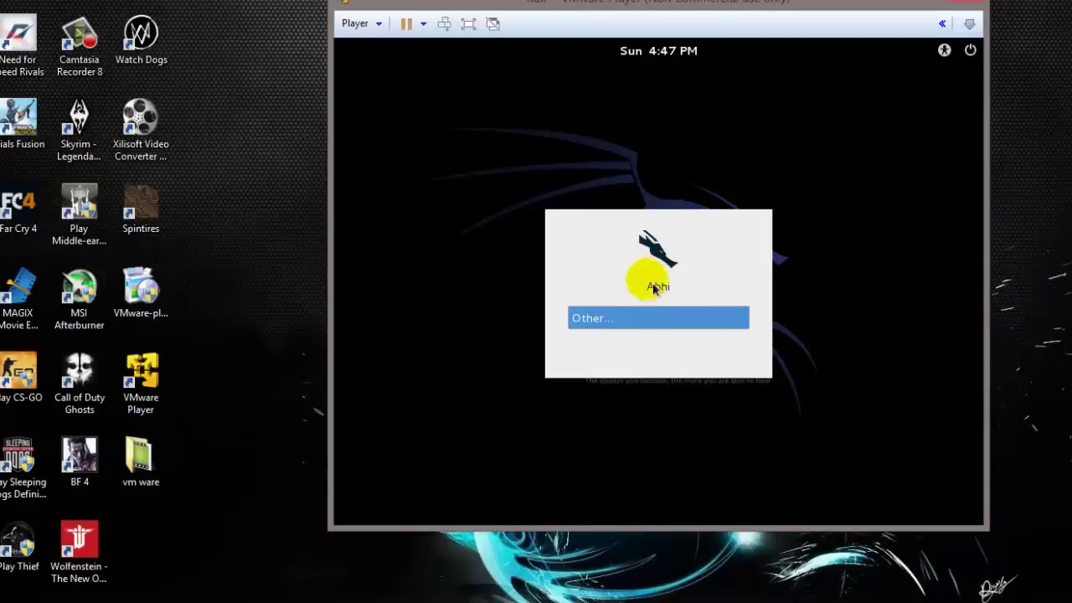
Sign in through Other... with username root and the root password.
left_click(598, 324)
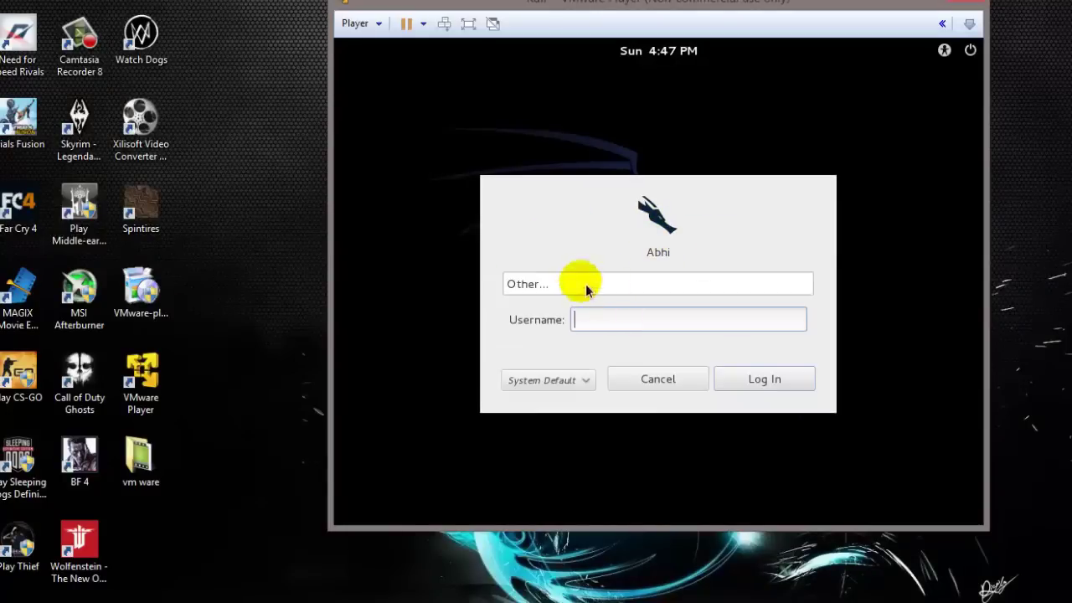
left_click(600, 311)
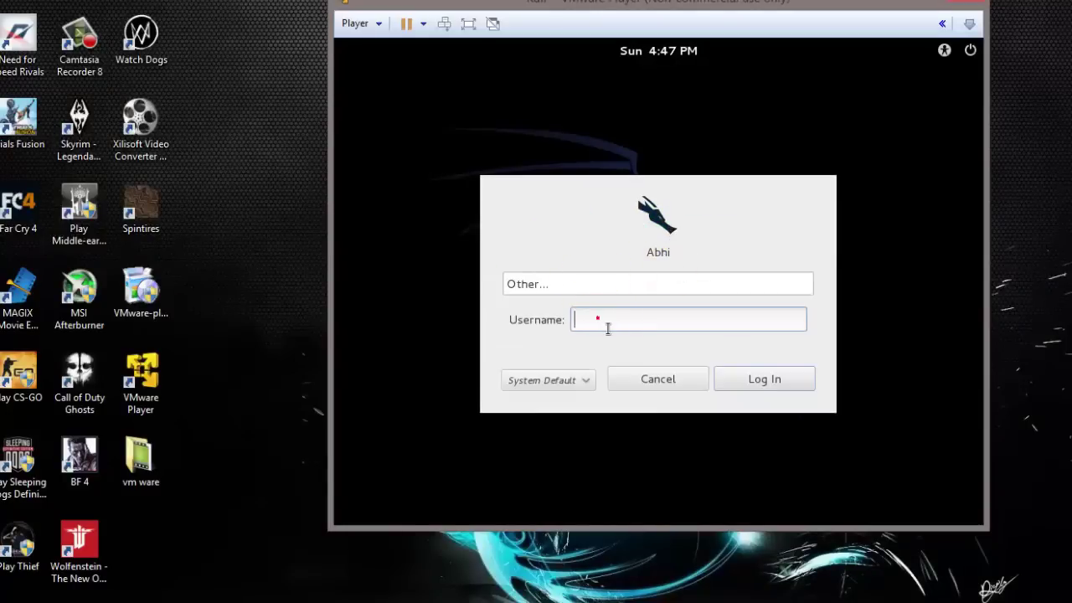
left_click(598, 320)
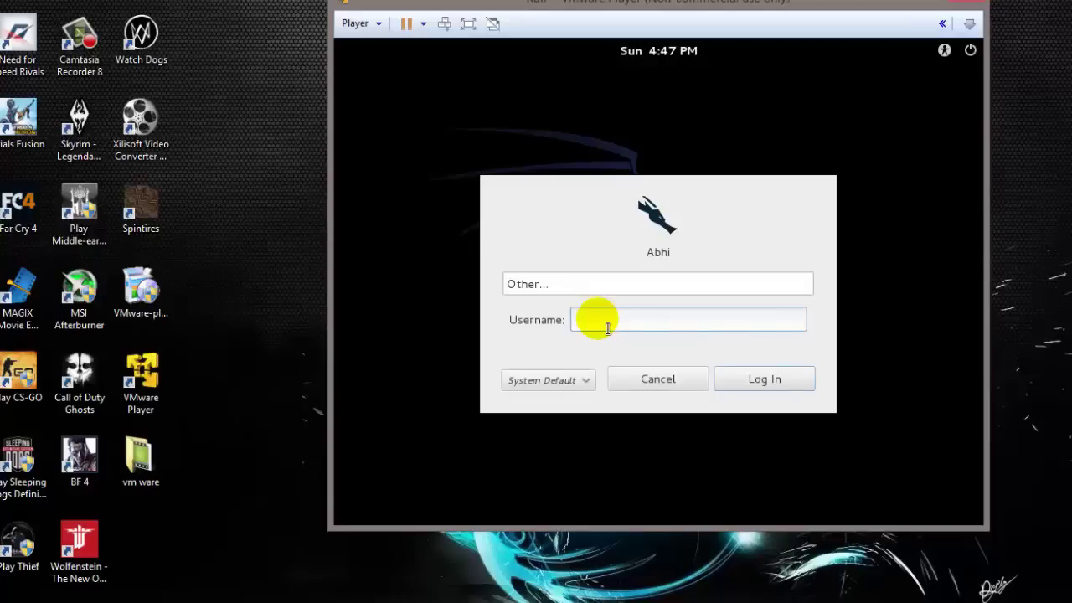
type("root")
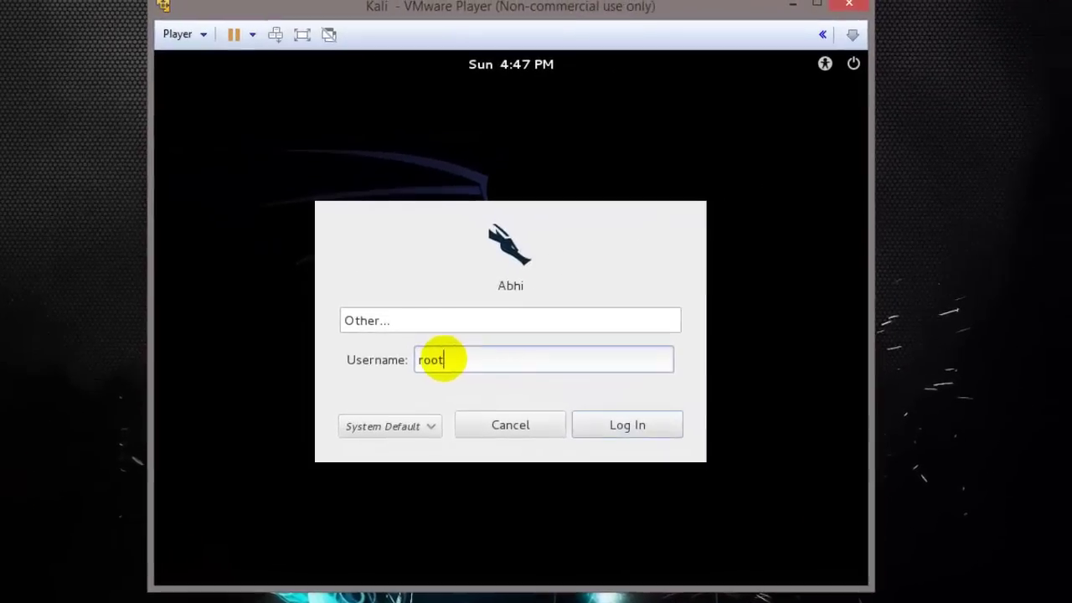
left_click(686, 407)
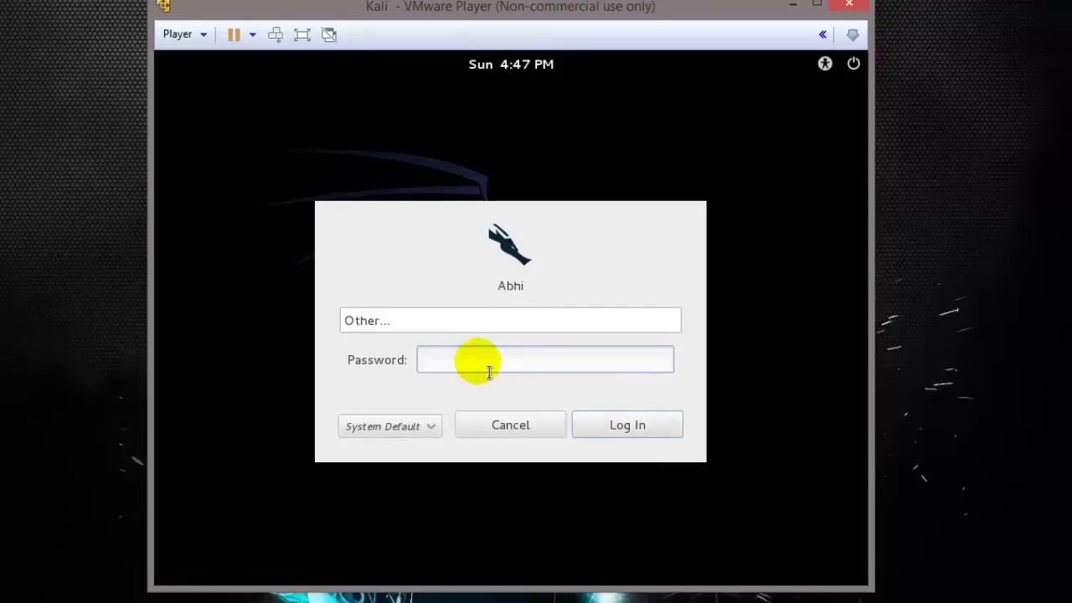
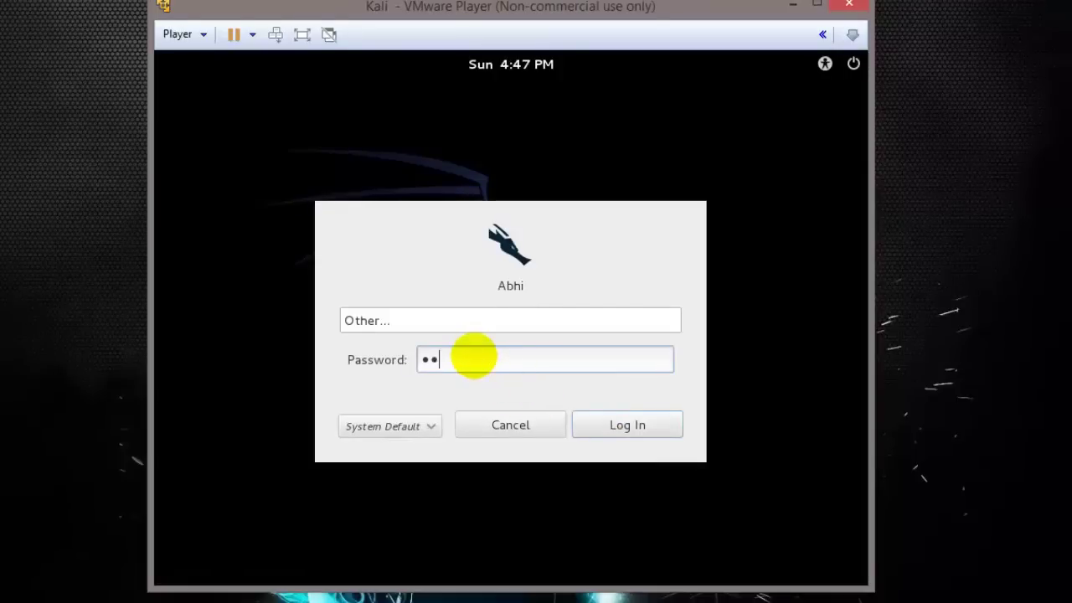
left_click(623, 426)
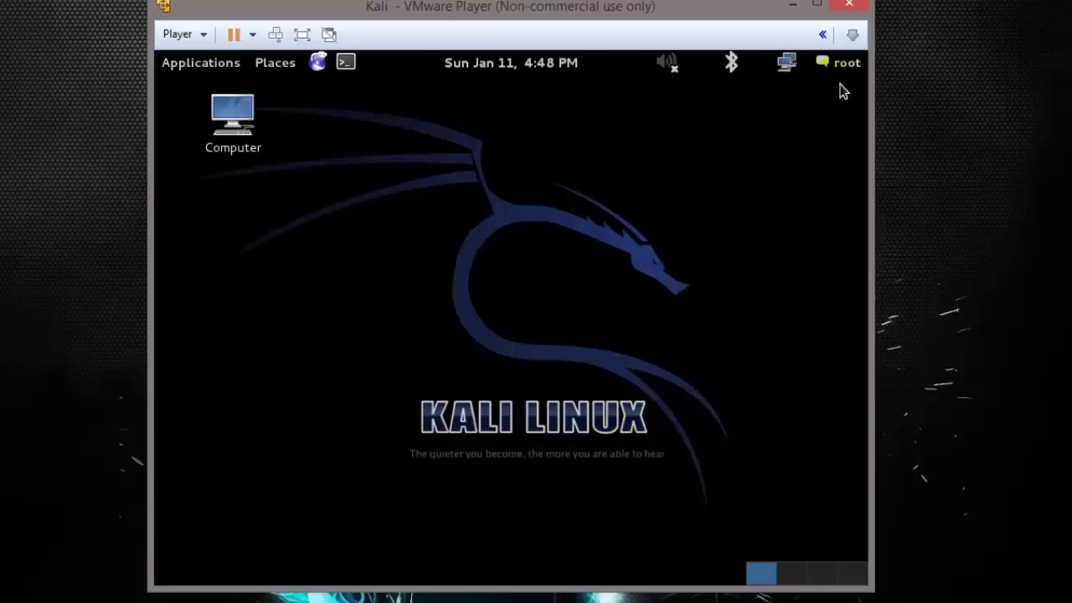
Toggle full screen on and off, then mount the disc via Player > Manage > Install VMware Tools.
left_click(821, 7)
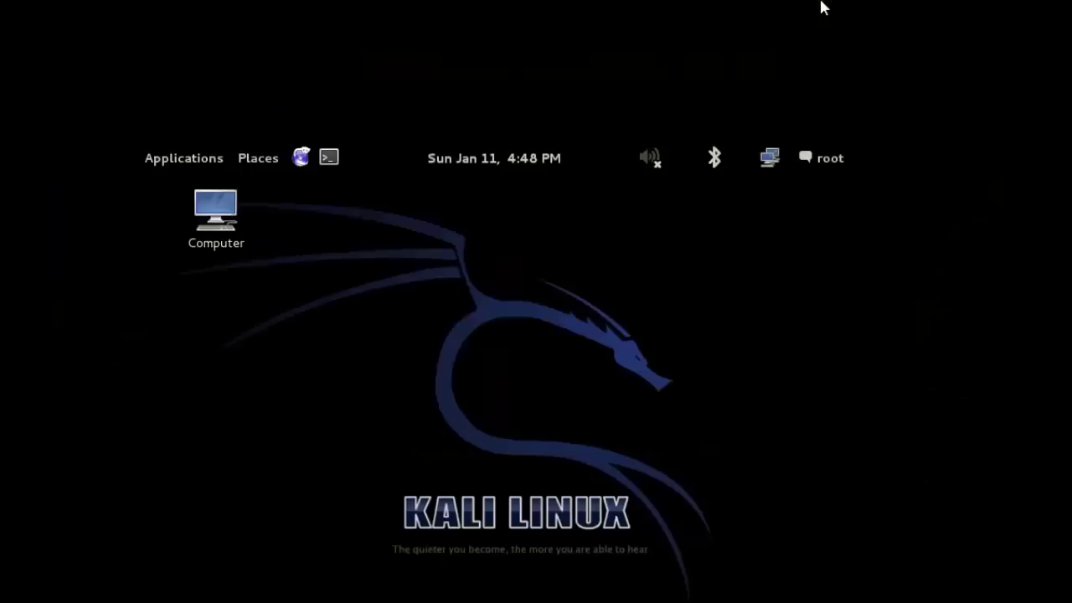
key("ctrl+alt+Return")
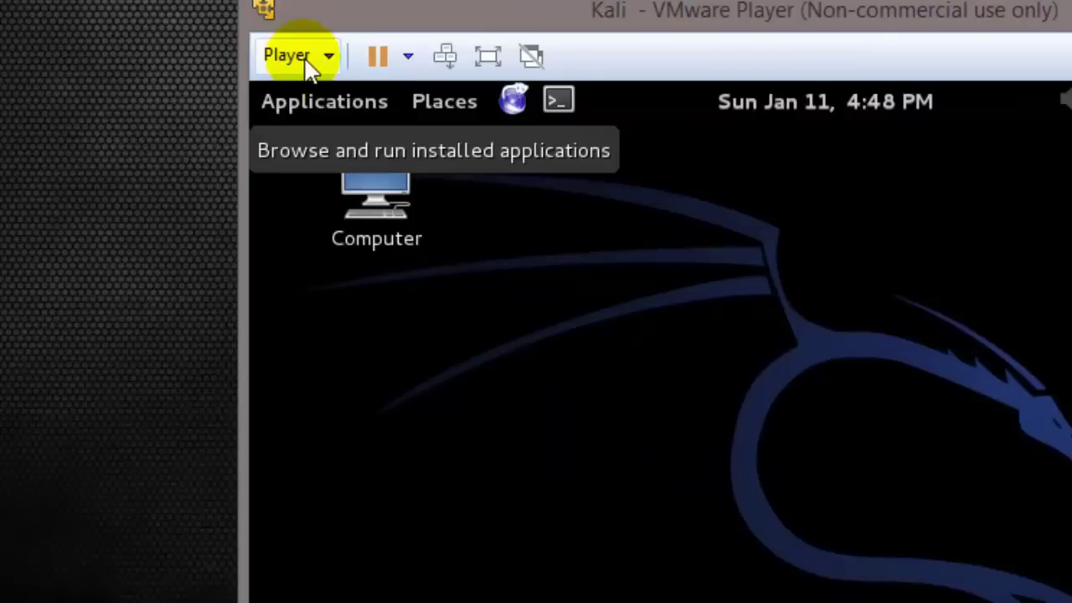
left_click(307, 67)
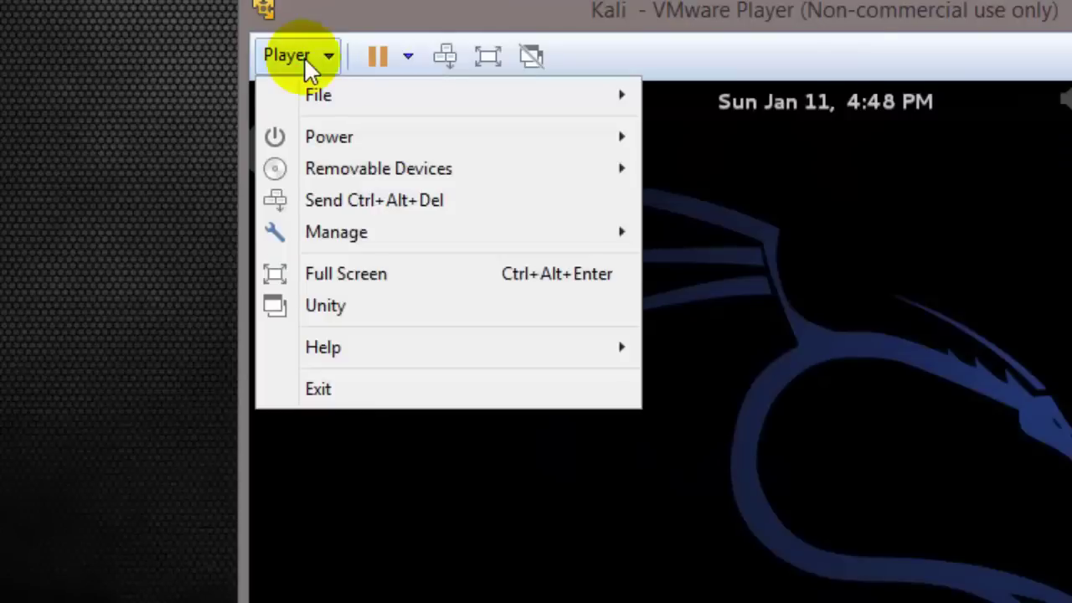
mouse_move(609, 233)
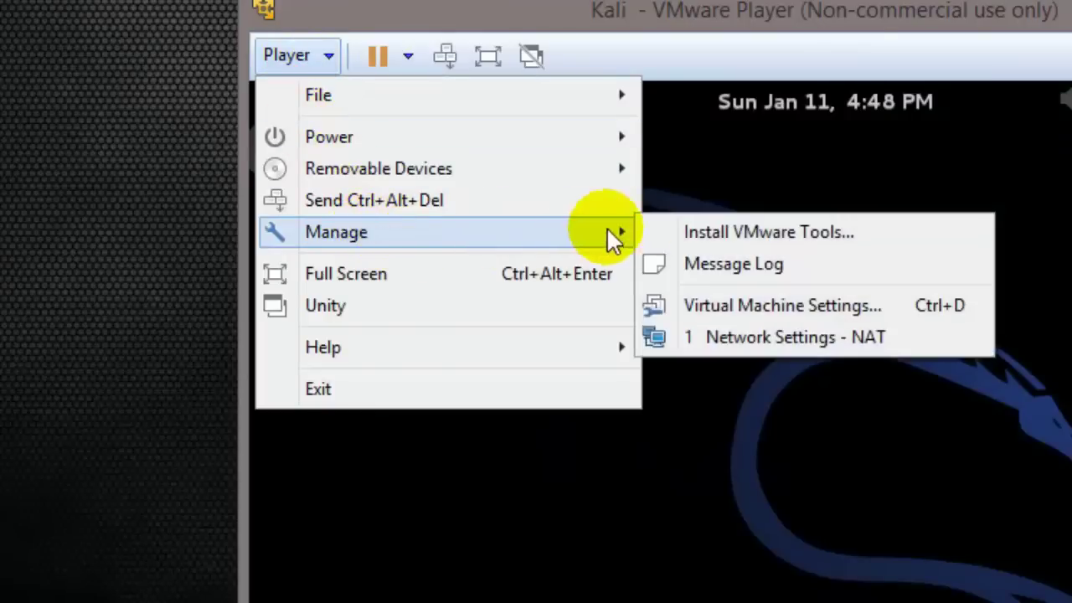
left_click(728, 232)
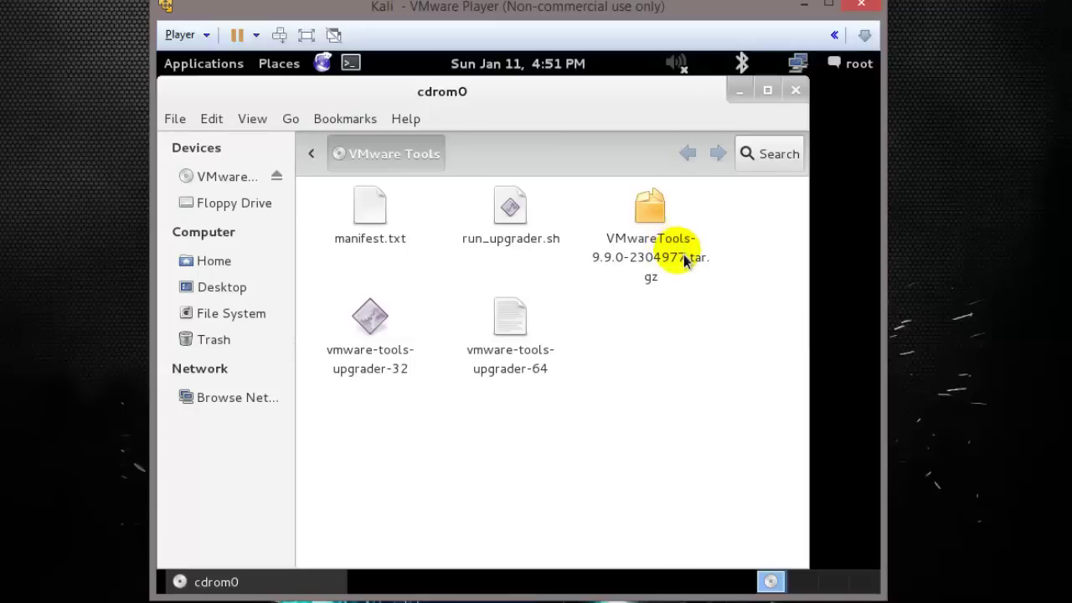
Close the cdrom0 window, clear the desktop selection, and open then close the Applications menu.
left_click(795, 90)
left_click(675, 375)
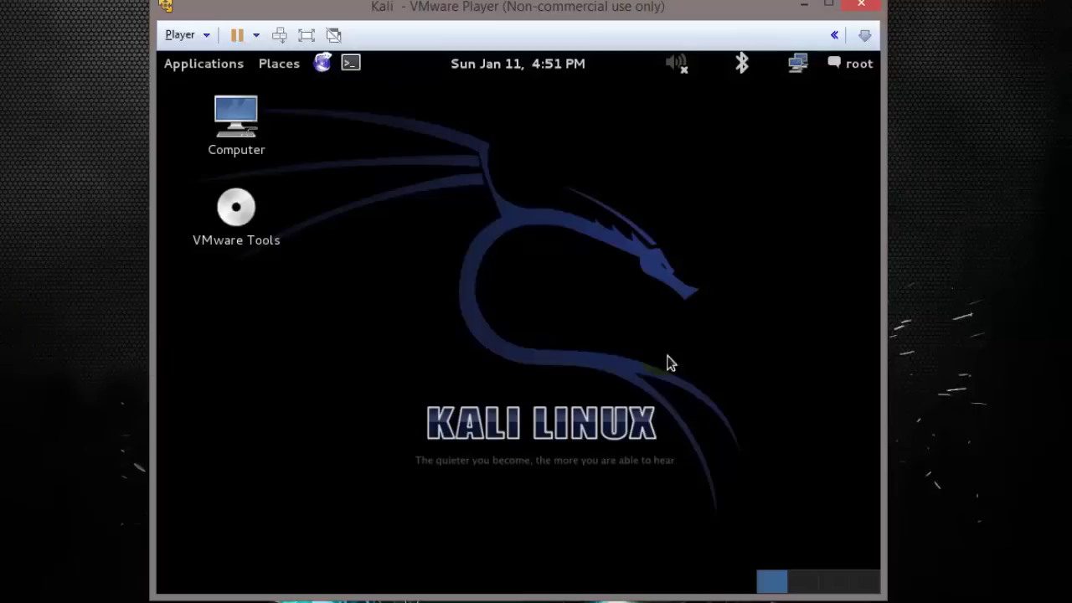
left_click(210, 66)
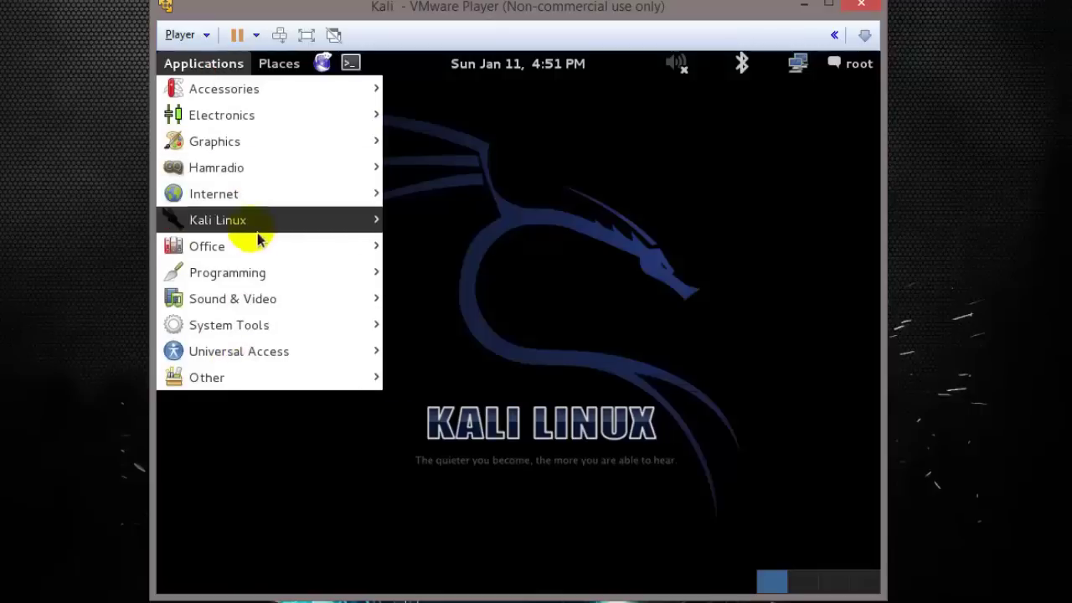
mouse_move(332, 121)
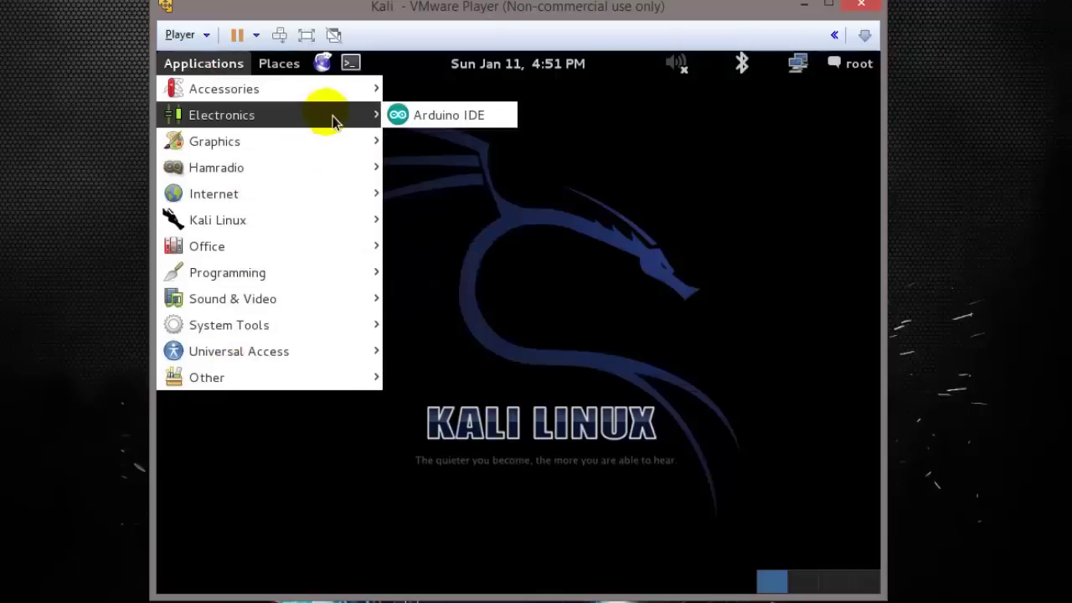
left_click(719, 273)
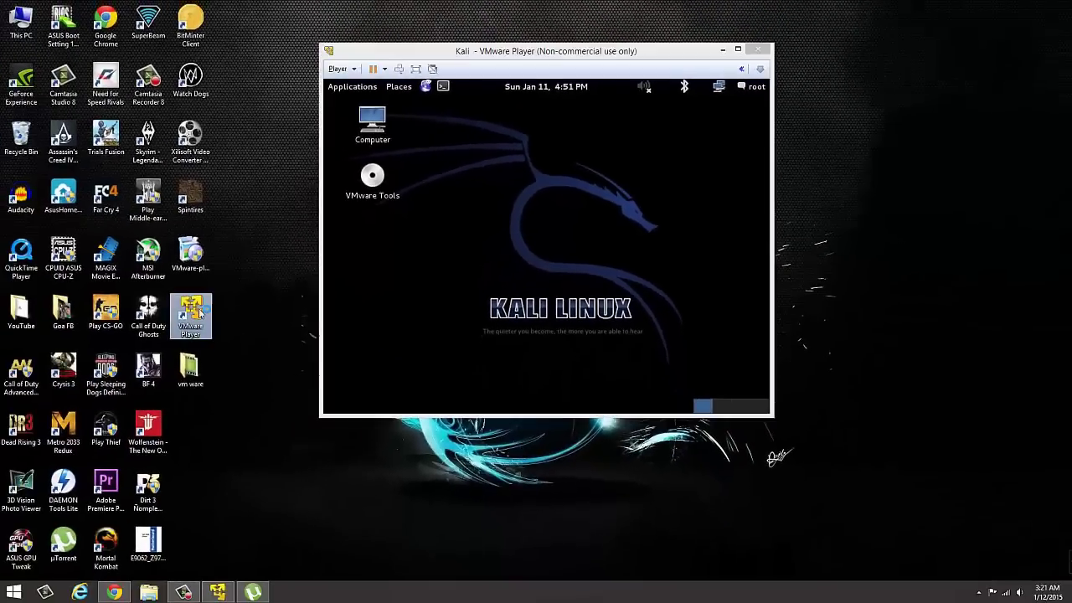
Power on the Windows 7 virtual machine from the library and dismiss the removable devices notice.
double_click(199, 313)
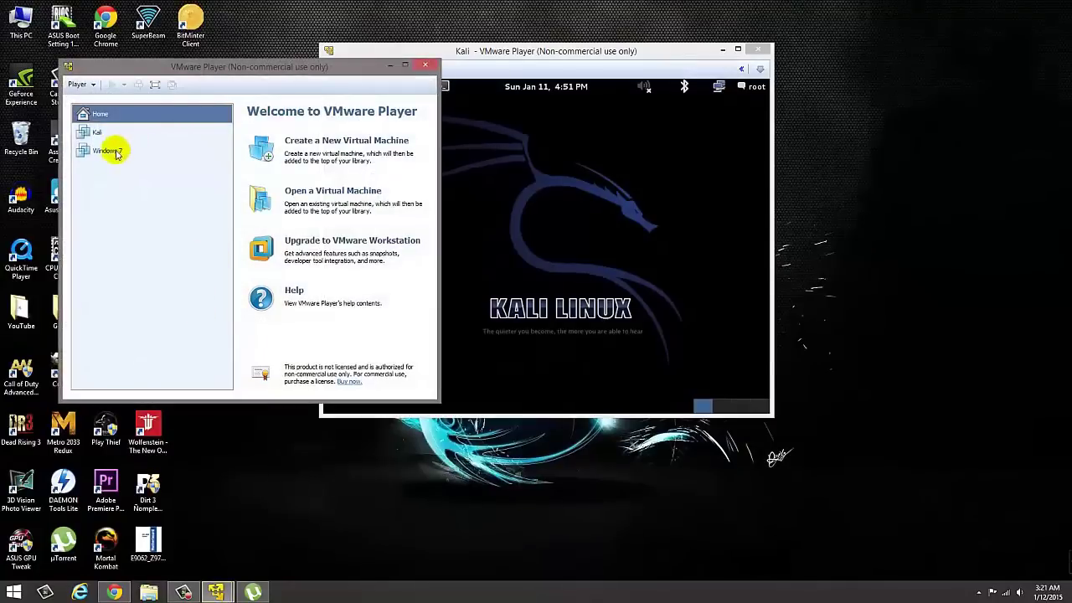
left_click(107, 151)
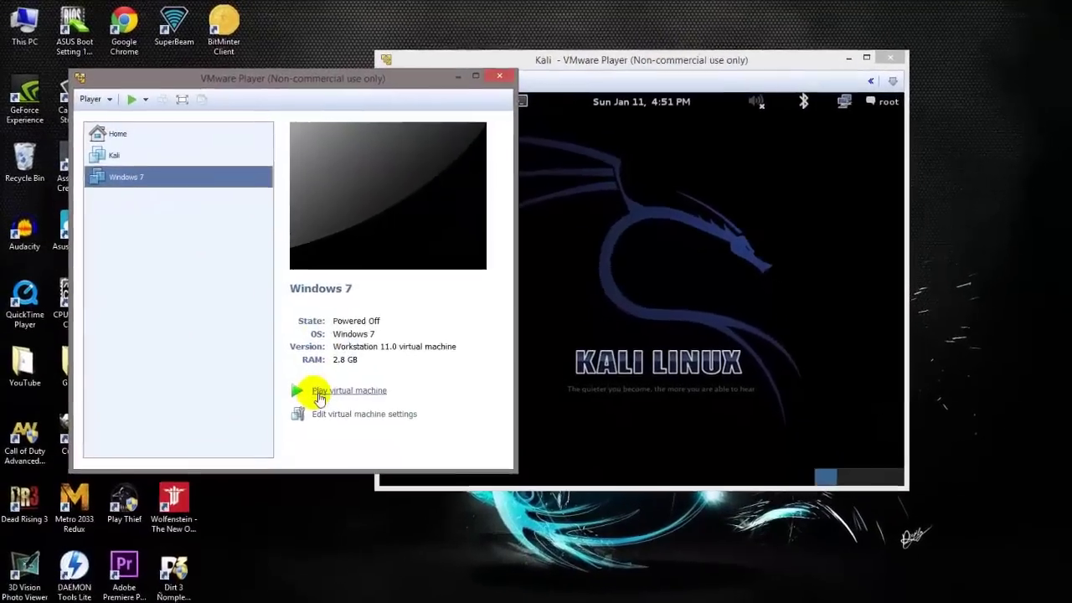
left_click(275, 330)
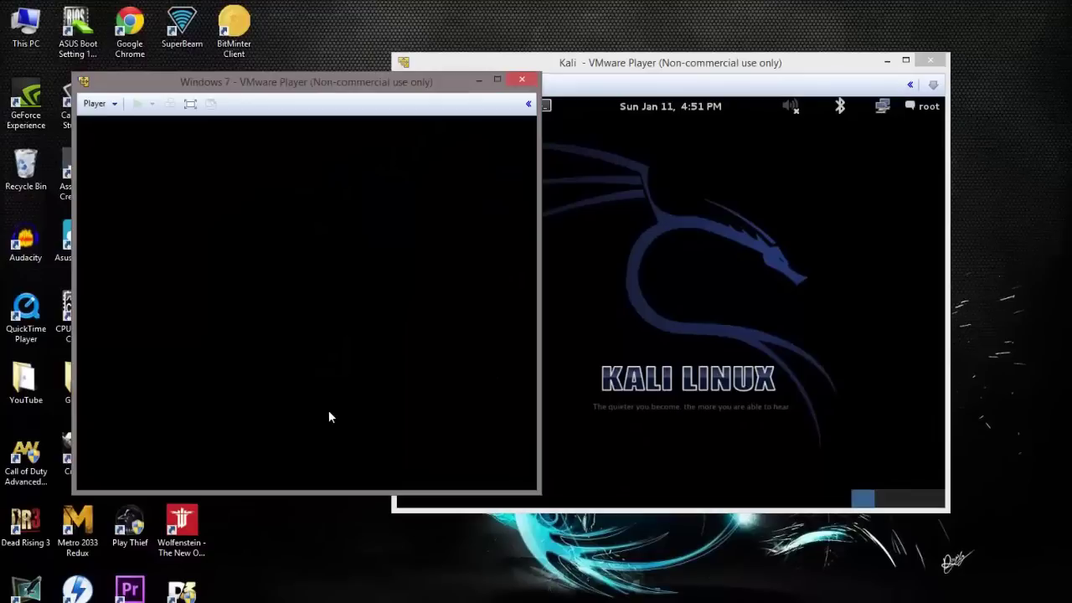
left_click(387, 360)
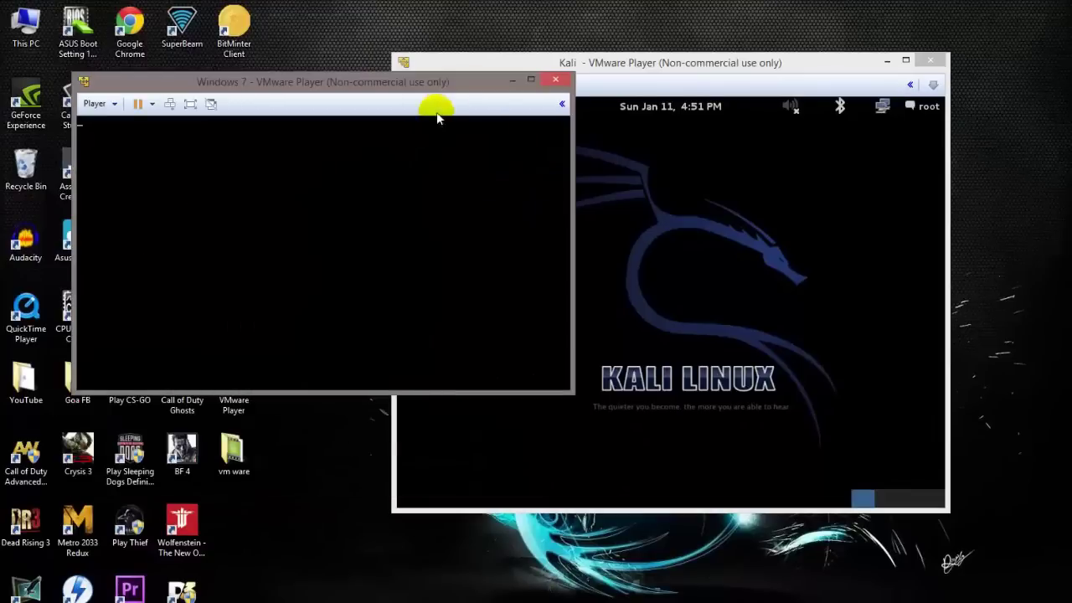
Resize and position the Windows 7 and Kali windows side by side.
left_click_drag(452, 82, 412, 149)
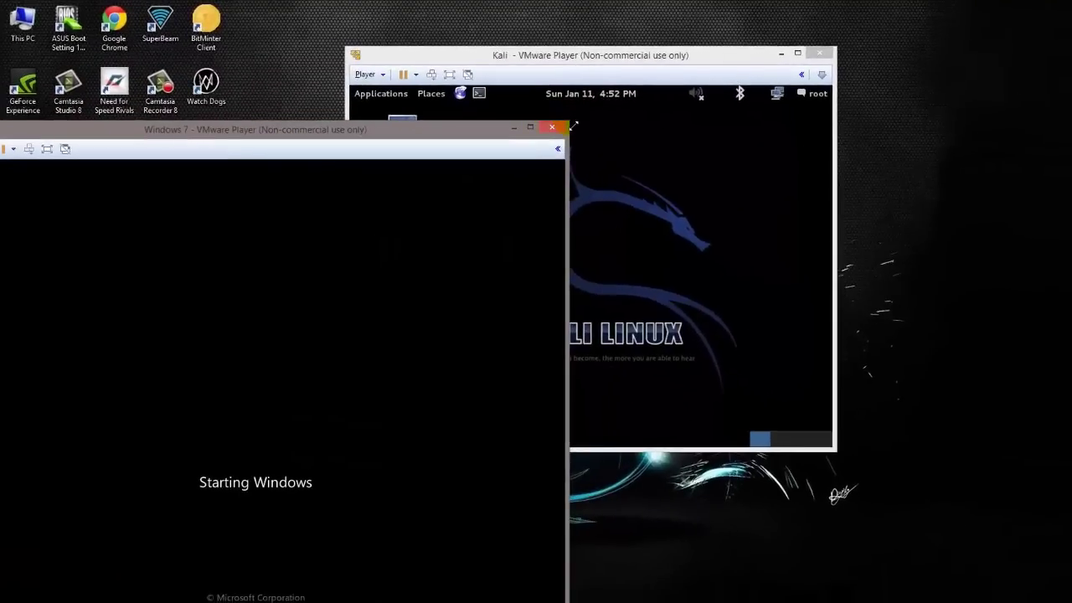
left_click_drag(573, 125, 367, 155)
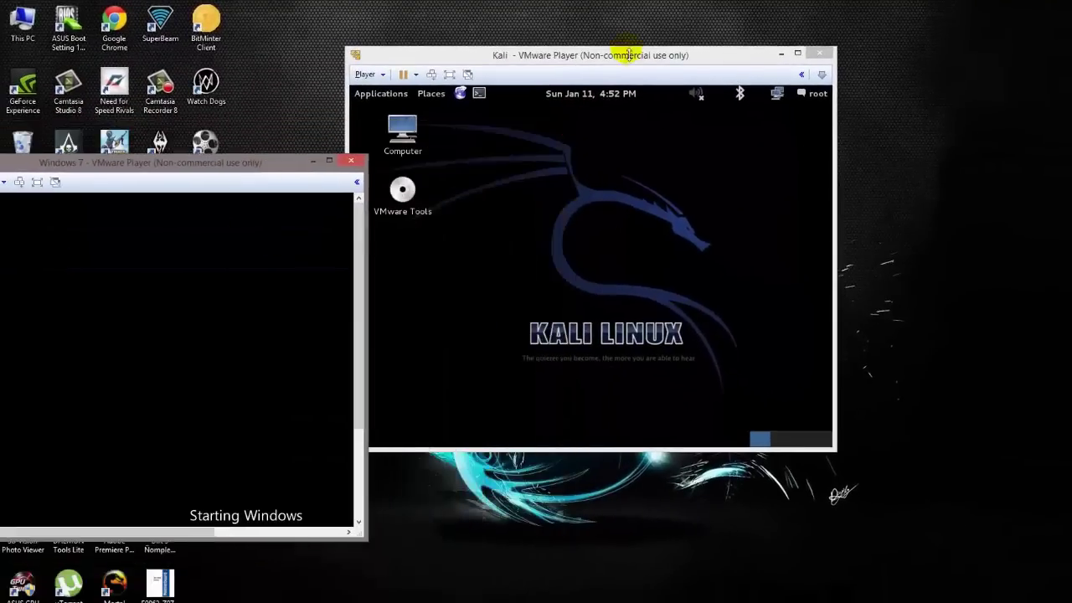
left_click_drag(628, 55, 869, 45)
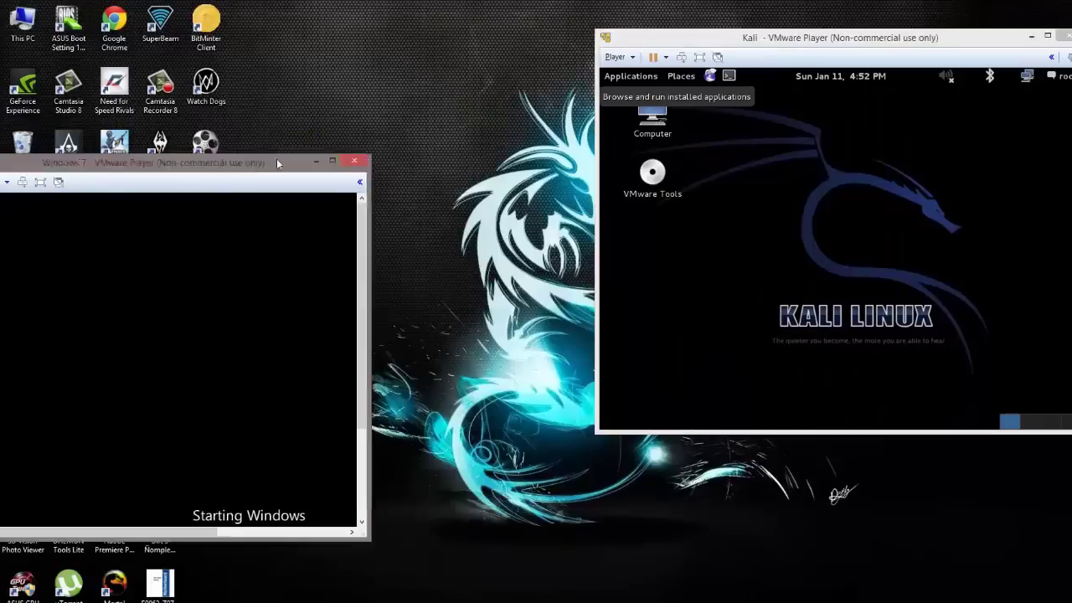
left_click_drag(303, 152, 459, 50)
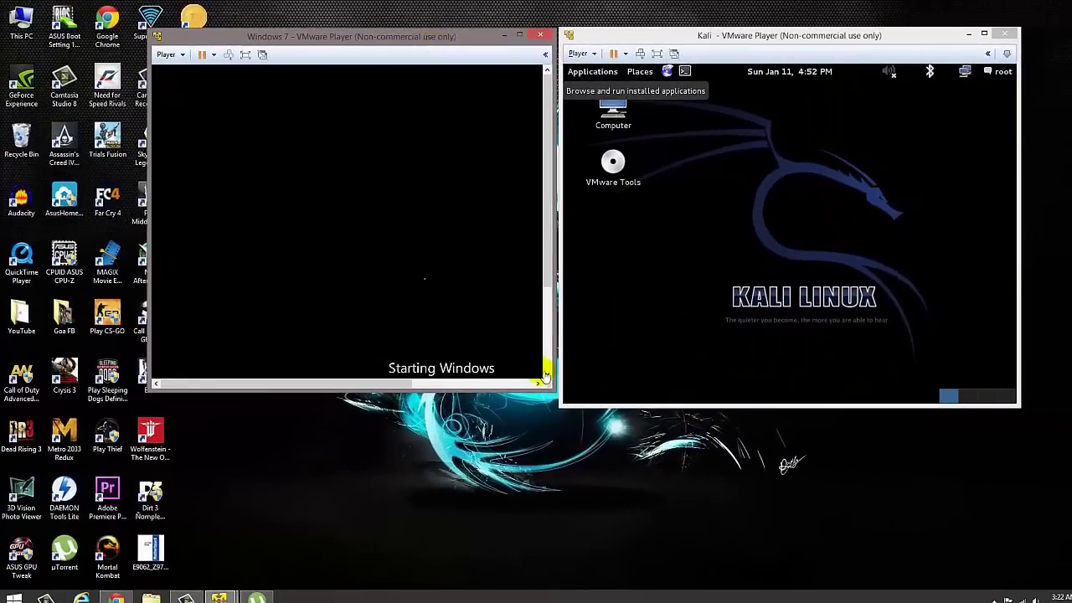
left_click_drag(550, 387, 555, 407)
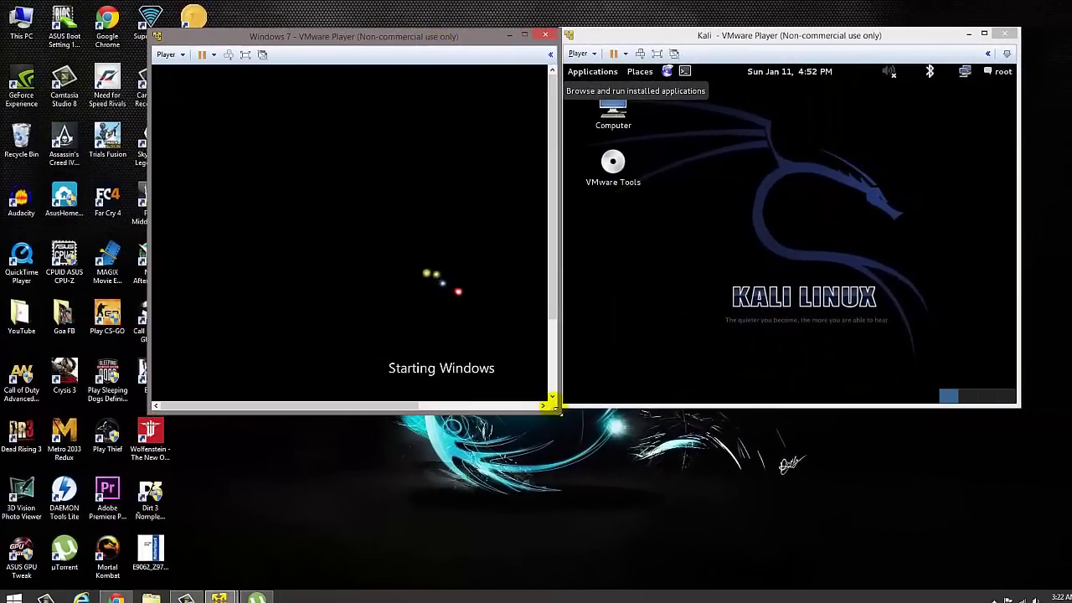
left_click_drag(149, 209, 49, 211)
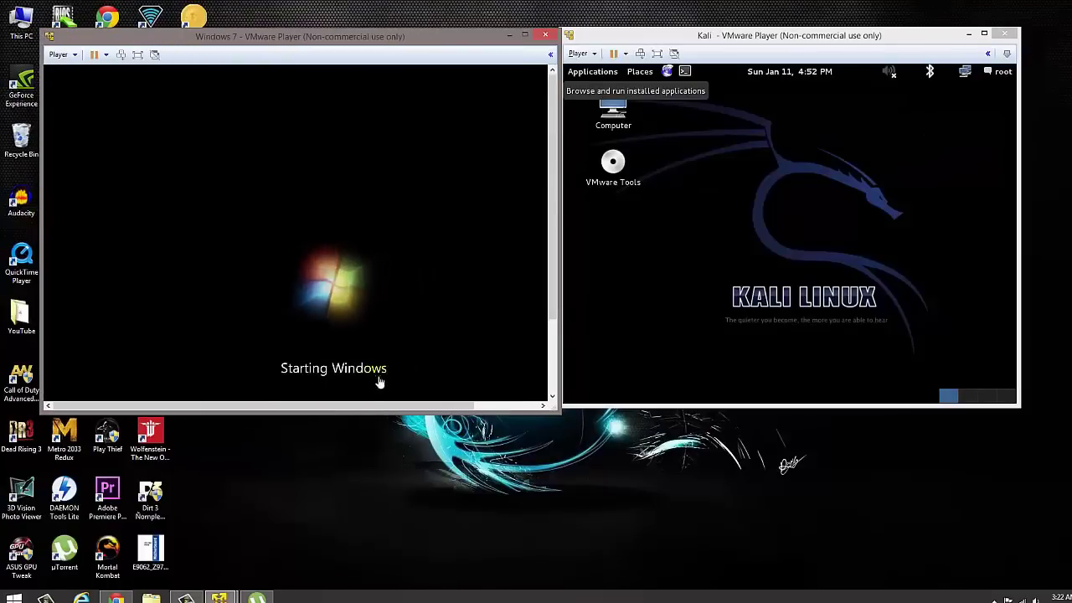
left_click_drag(205, 405, 247, 408)
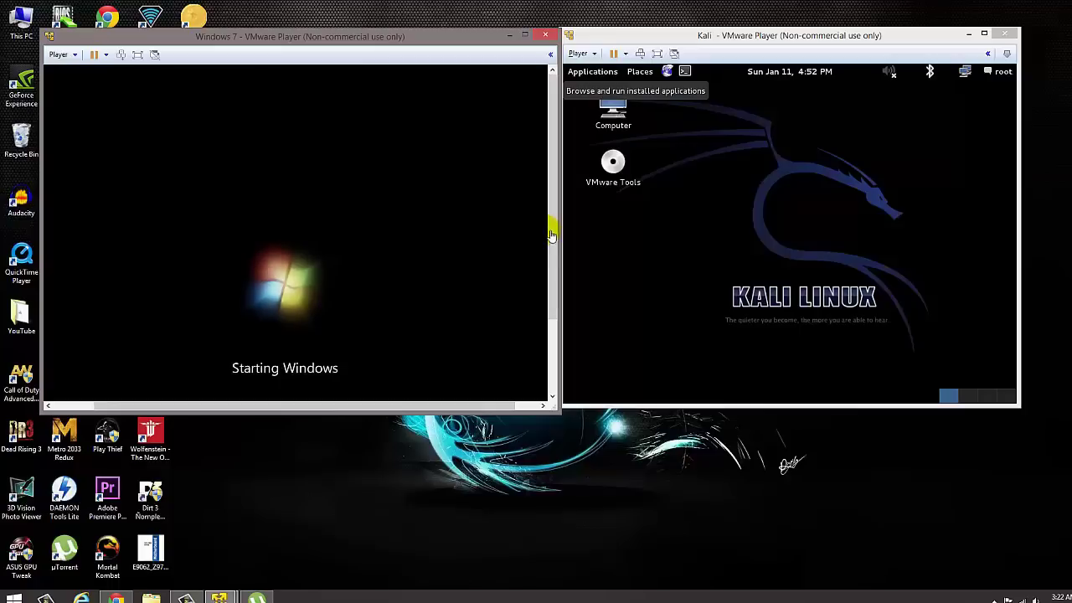
left_click_drag(552, 225, 549, 279)
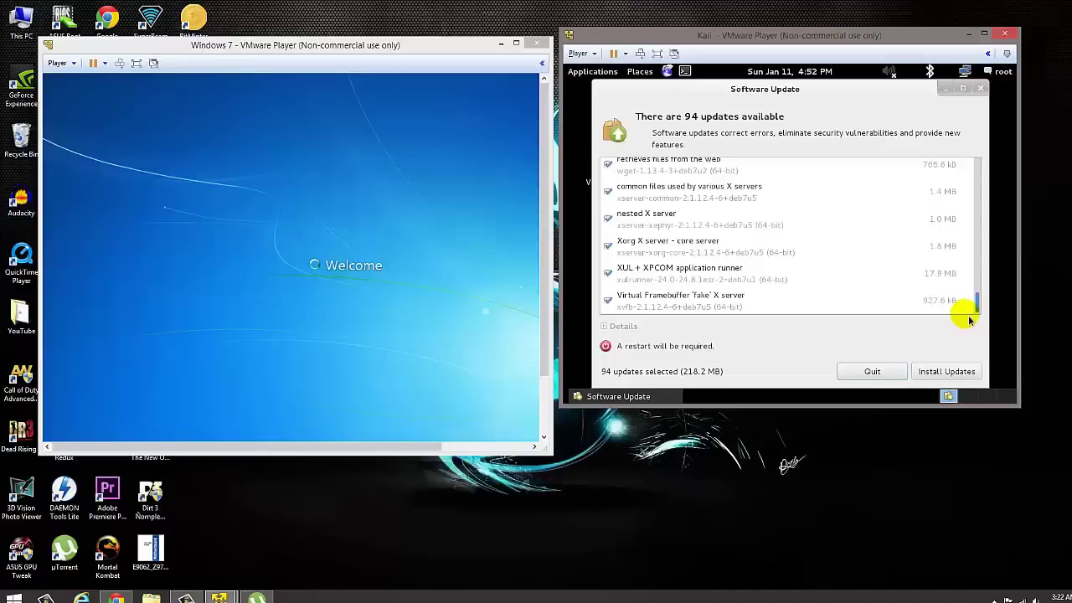
left_click_drag(964, 306, 950, 148)
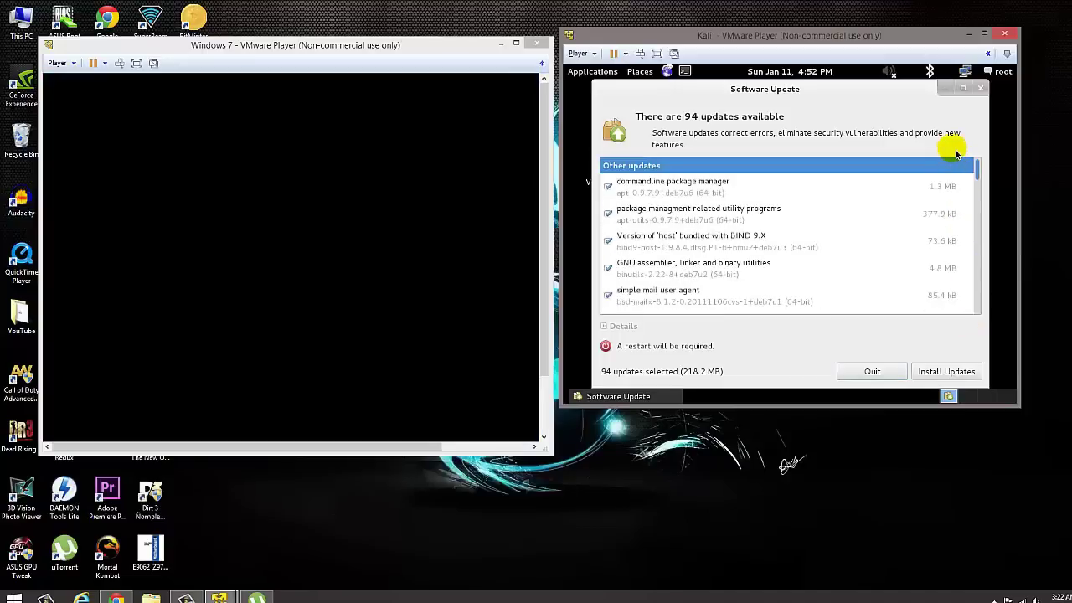
Quit Kali's Software Update dialog, then click into the Kali and Windows 7 windows.
left_click(875, 374)
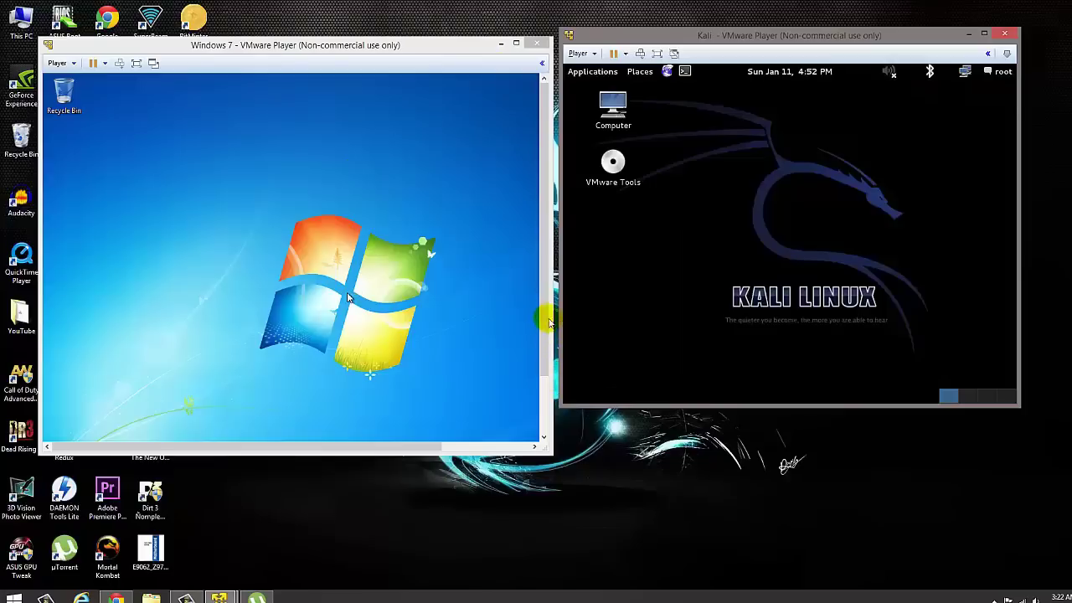
left_click(555, 54)
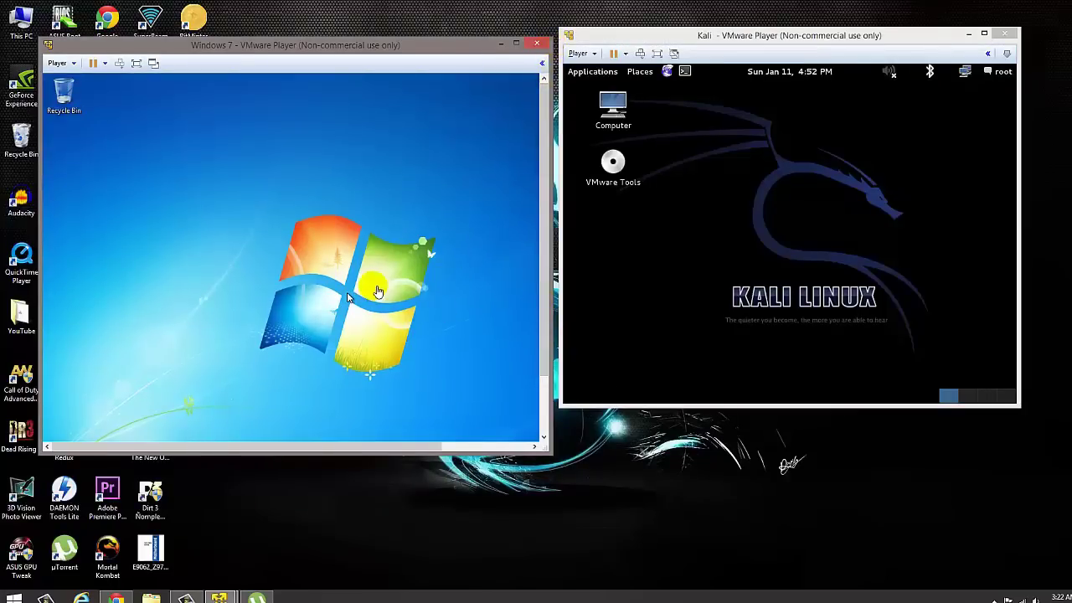
left_click(287, 241)
left_click_drag(545, 215, 570, 287)
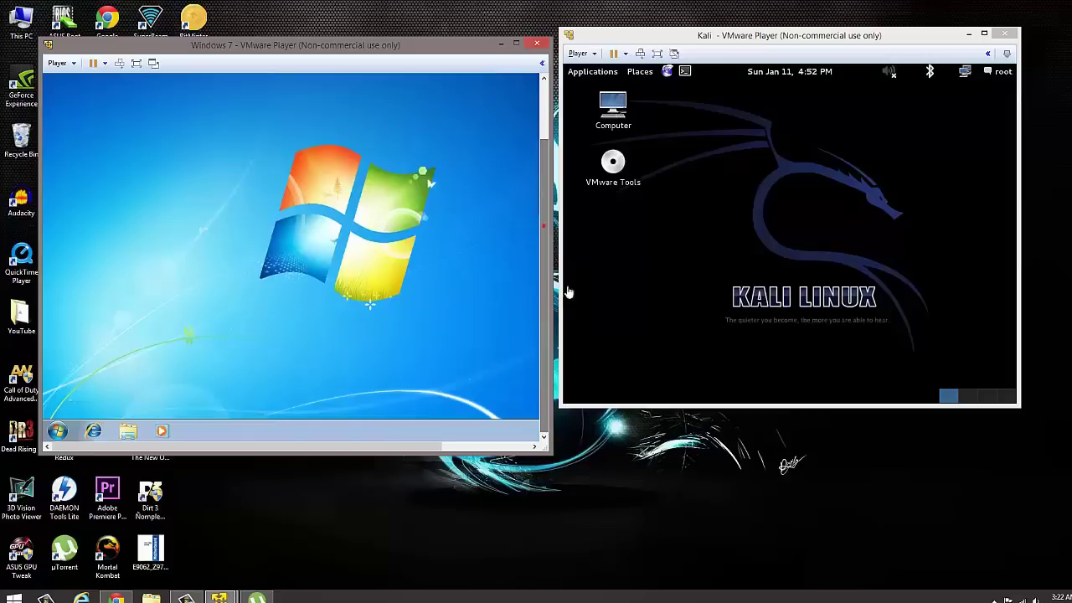
left_click(455, 433)
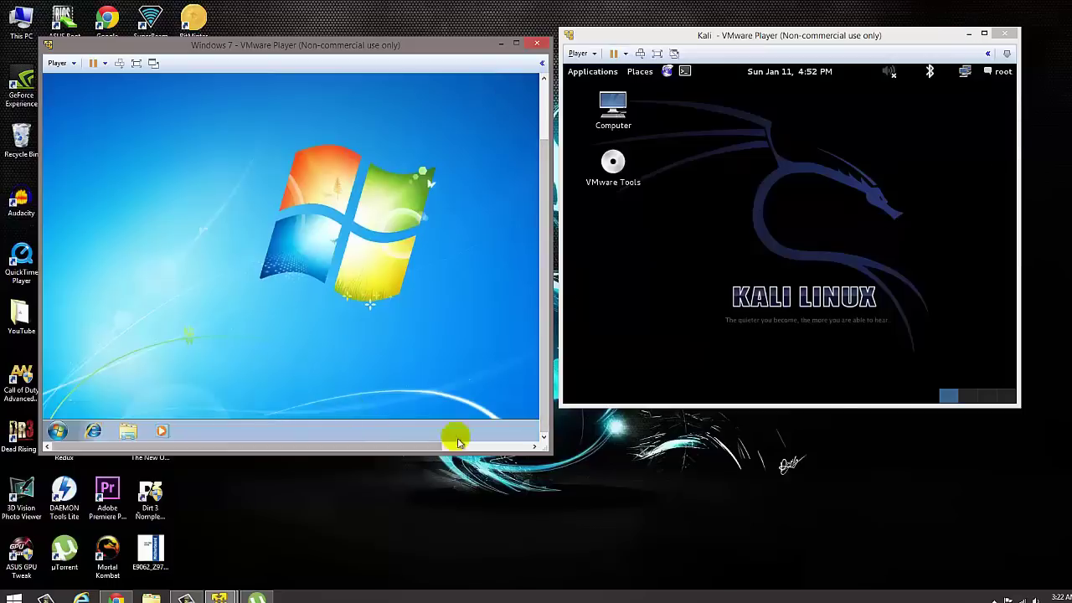